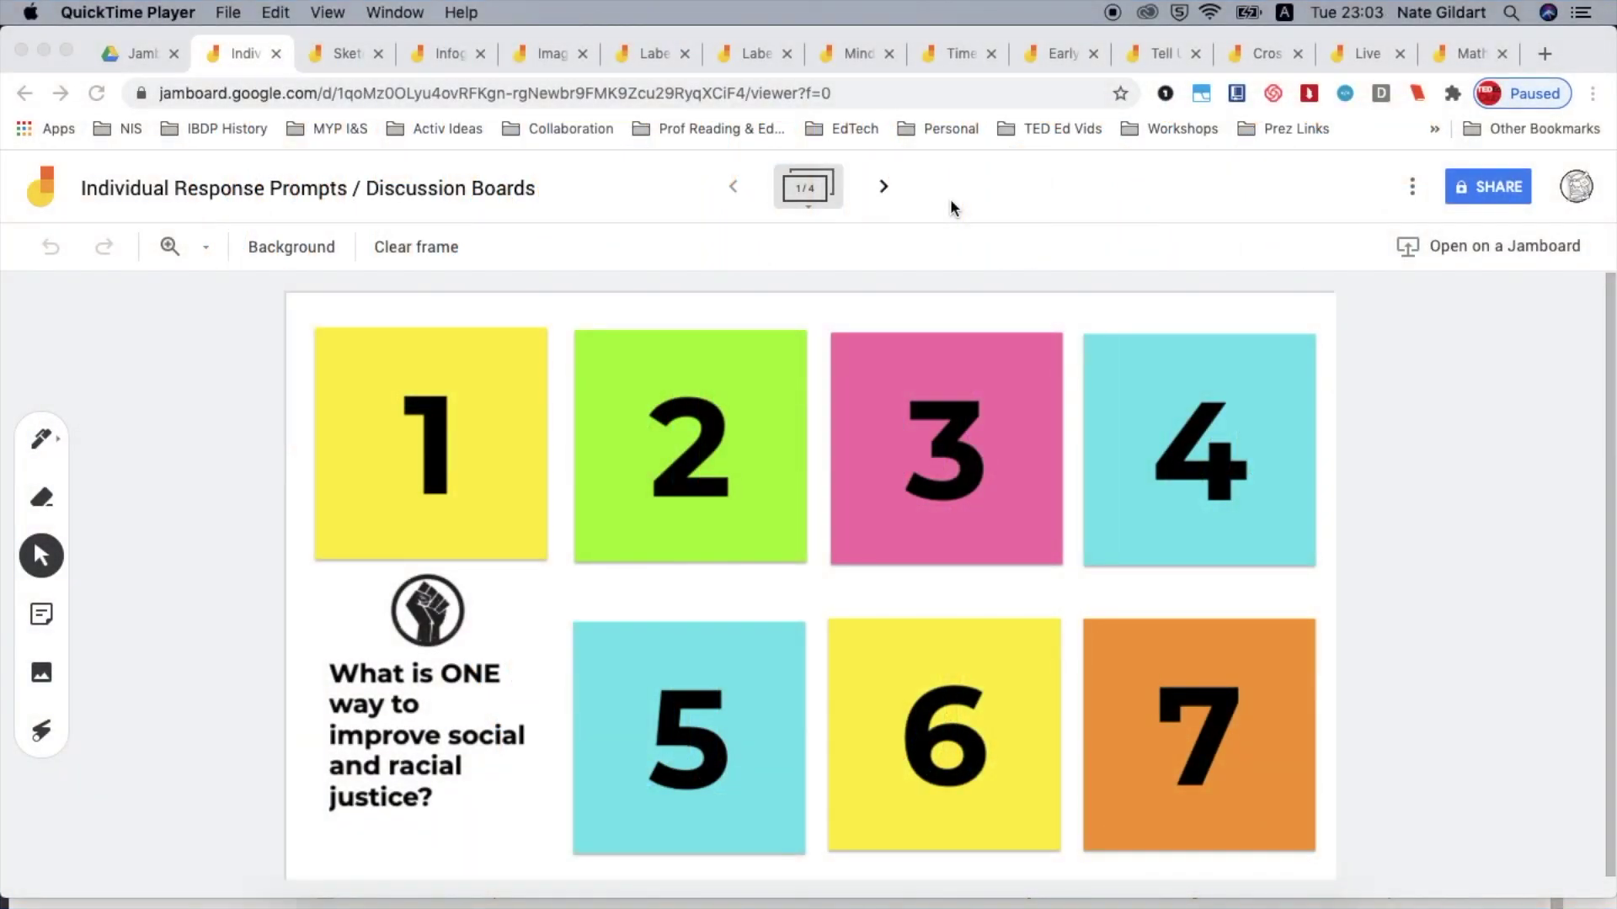
Advance the prompts jam to its last frame, 4/4, and edit and save sticky note 24.
left_click(885, 188)
left_click(885, 188)
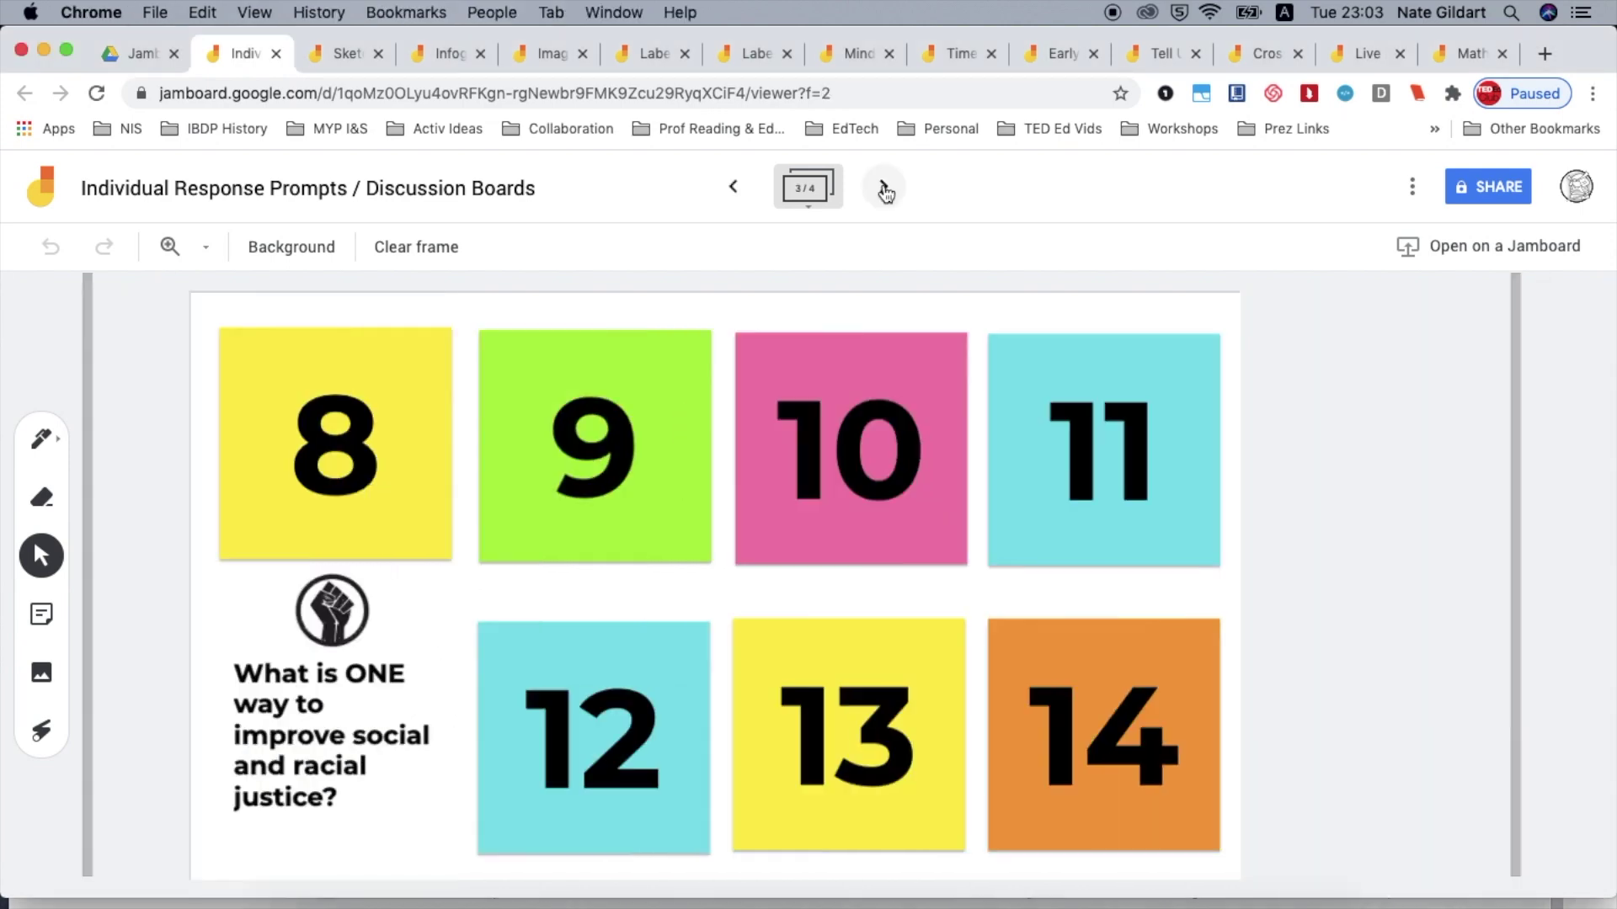
left_click(885, 188)
left_click(885, 190)
double_click(950, 405)
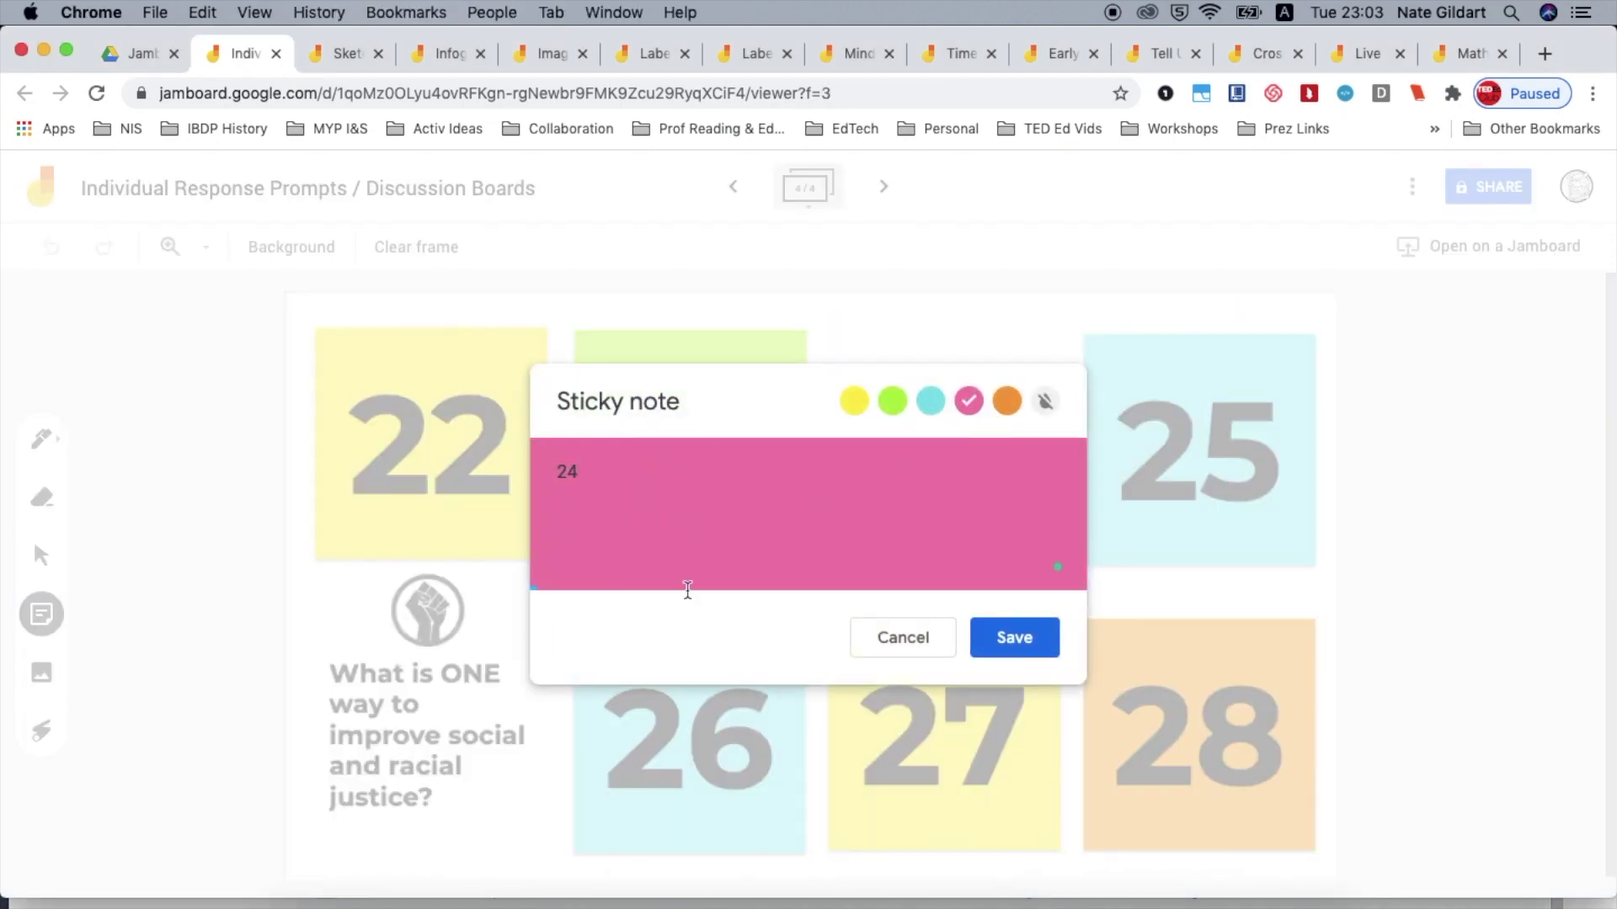
left_click(990, 640)
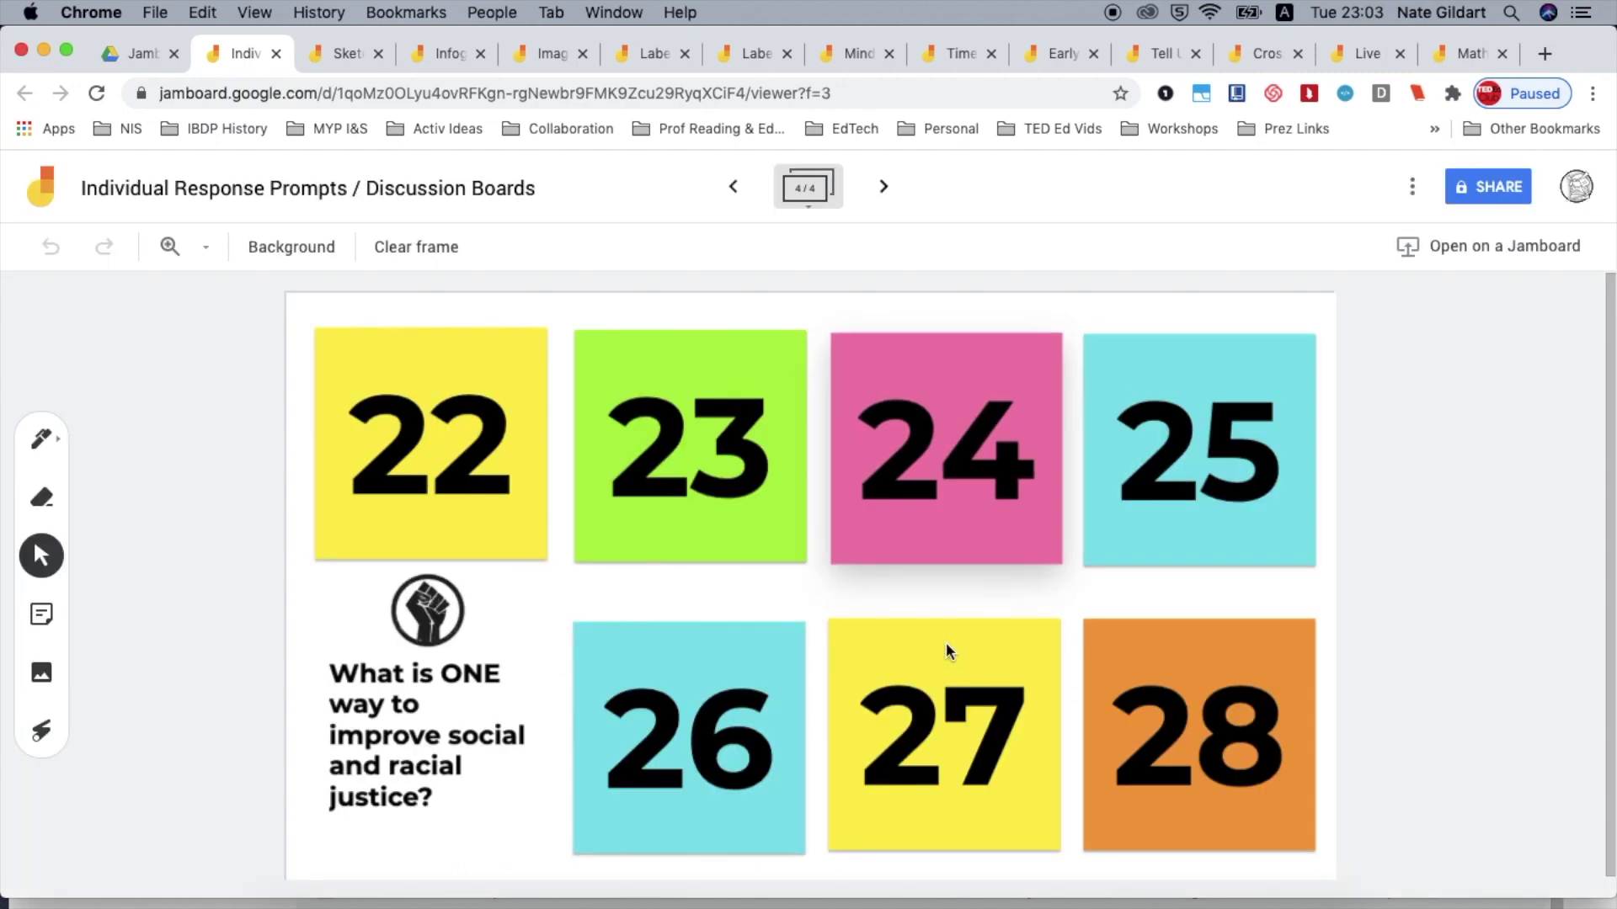
Go via the Sketchnoting jam to Infographics: World Poverty and advance to its 90% frame.
left_click(357, 47)
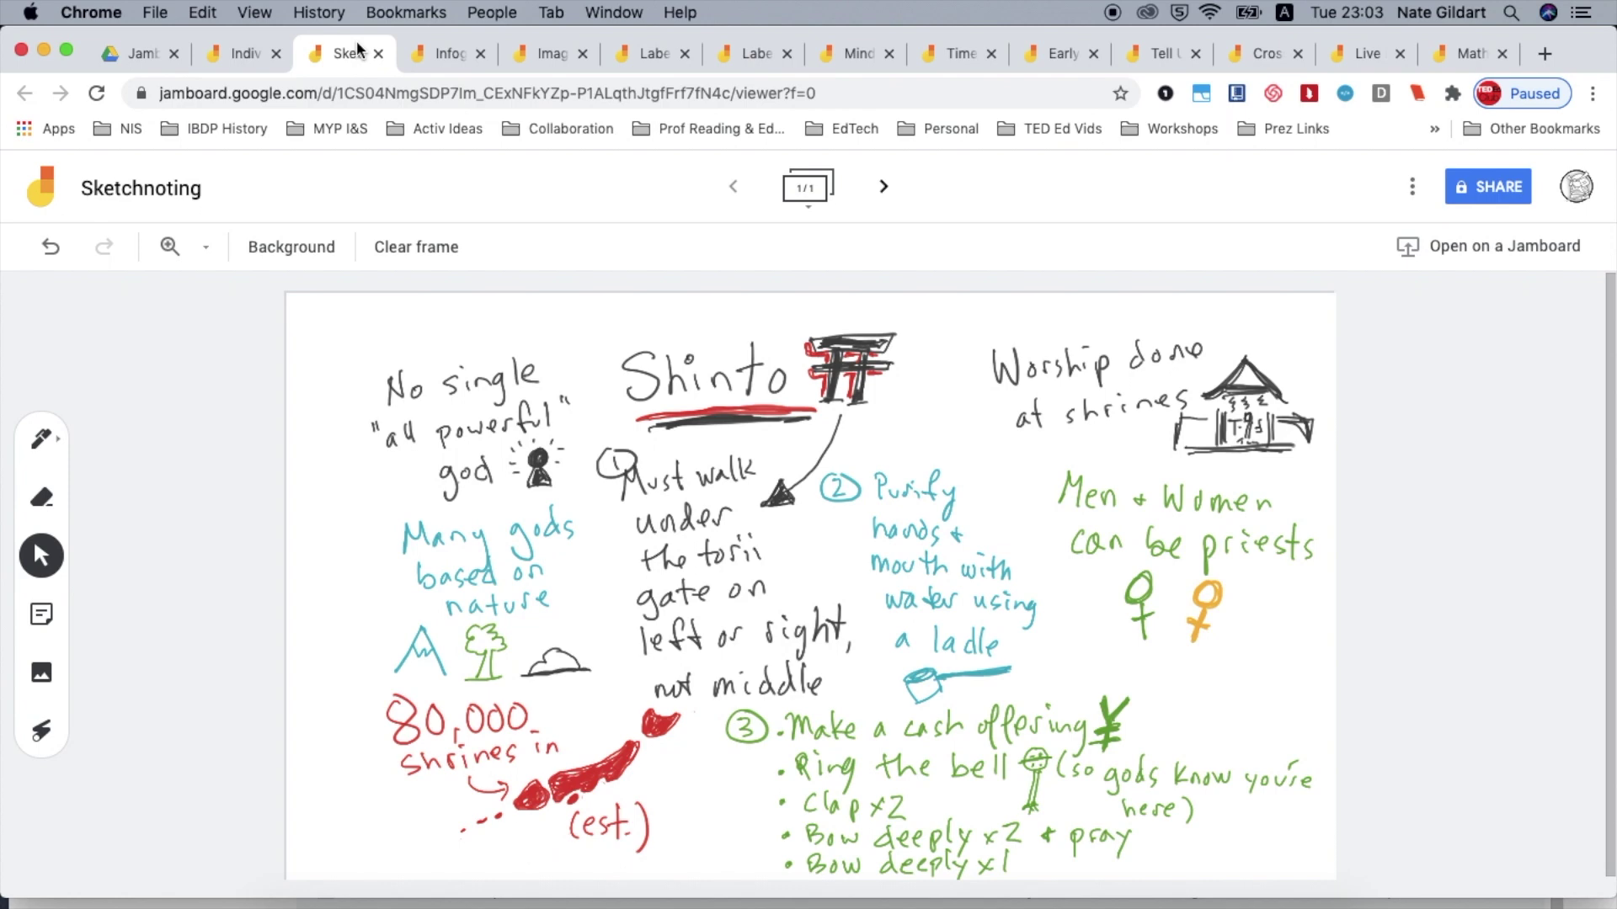
left_click(441, 60)
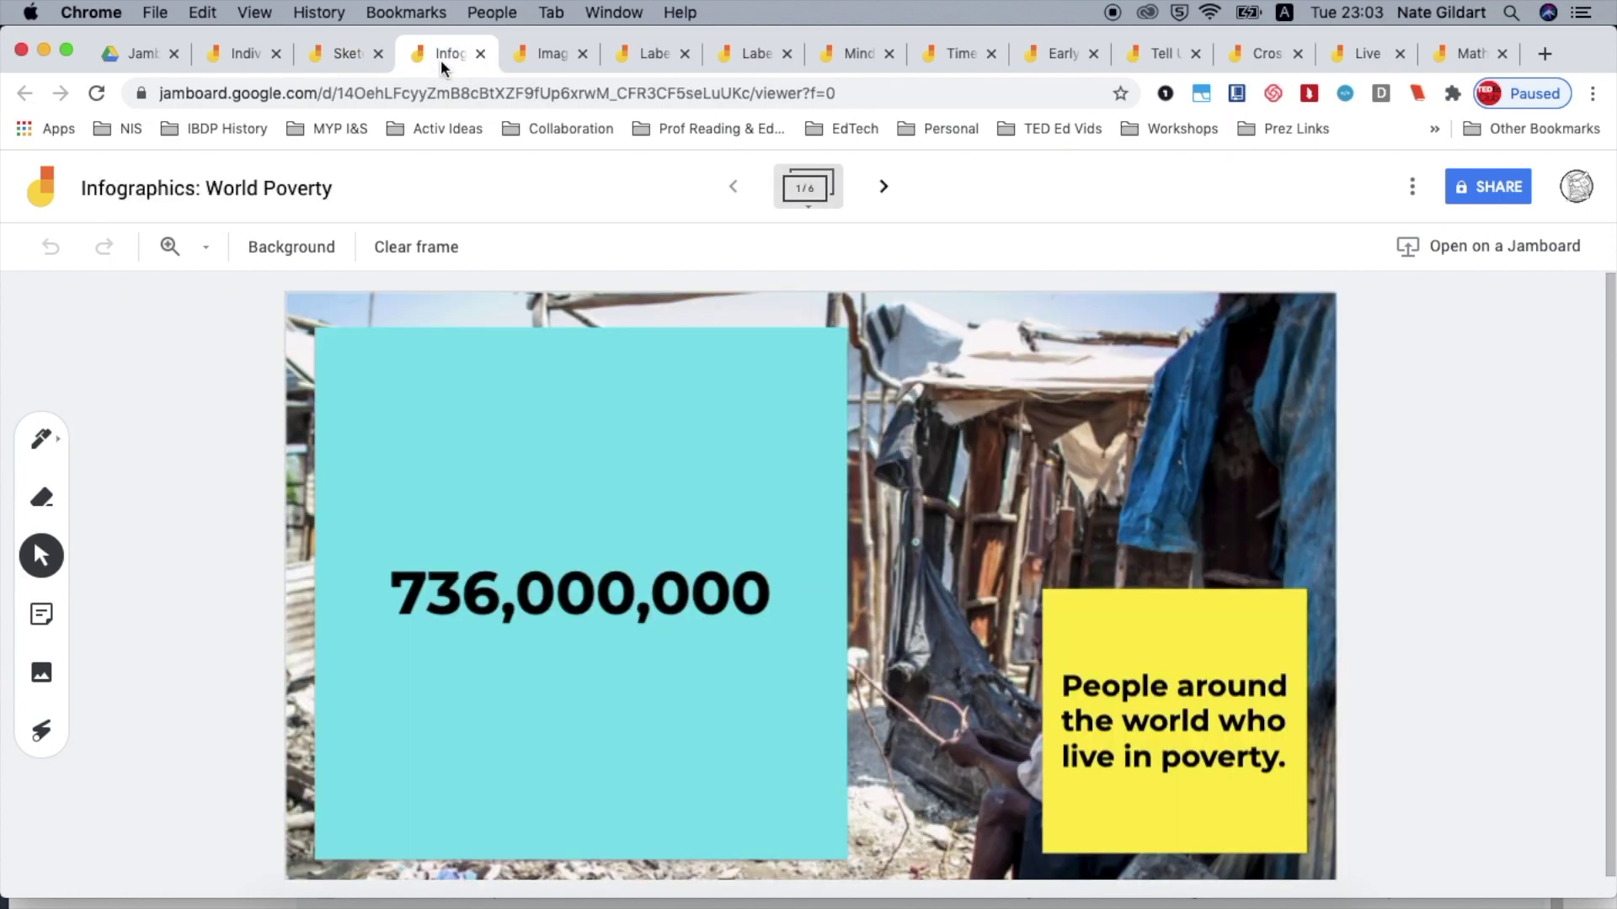
left_click(883, 189)
left_click(883, 189)
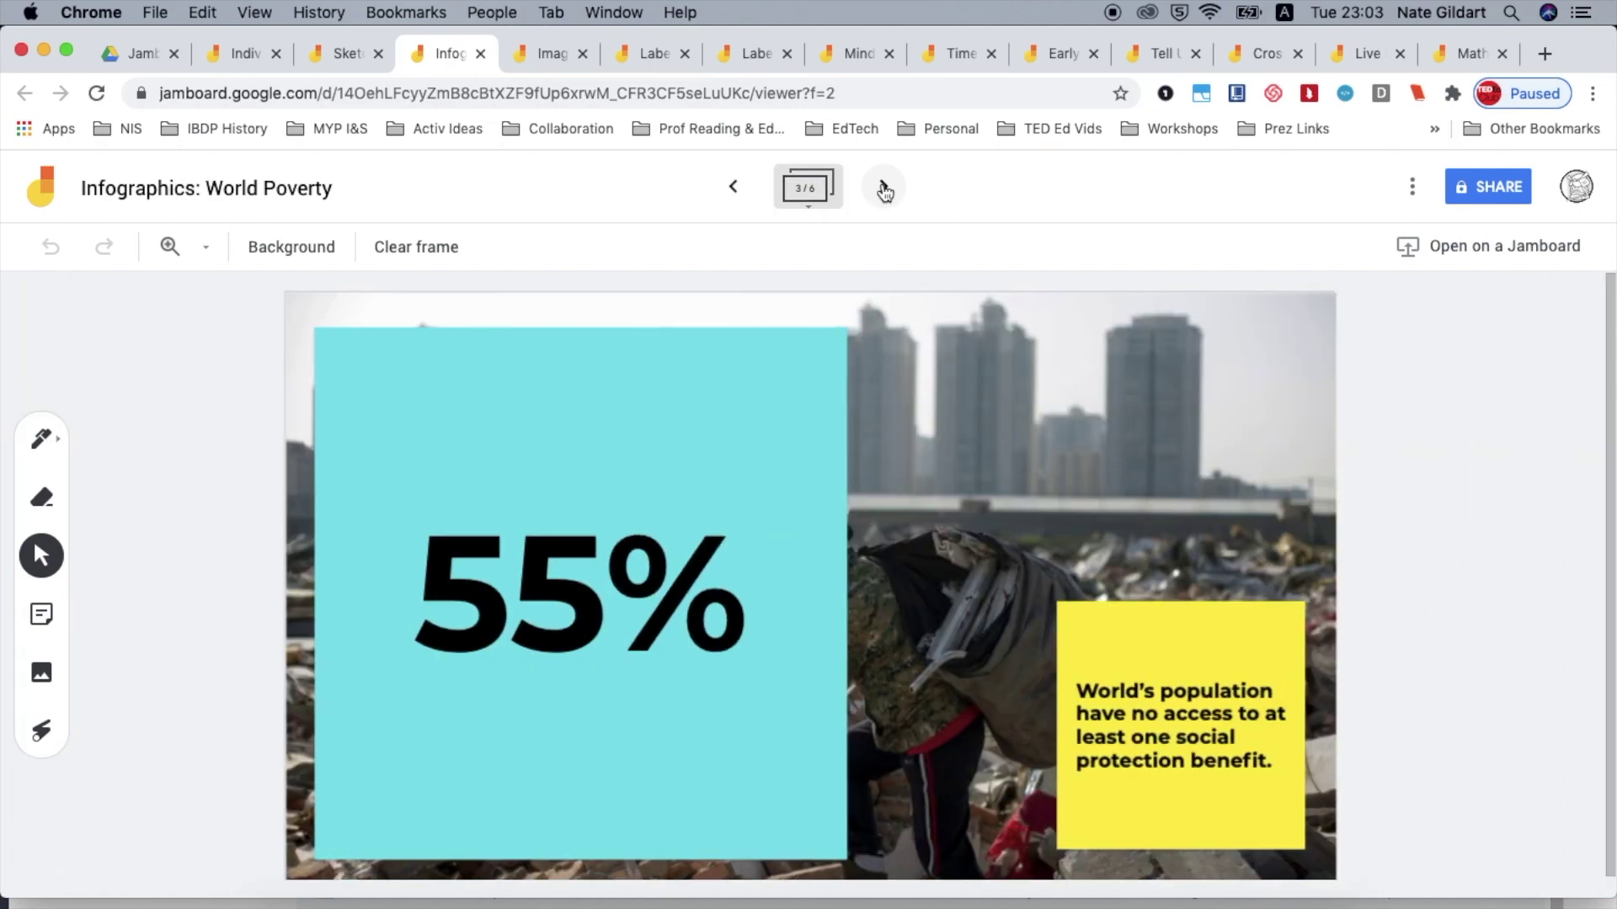
left_click(883, 189)
left_click(883, 188)
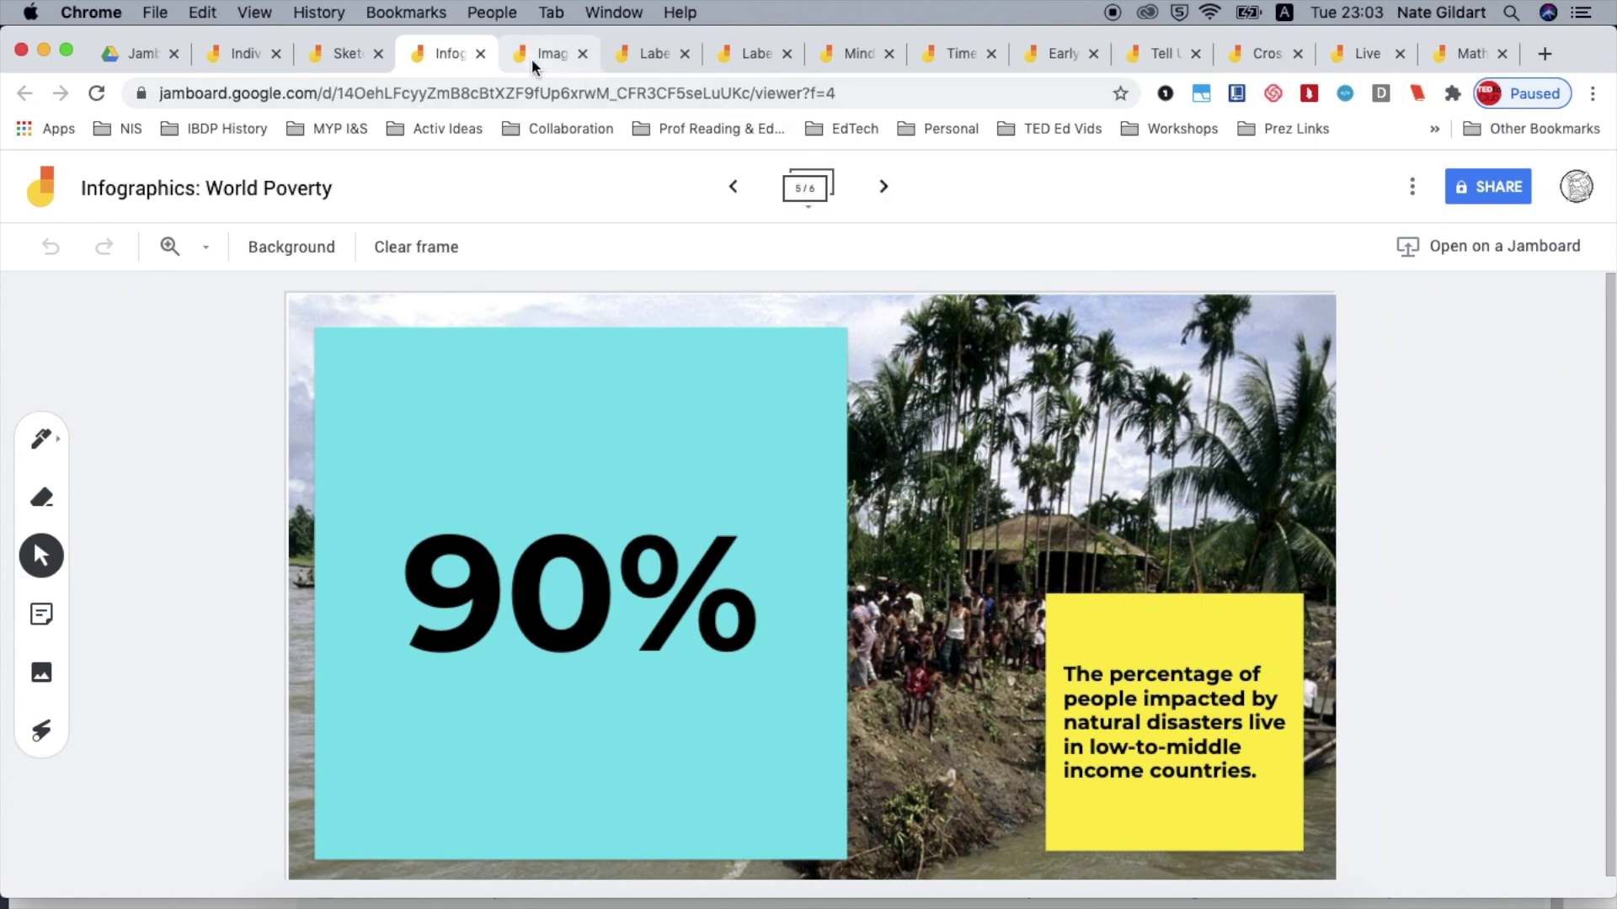
left_click(532, 59)
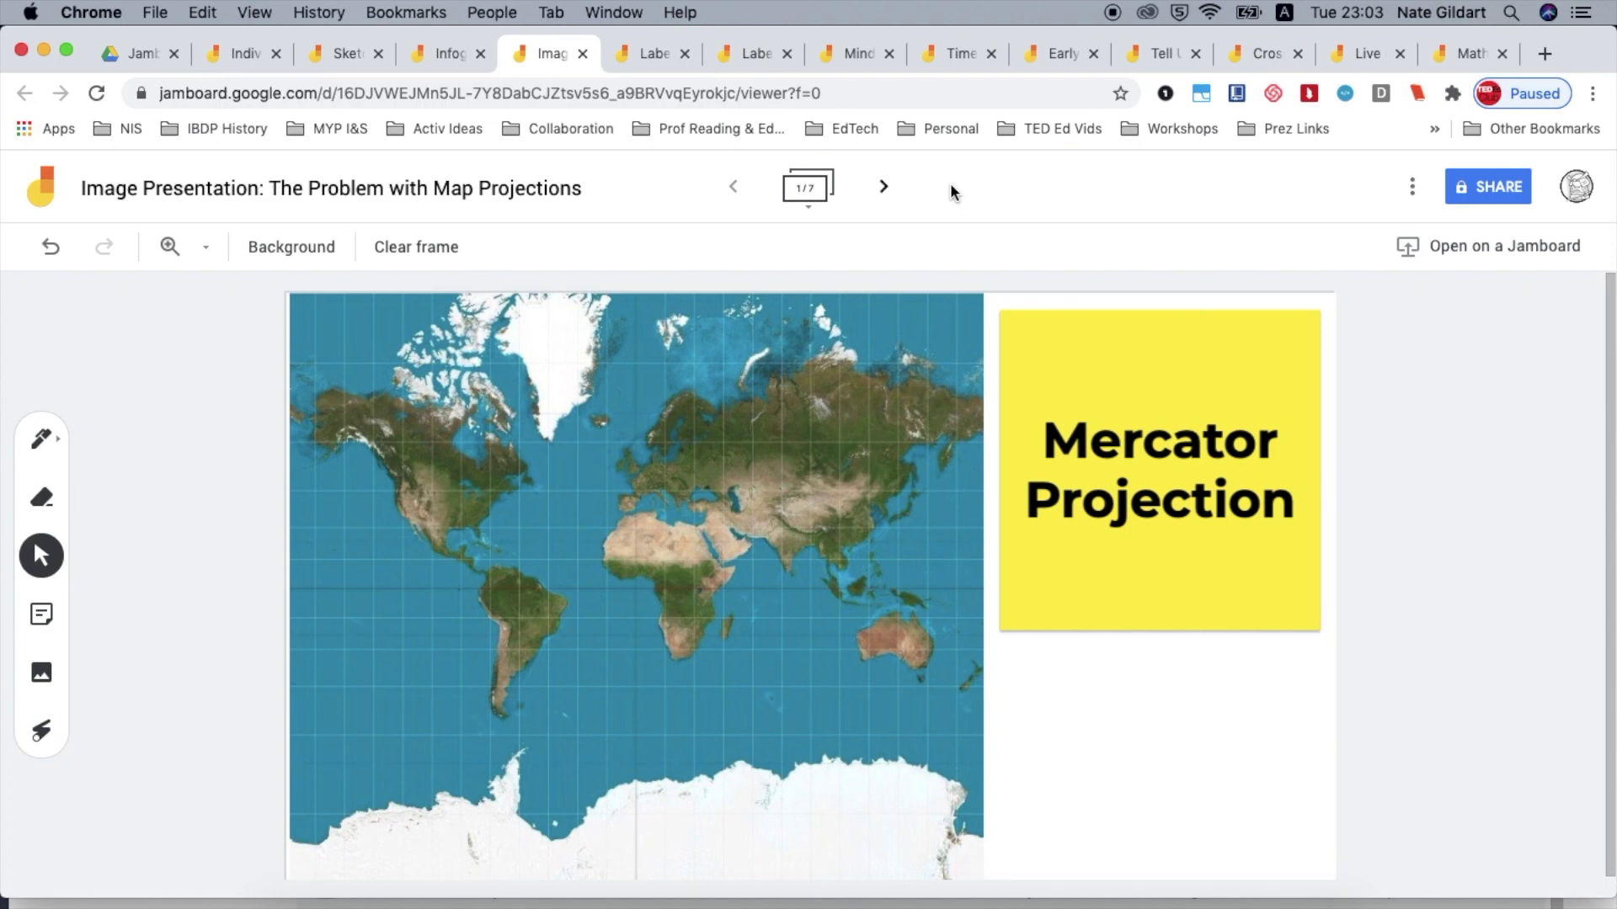
Step through the Gall-Peters, Hobo-Dyer, Robinson and Winkel-Tripel projection frames.
left_click(884, 188)
left_click(884, 189)
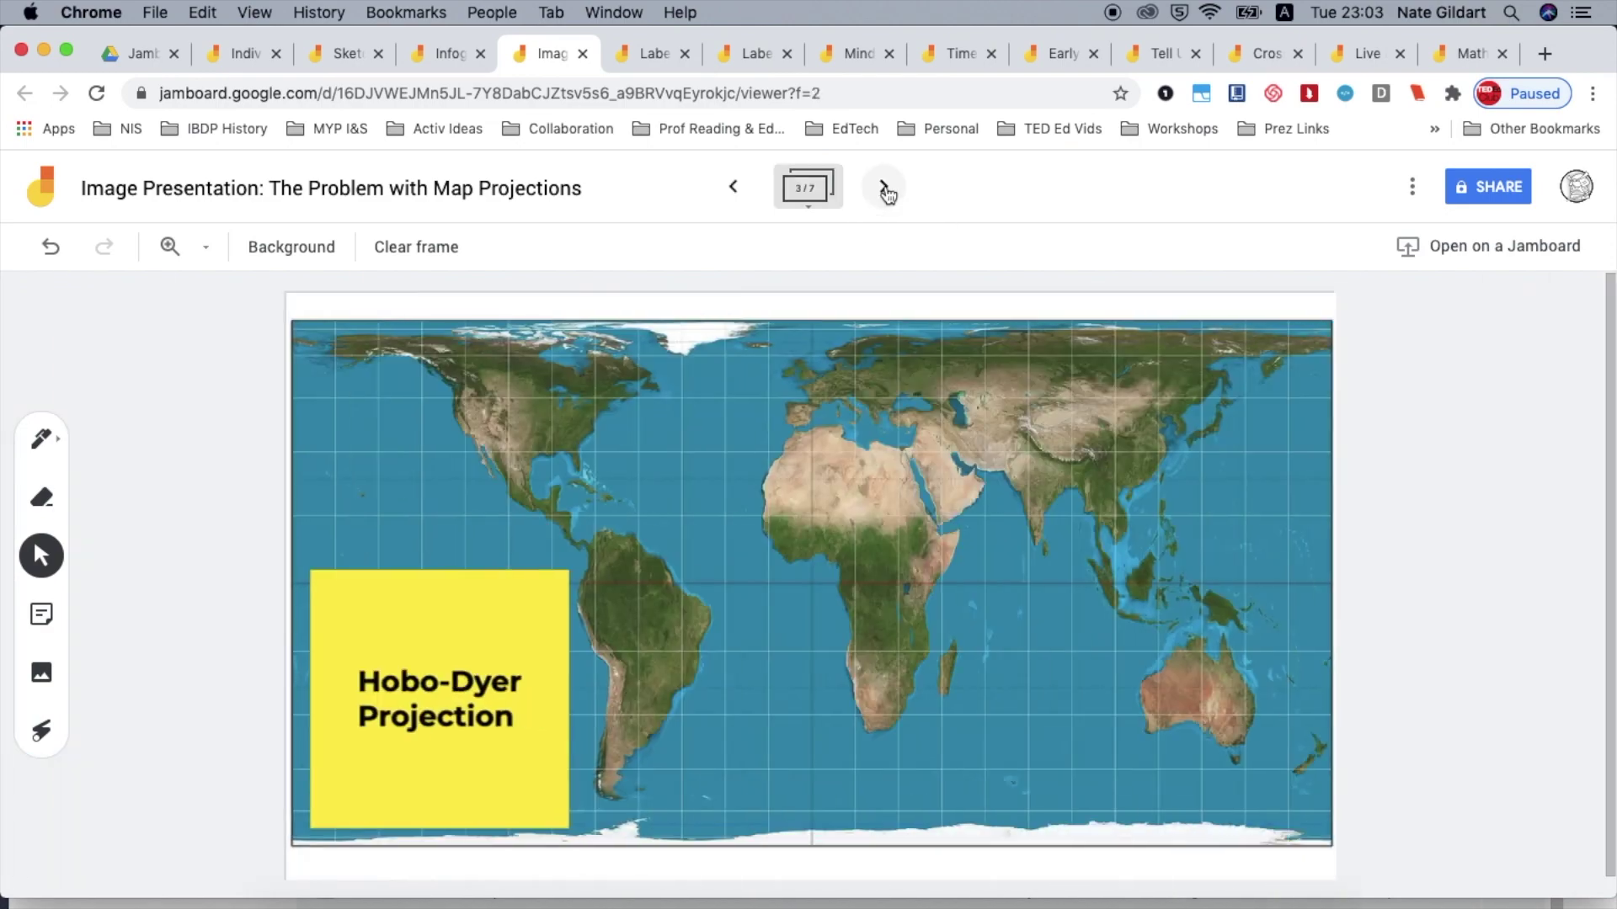
left_click(884, 189)
left_click(885, 188)
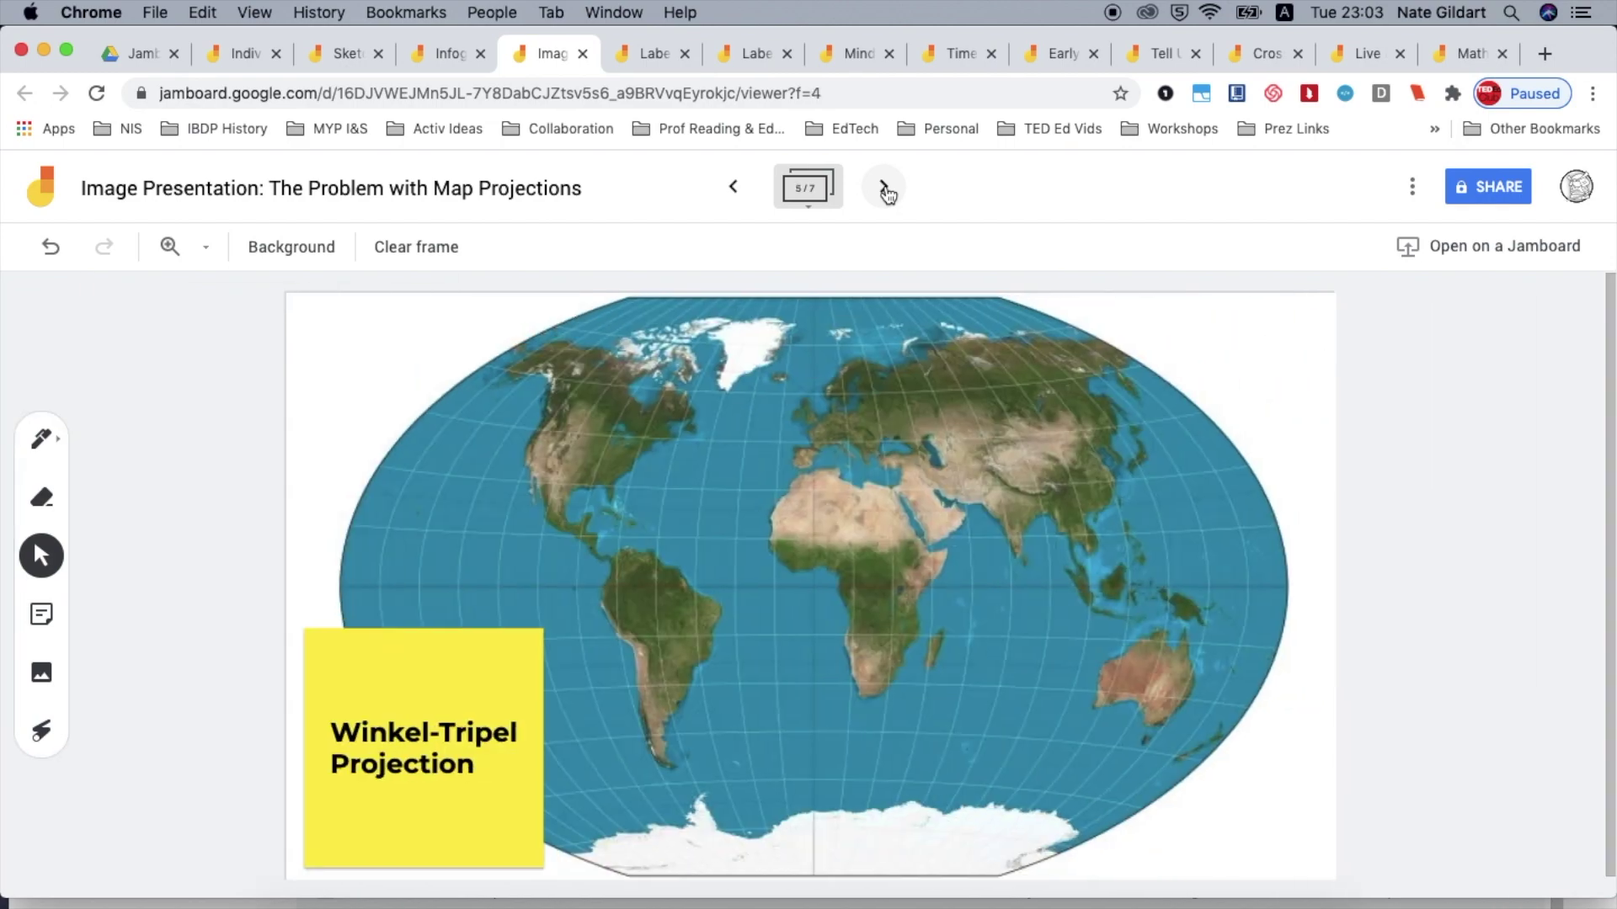
View the Earth's Layers and Problems with Maps jams, ending on the Mind-Mapping jam.
left_click(656, 53)
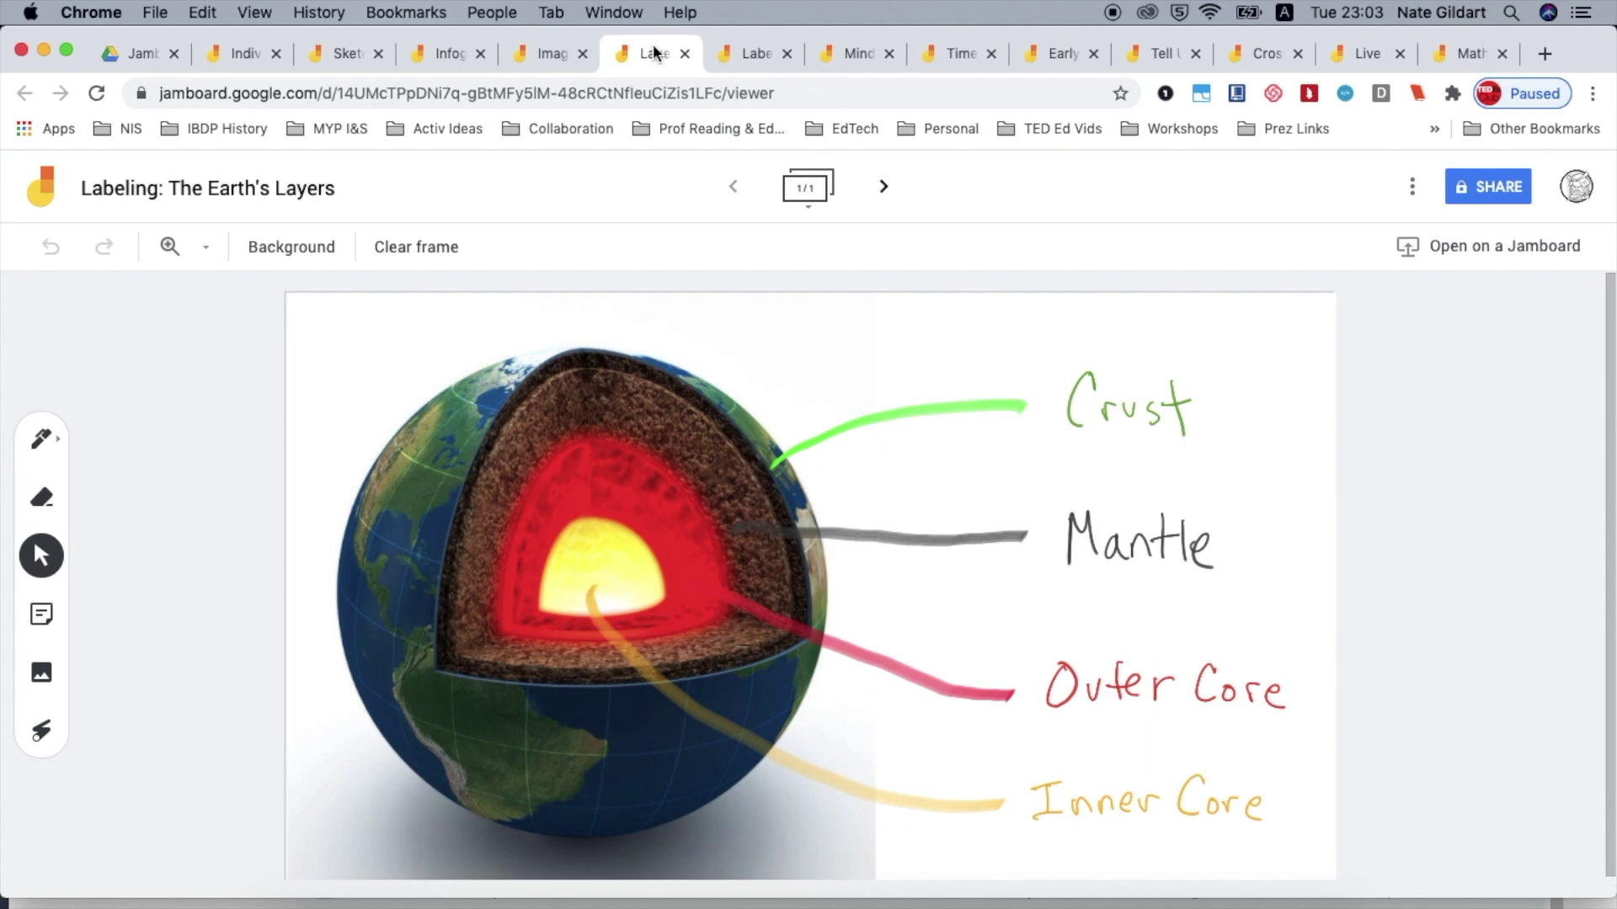
left_click(755, 53)
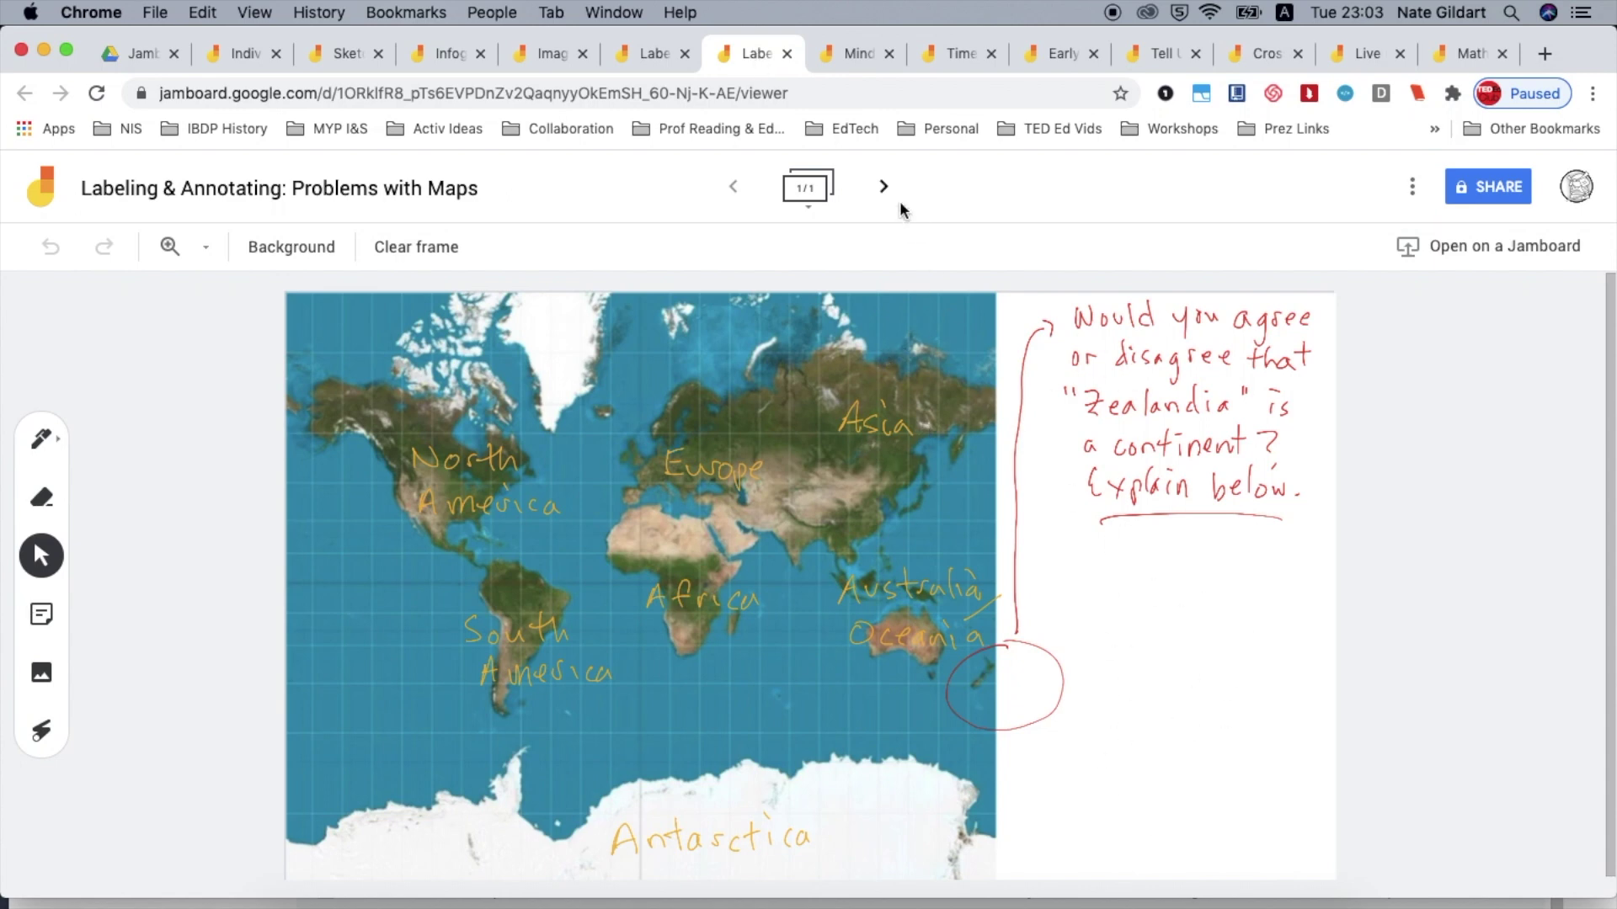
left_click(849, 58)
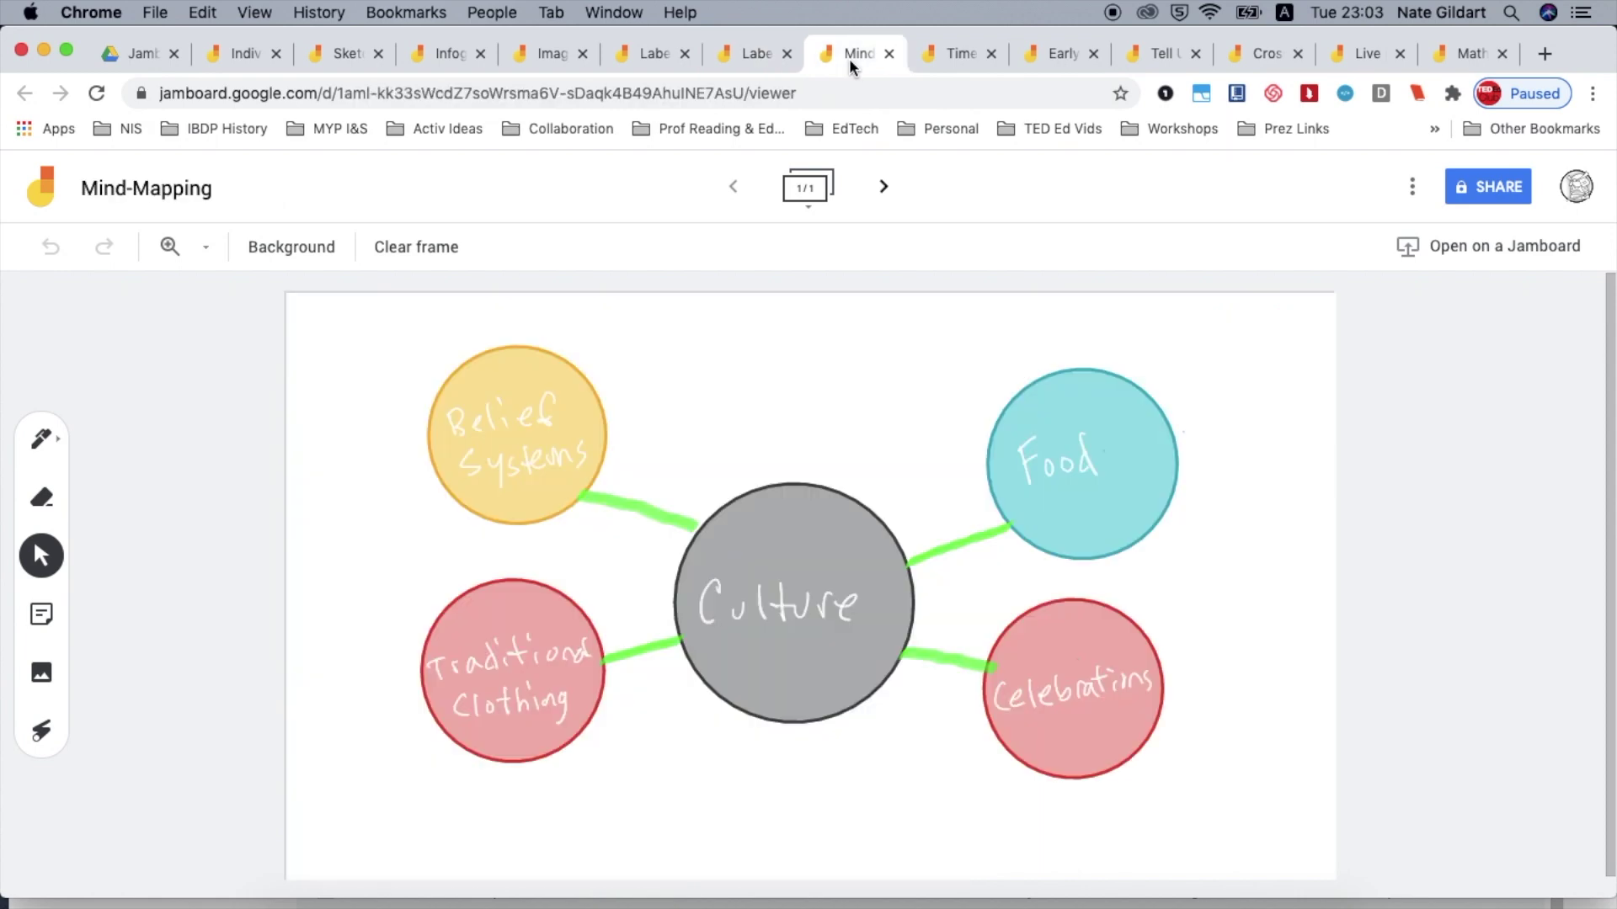
Step through the Human Evolution timeline from lemurs to the final Neanderthals frame, 9/9.
left_click(967, 55)
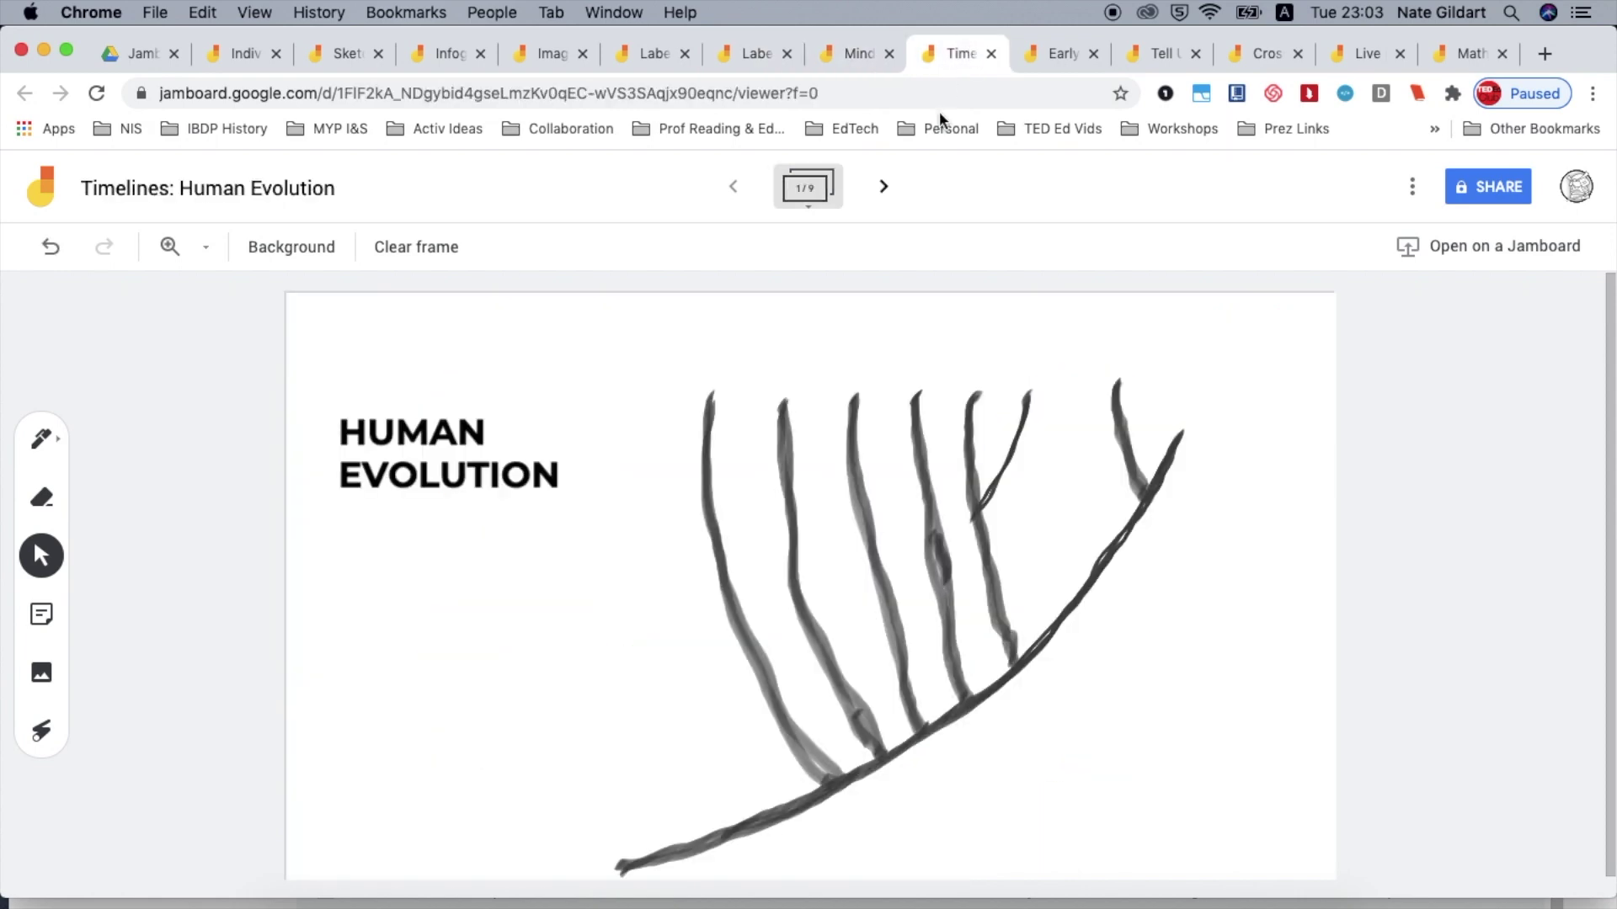
left_click(885, 189)
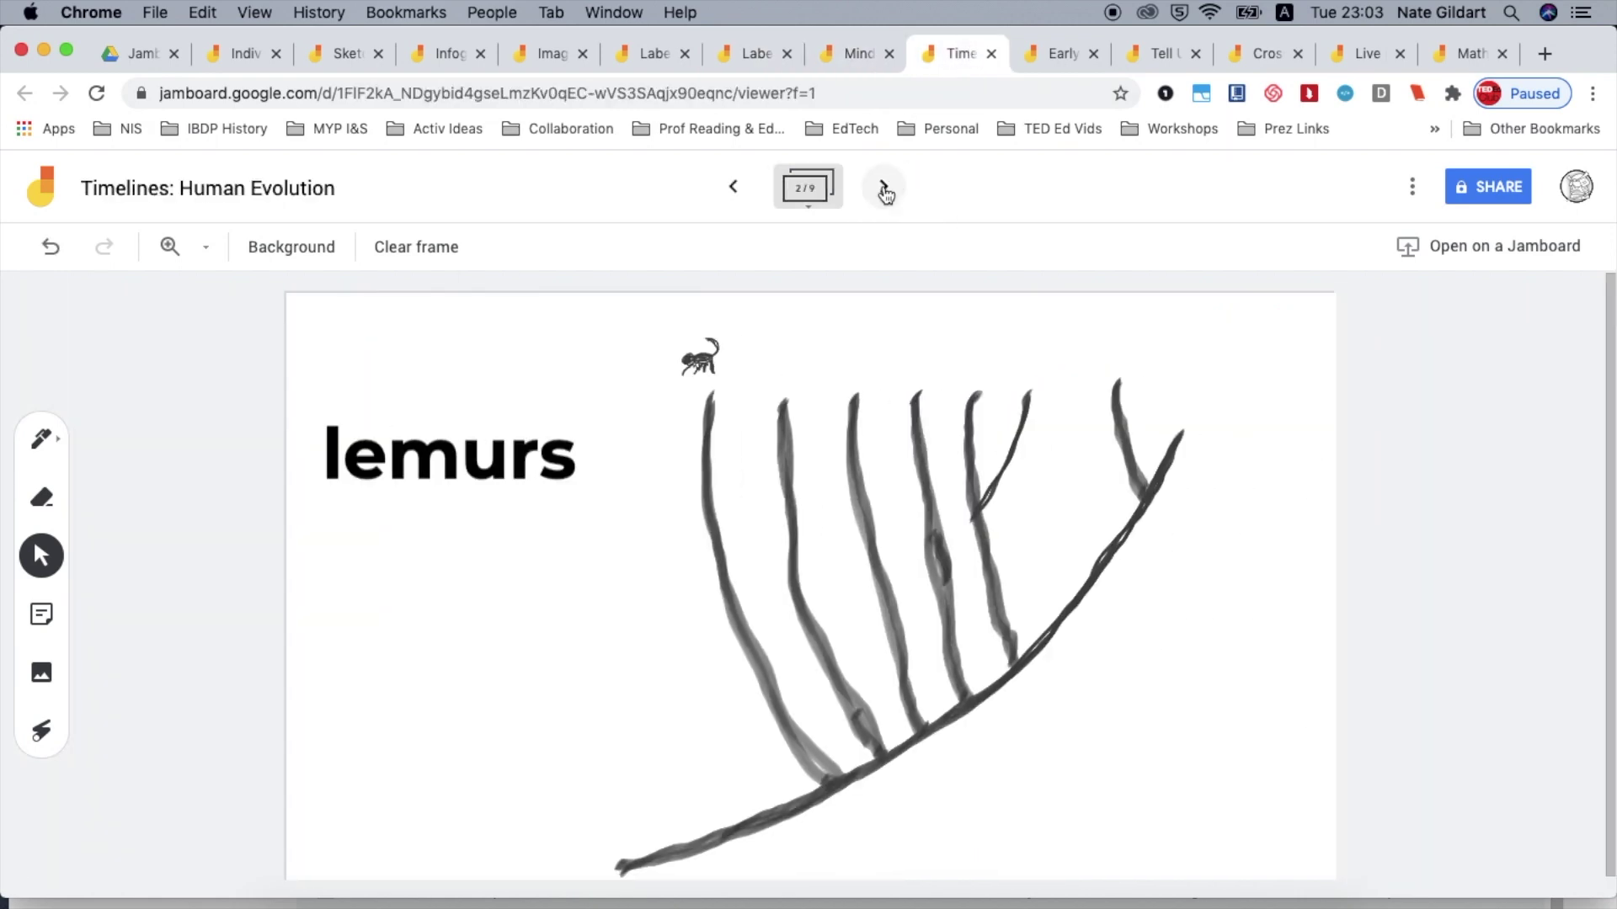
left_click(885, 188)
left_click(885, 189)
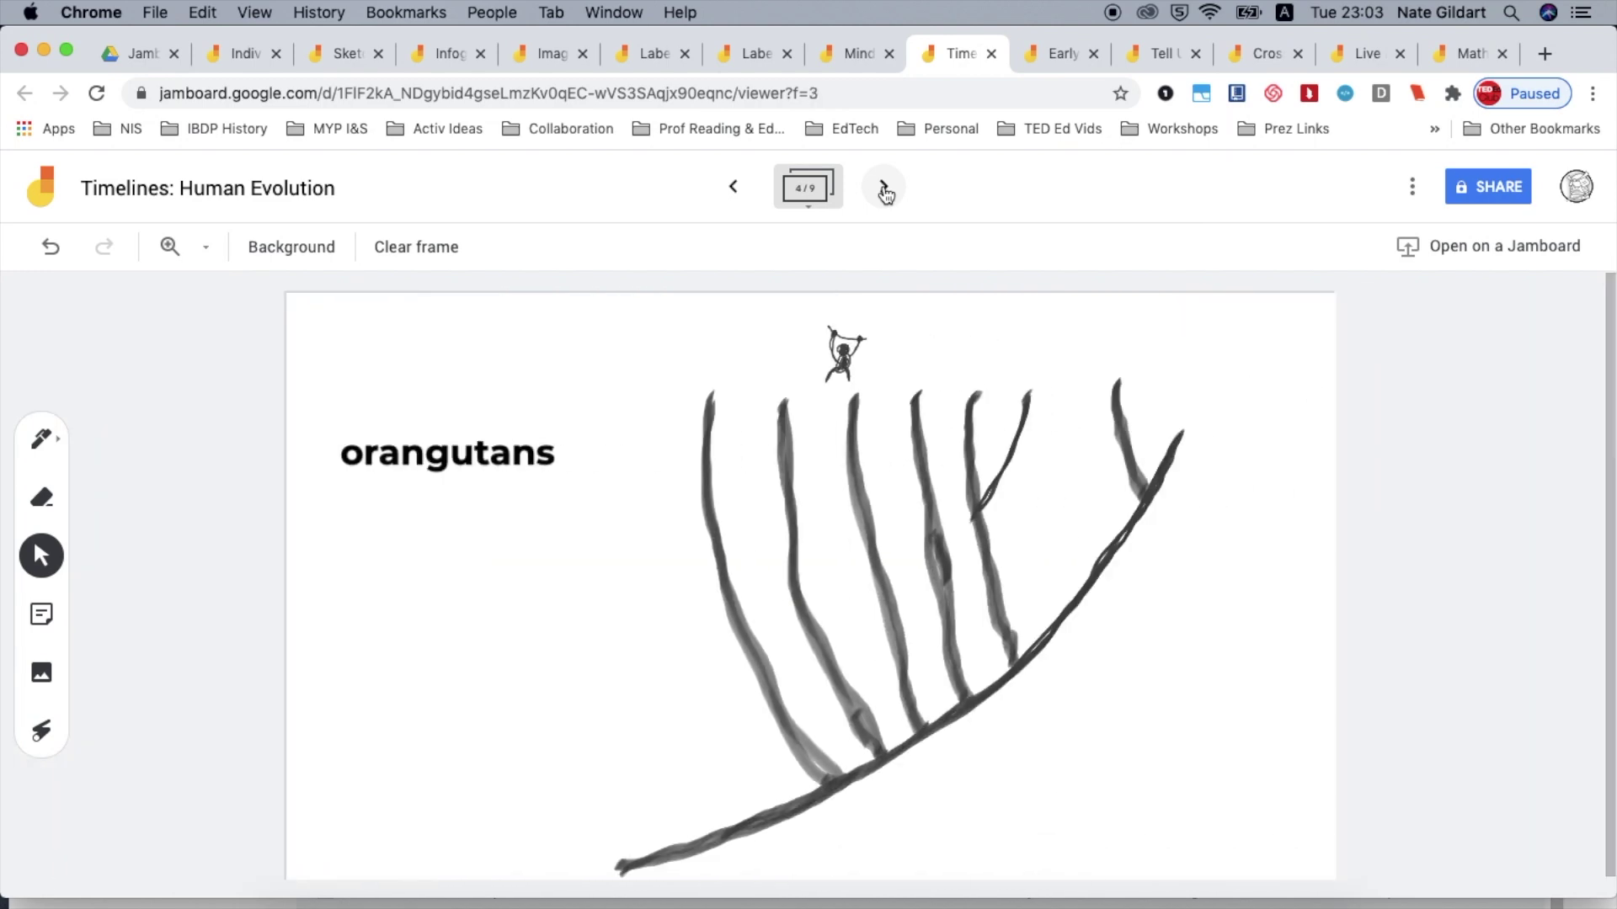
left_click(884, 189)
left_click(884, 188)
left_click(884, 189)
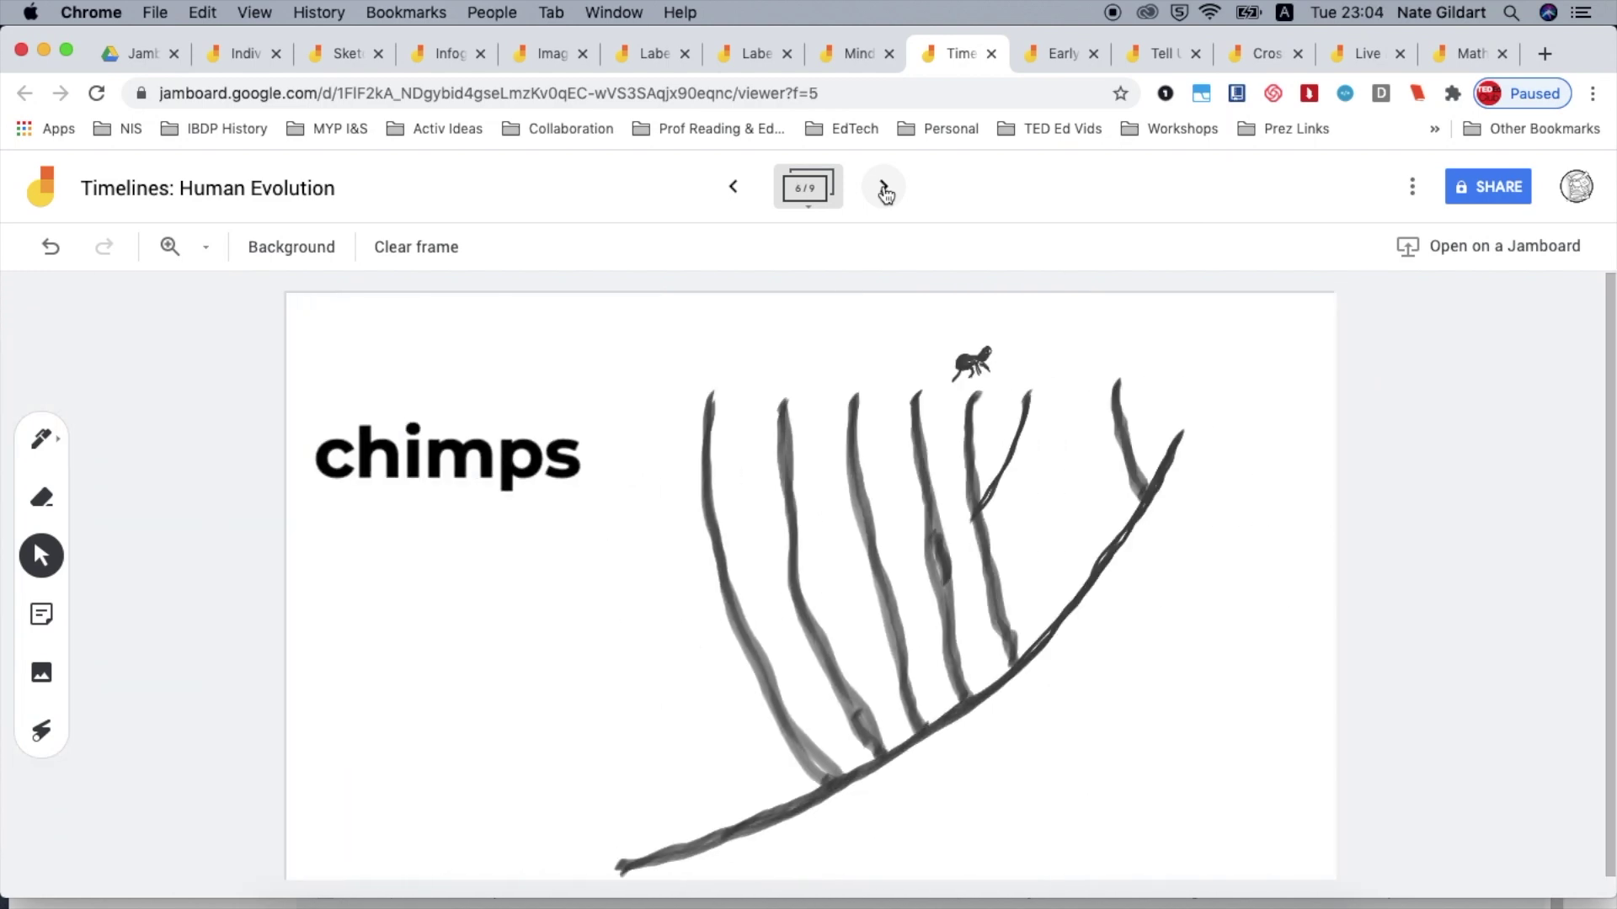
left_click(884, 189)
left_click(884, 189)
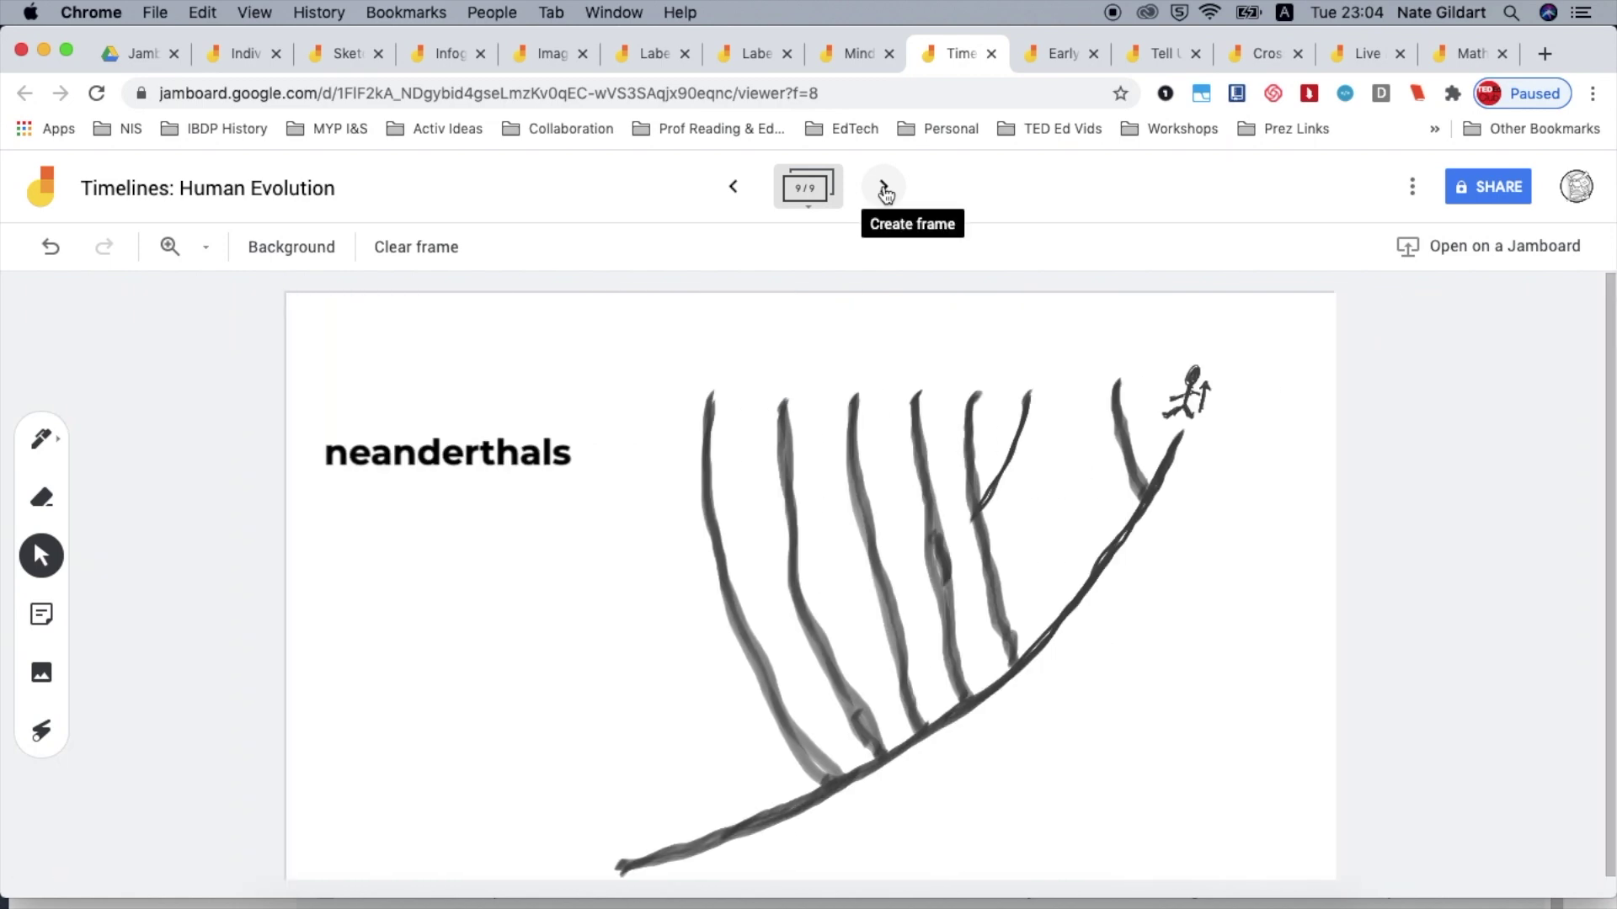
Browse the Early Humans: Brainstorm and Tell Us About Yourself jams, ending on Cross-Cultural Collaboration.
left_click(1047, 55)
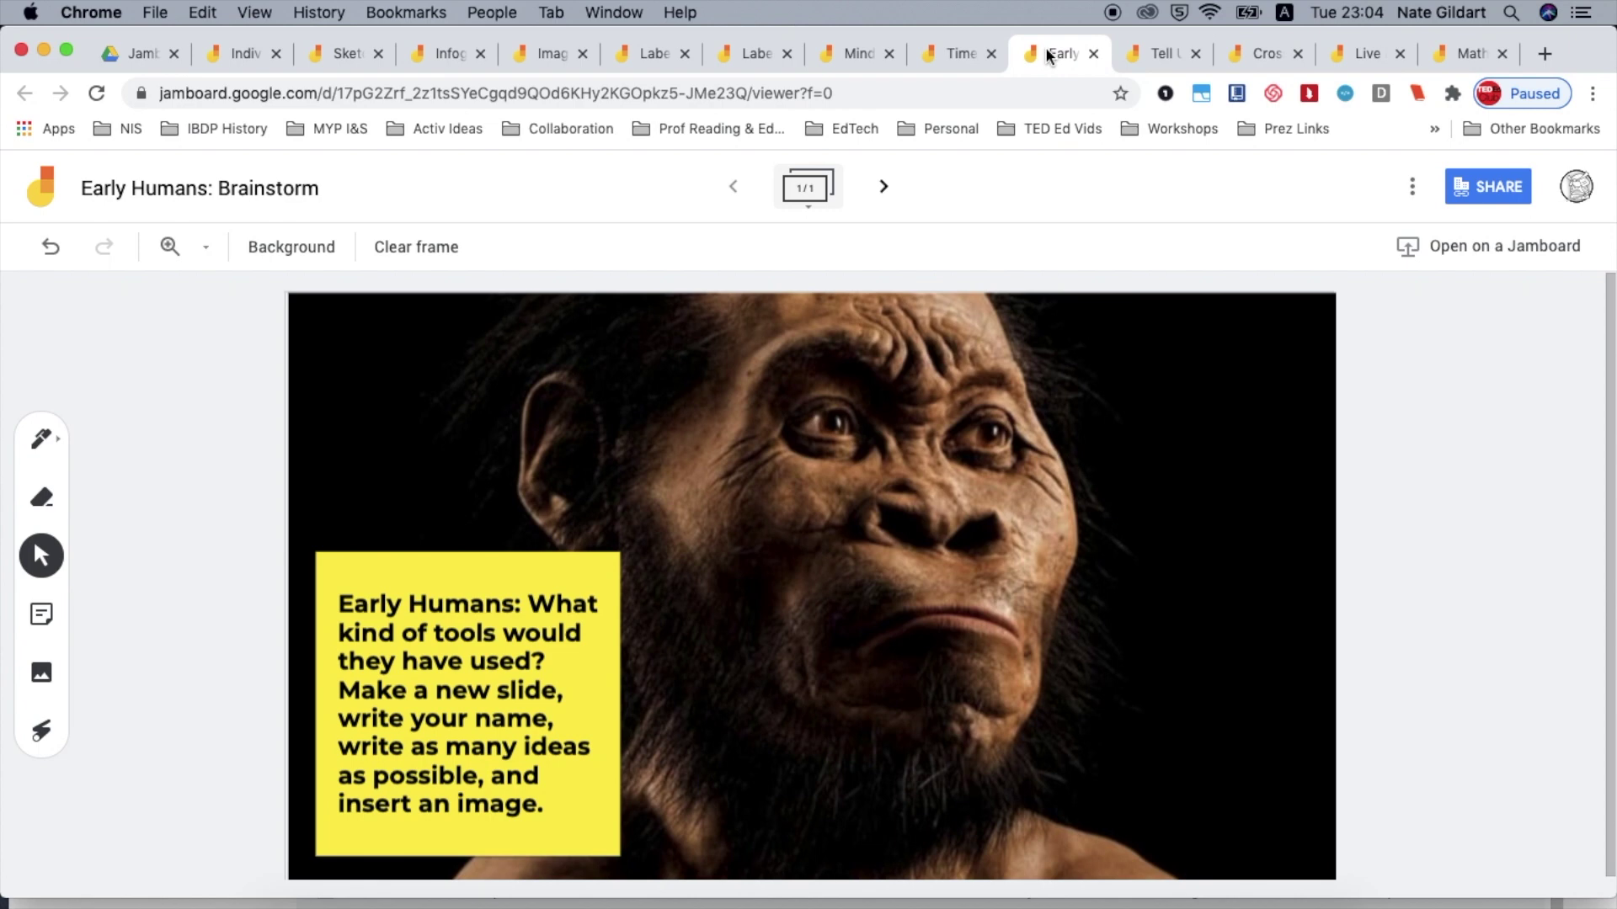
left_click(1132, 54)
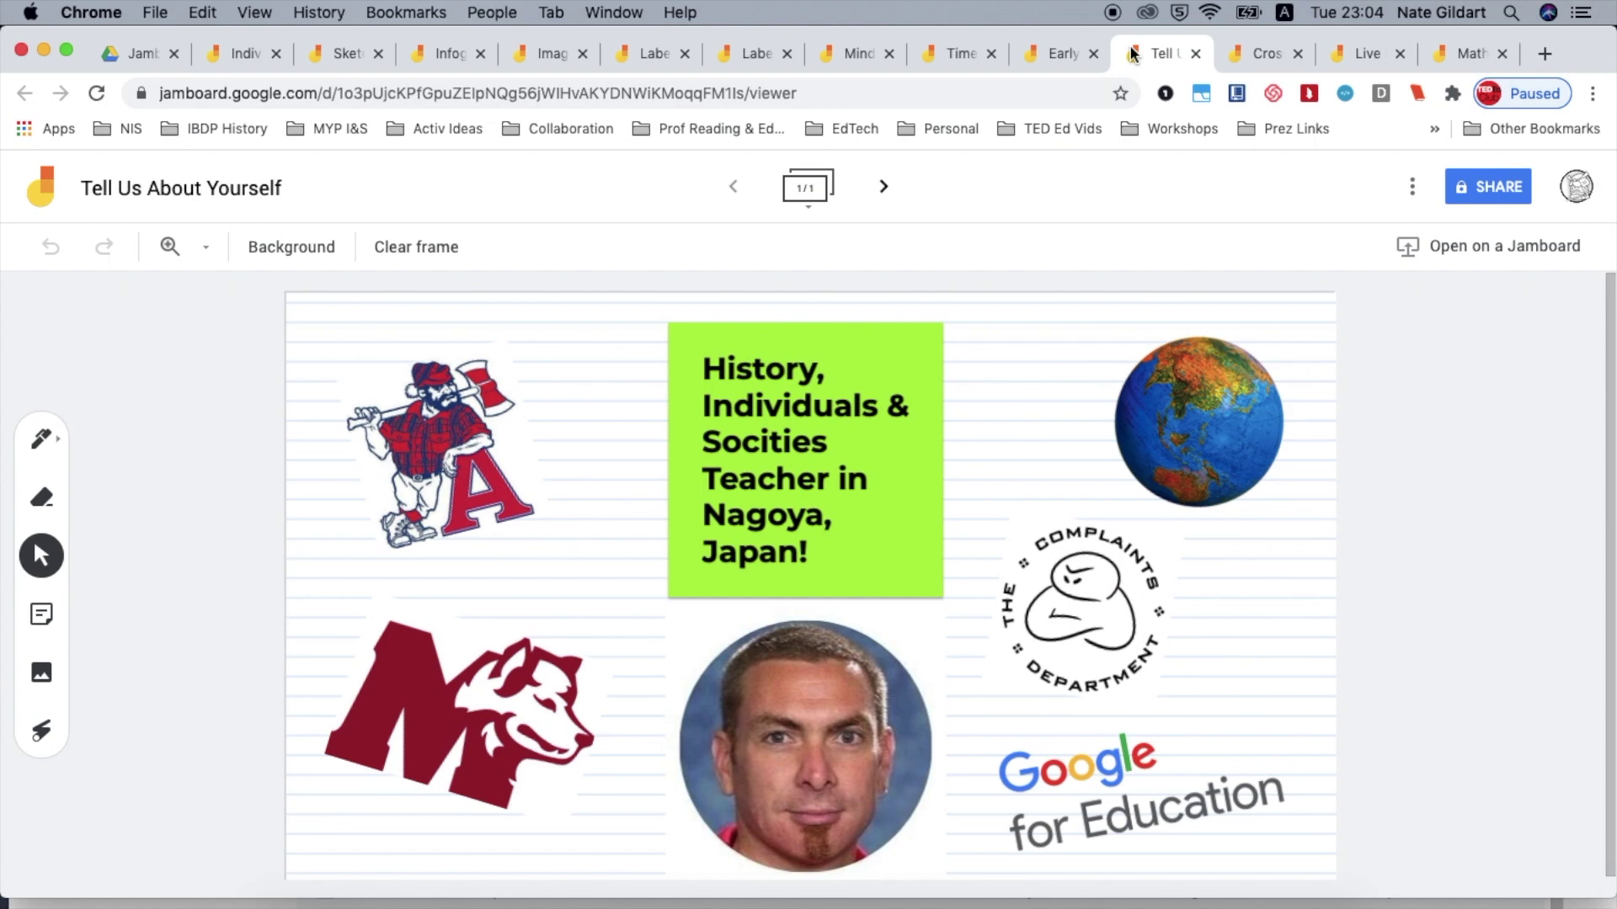
left_click(1240, 54)
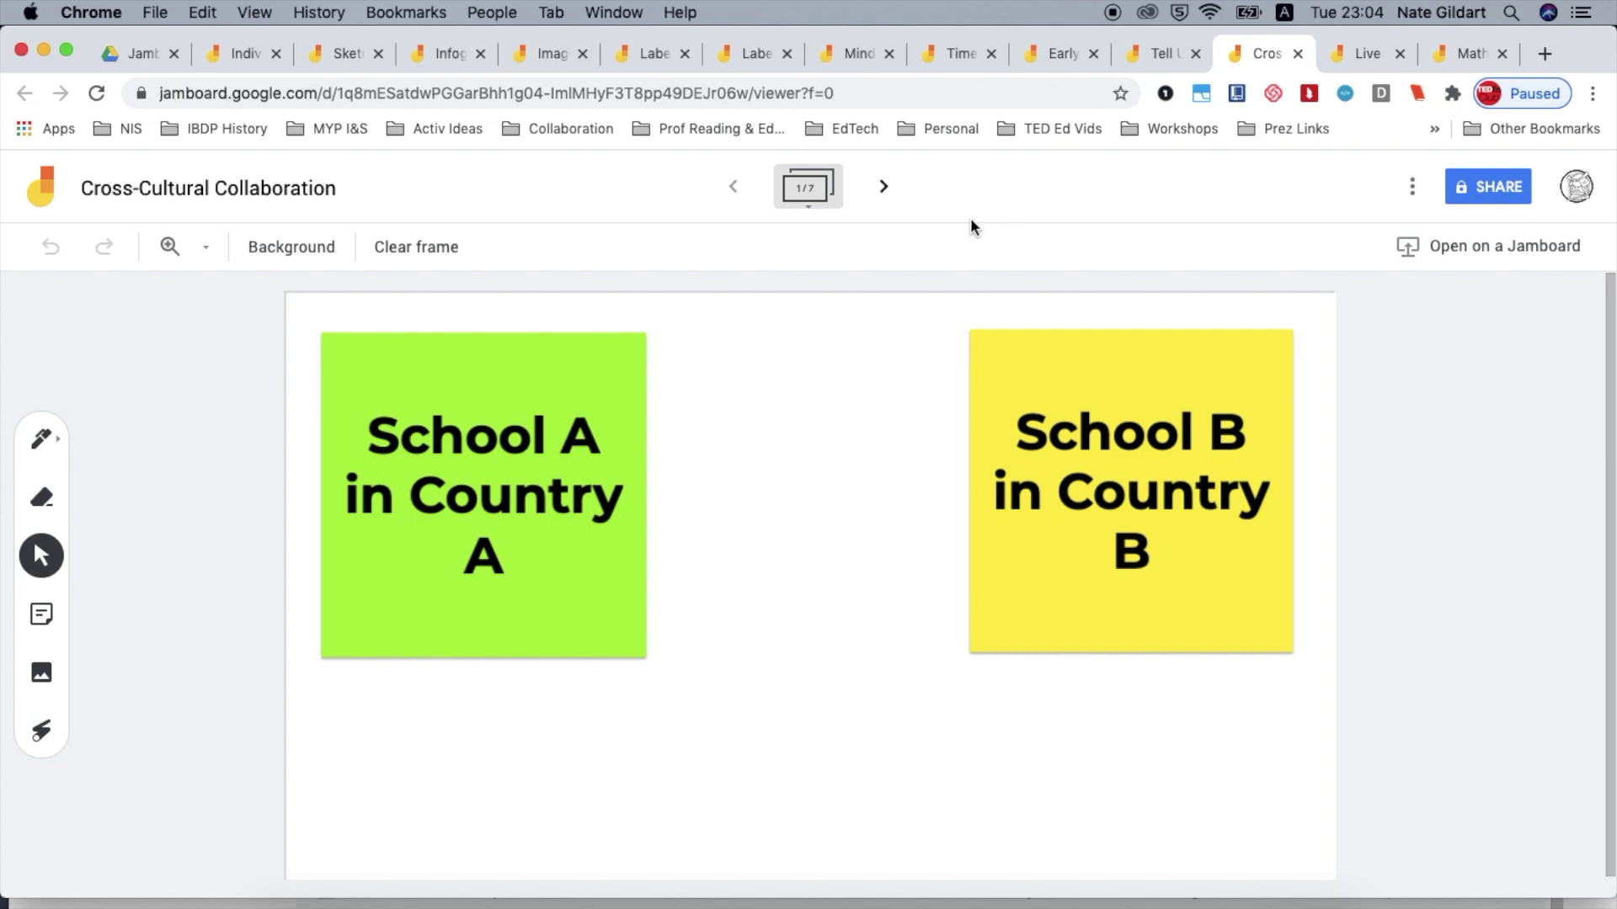
Advance the Cross-Cultural Collaboration jam to frame 5/7, the Country B belief systems frame.
left_click(896, 197)
left_click(896, 197)
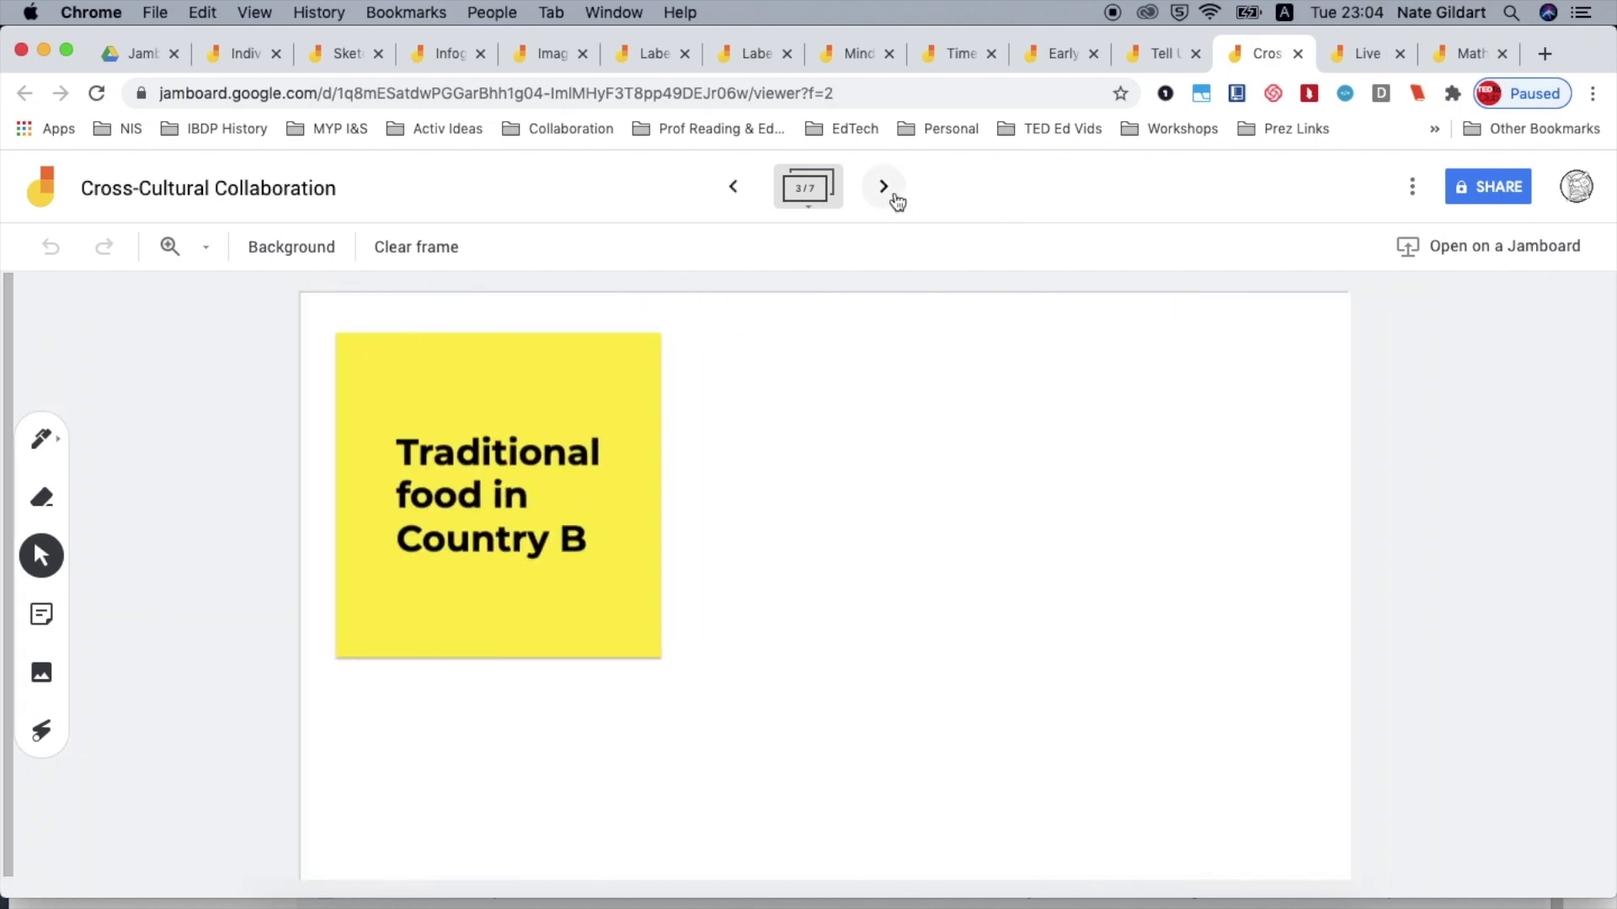
left_click(896, 197)
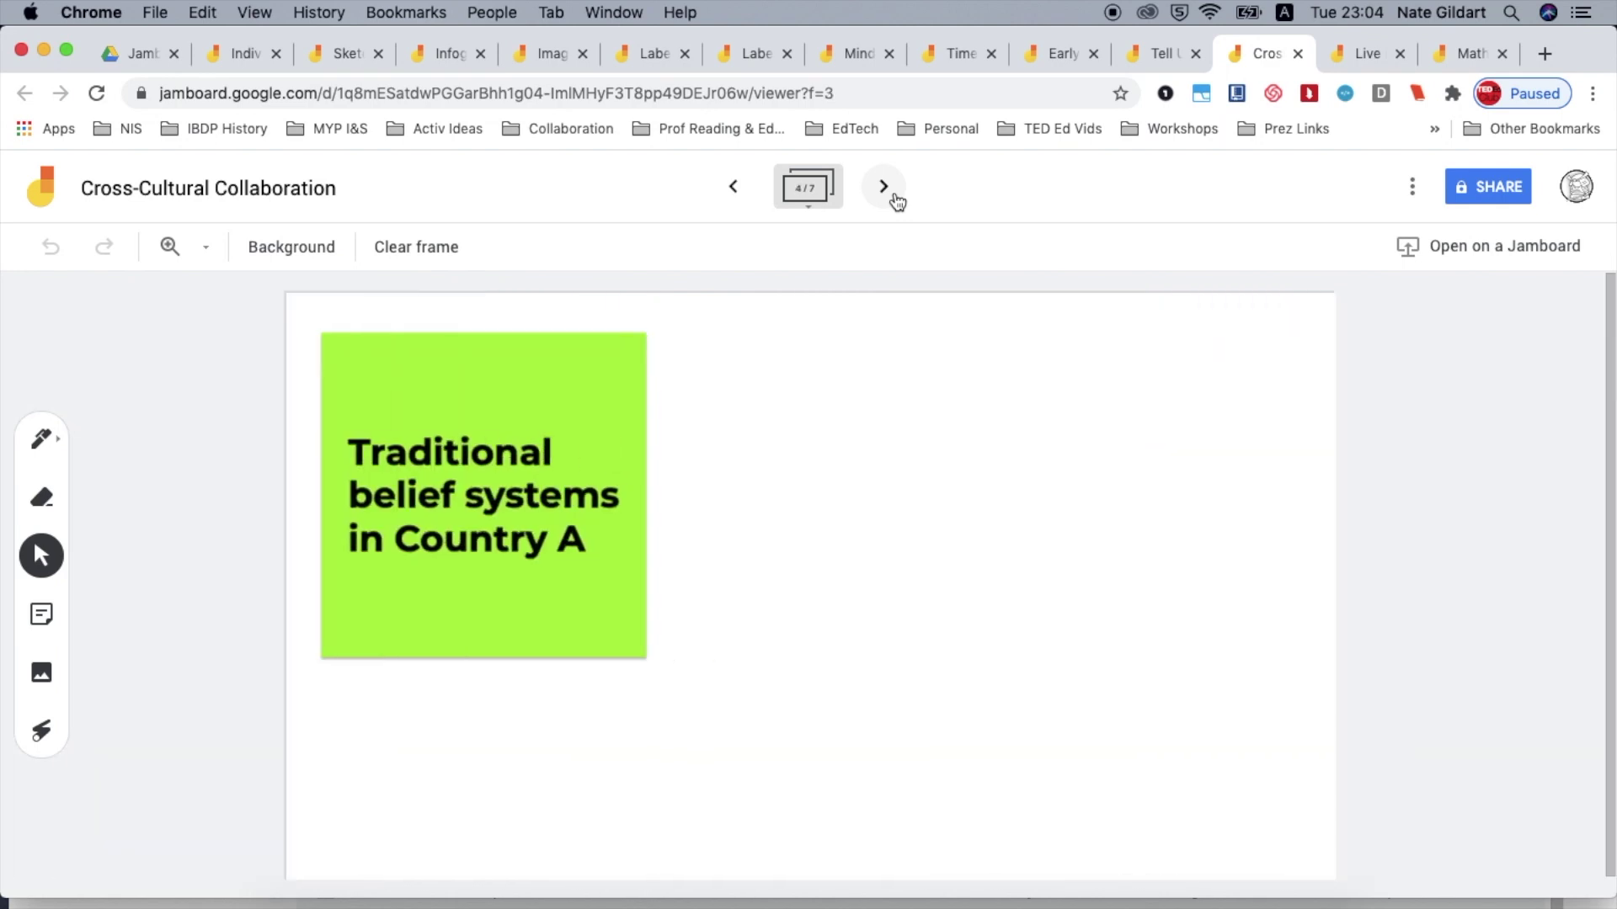
left_click(896, 199)
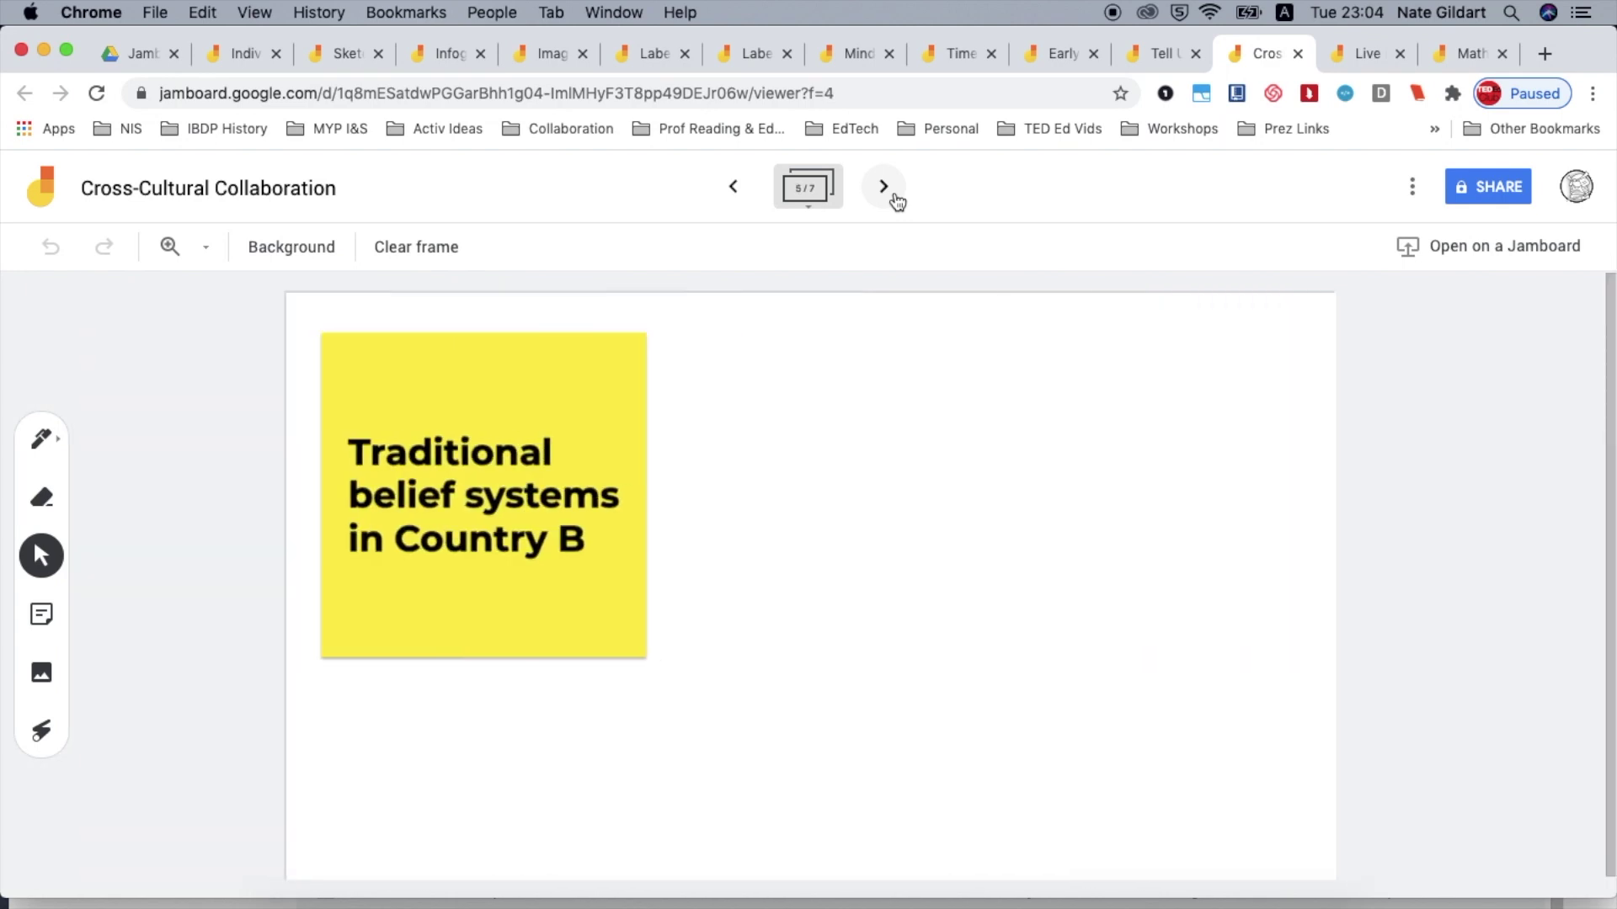
Draw three stacked freehand strokes on the Live Note-Taking jam's lined page.
left_click(1351, 53)
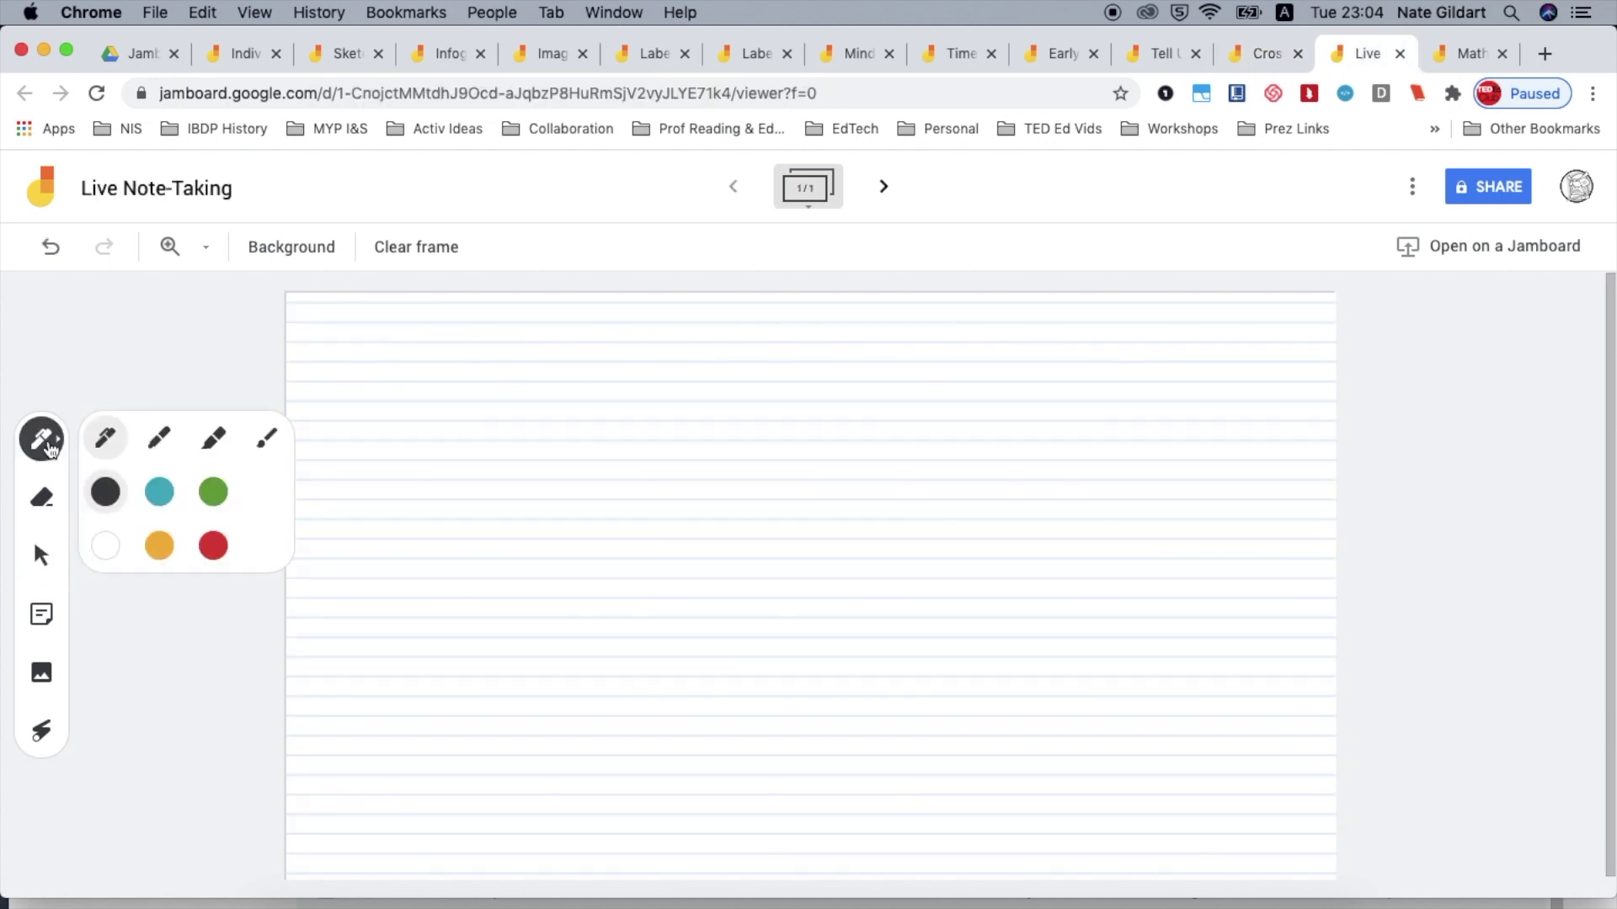
left_click_drag(331, 354, 507, 379)
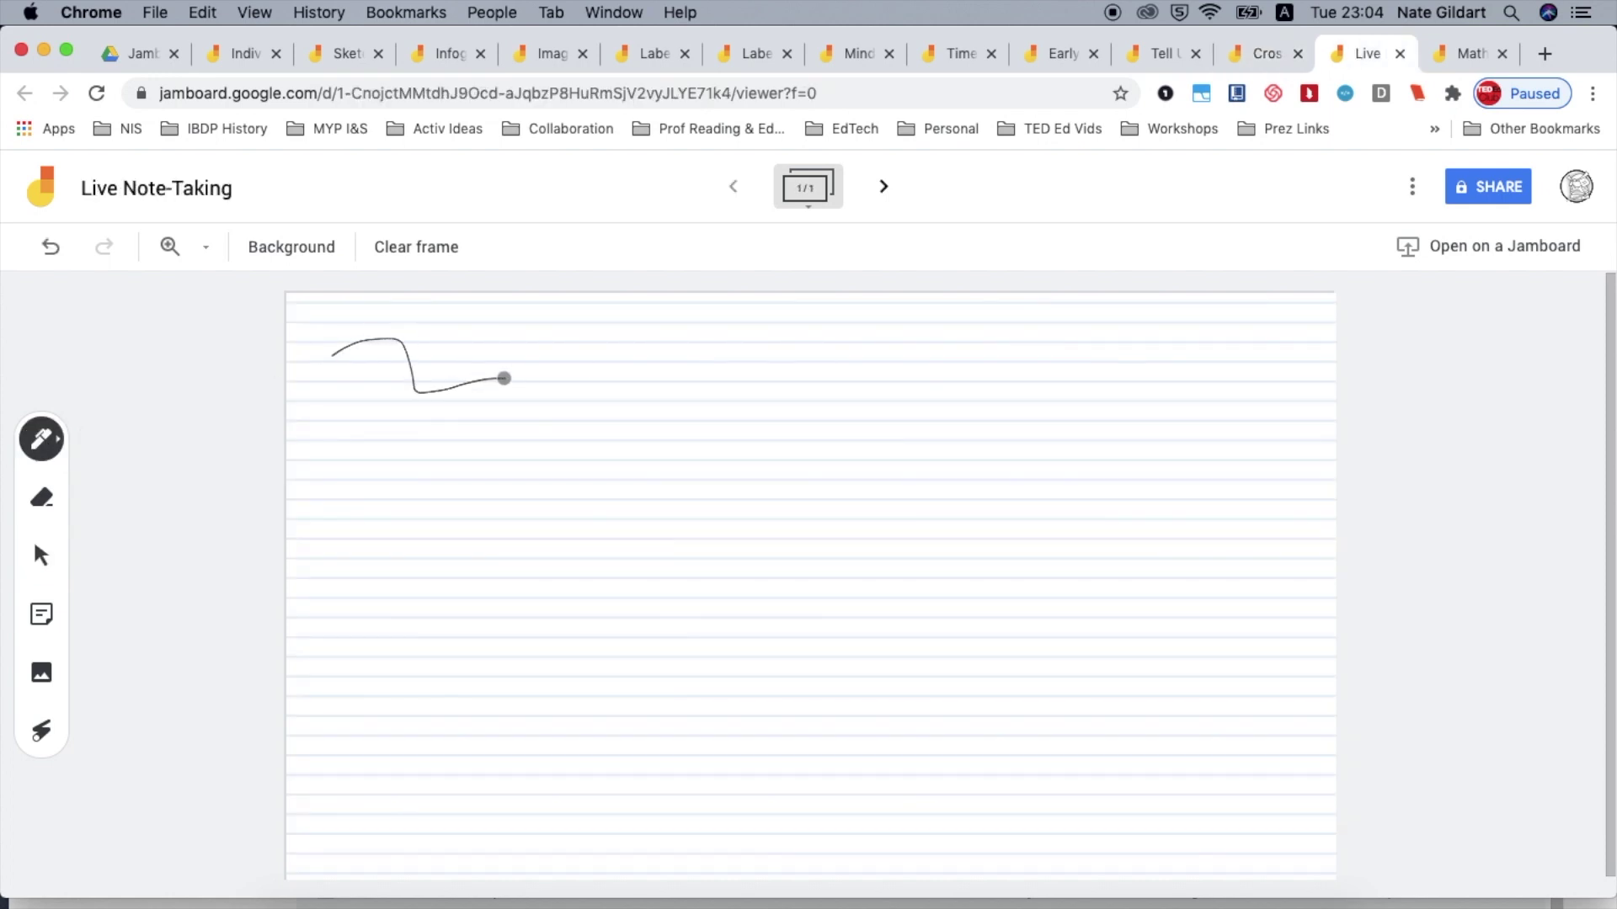
left_click_drag(380, 417, 530, 432)
left_click_drag(352, 491, 530, 495)
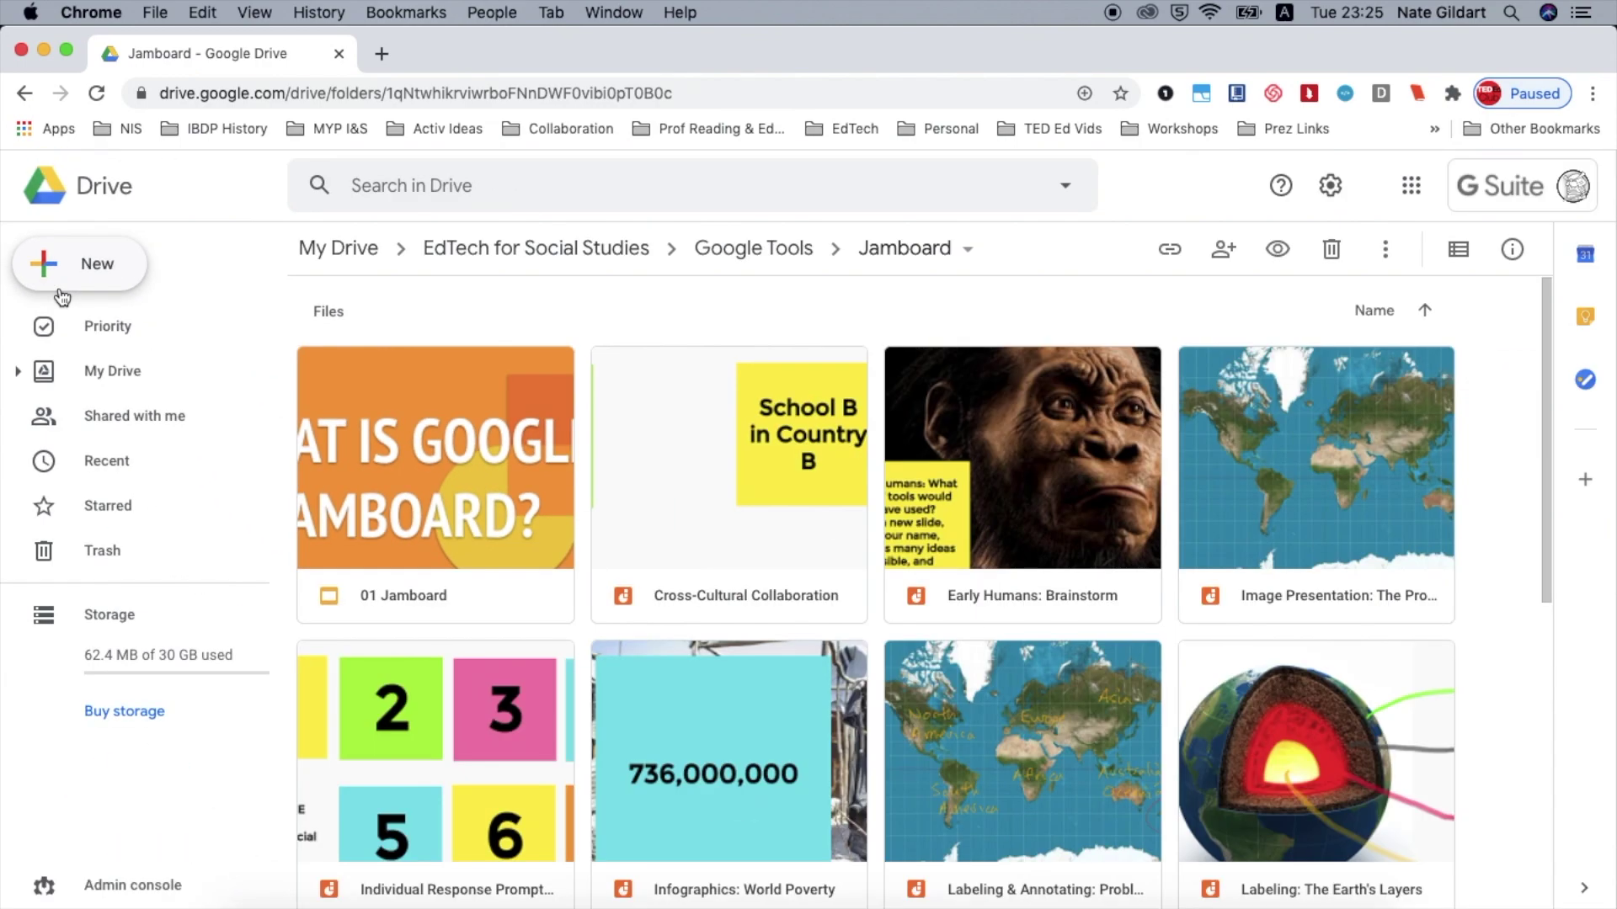
Create a new Google Jamboard file from the Jamboard folder's New > More menu.
left_click(60, 290)
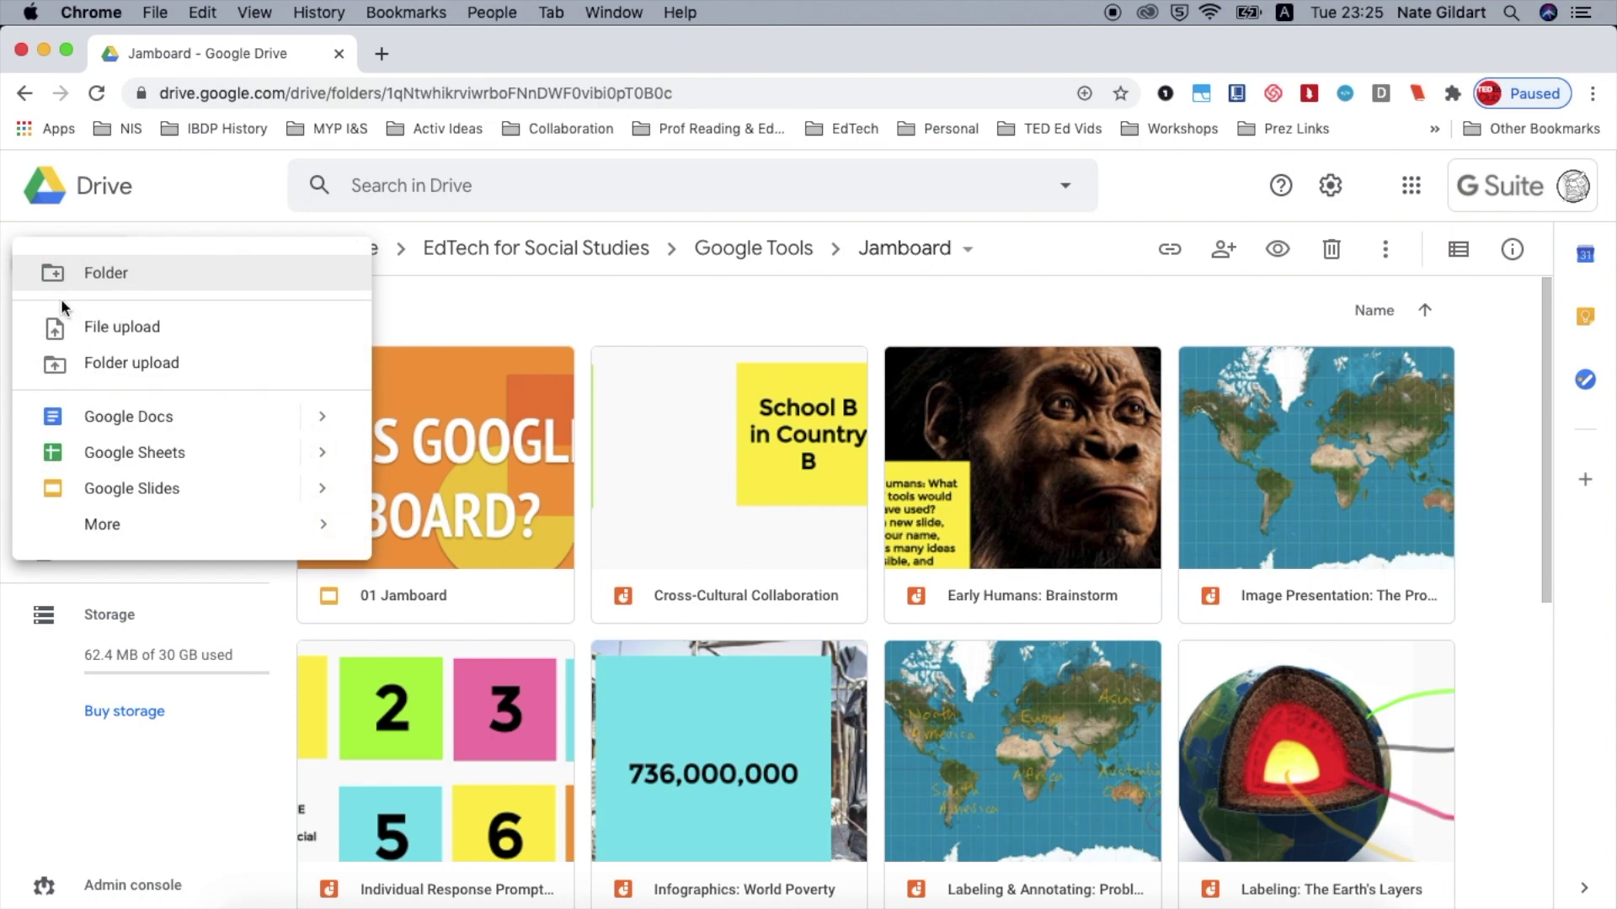
mouse_move(101, 522)
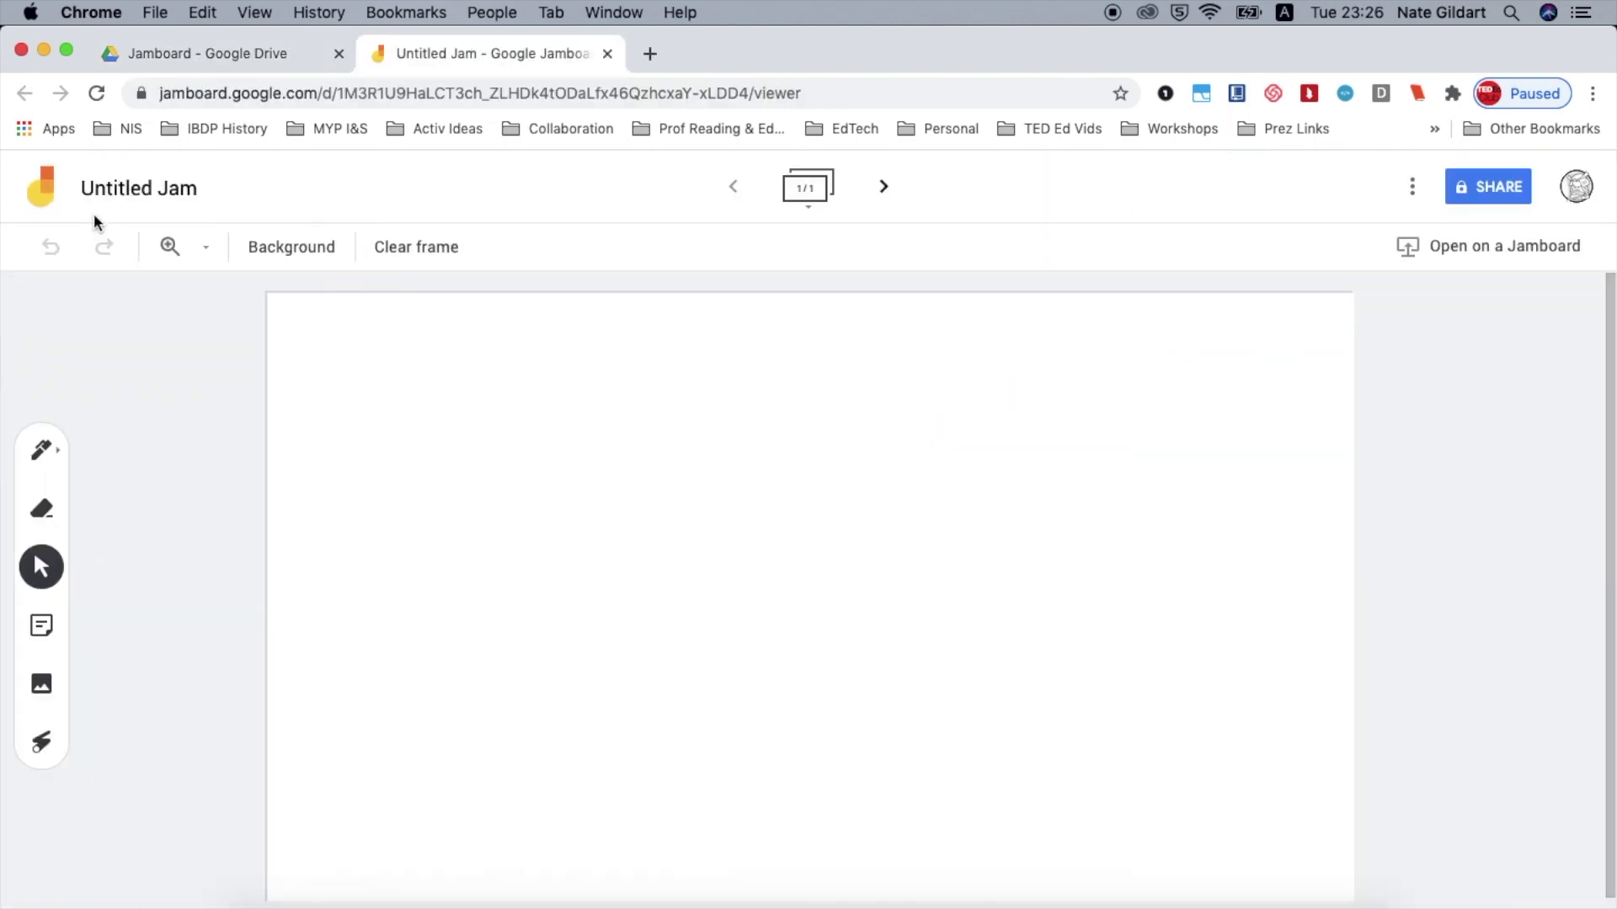
Rename the Untitled Jam to 'African Empires'.
left_click(139, 184)
type("Afric")
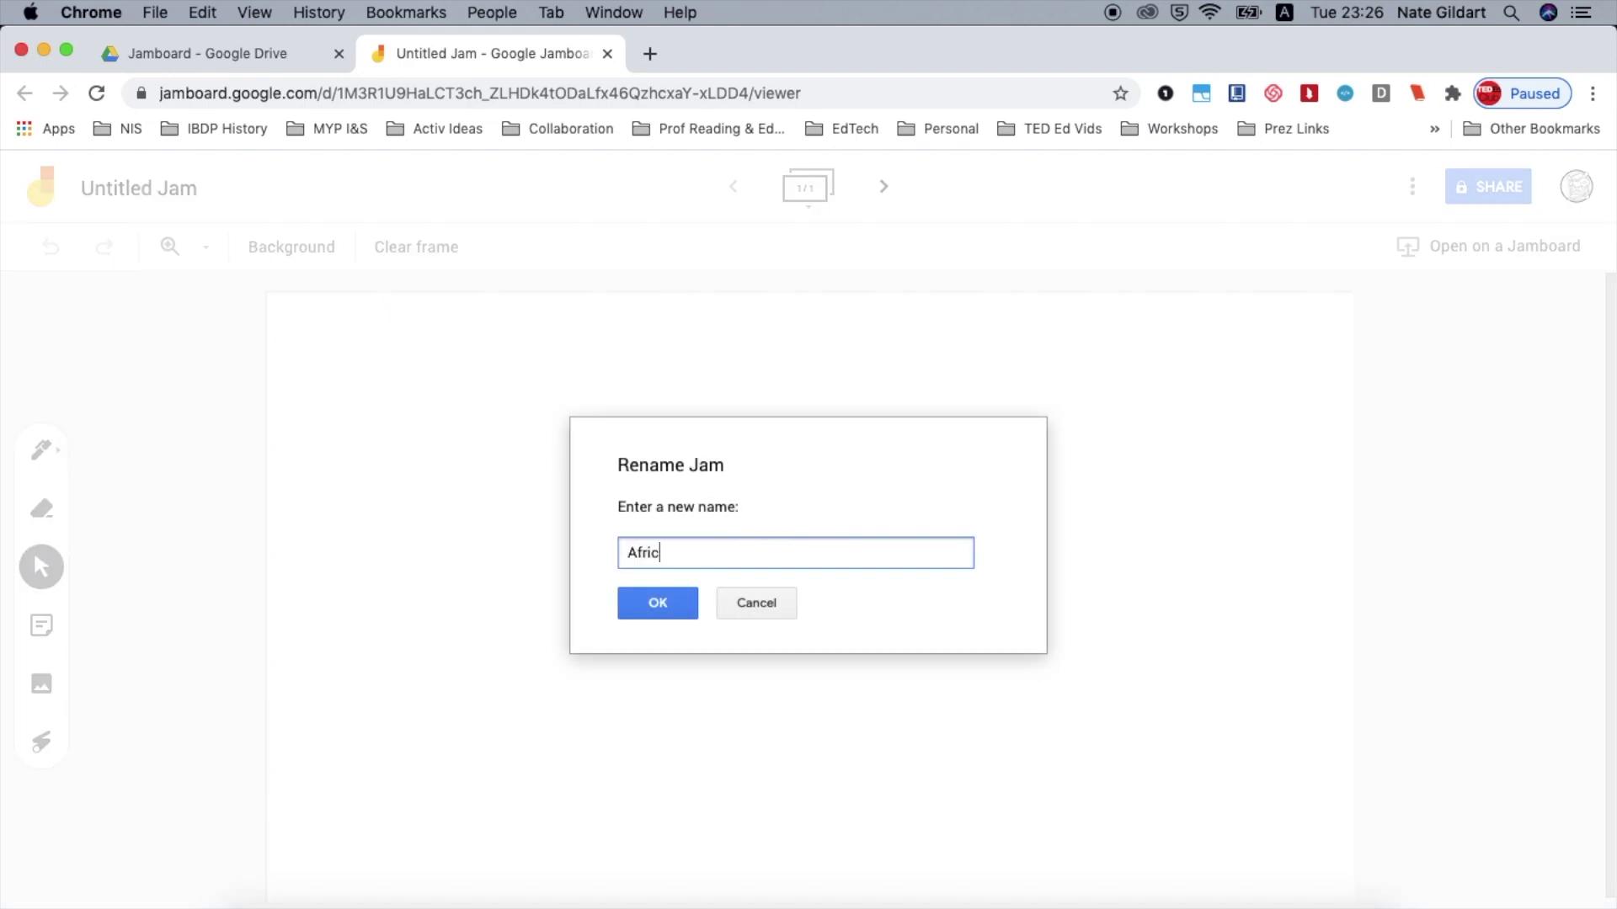
type("an Empires")
key("Return")
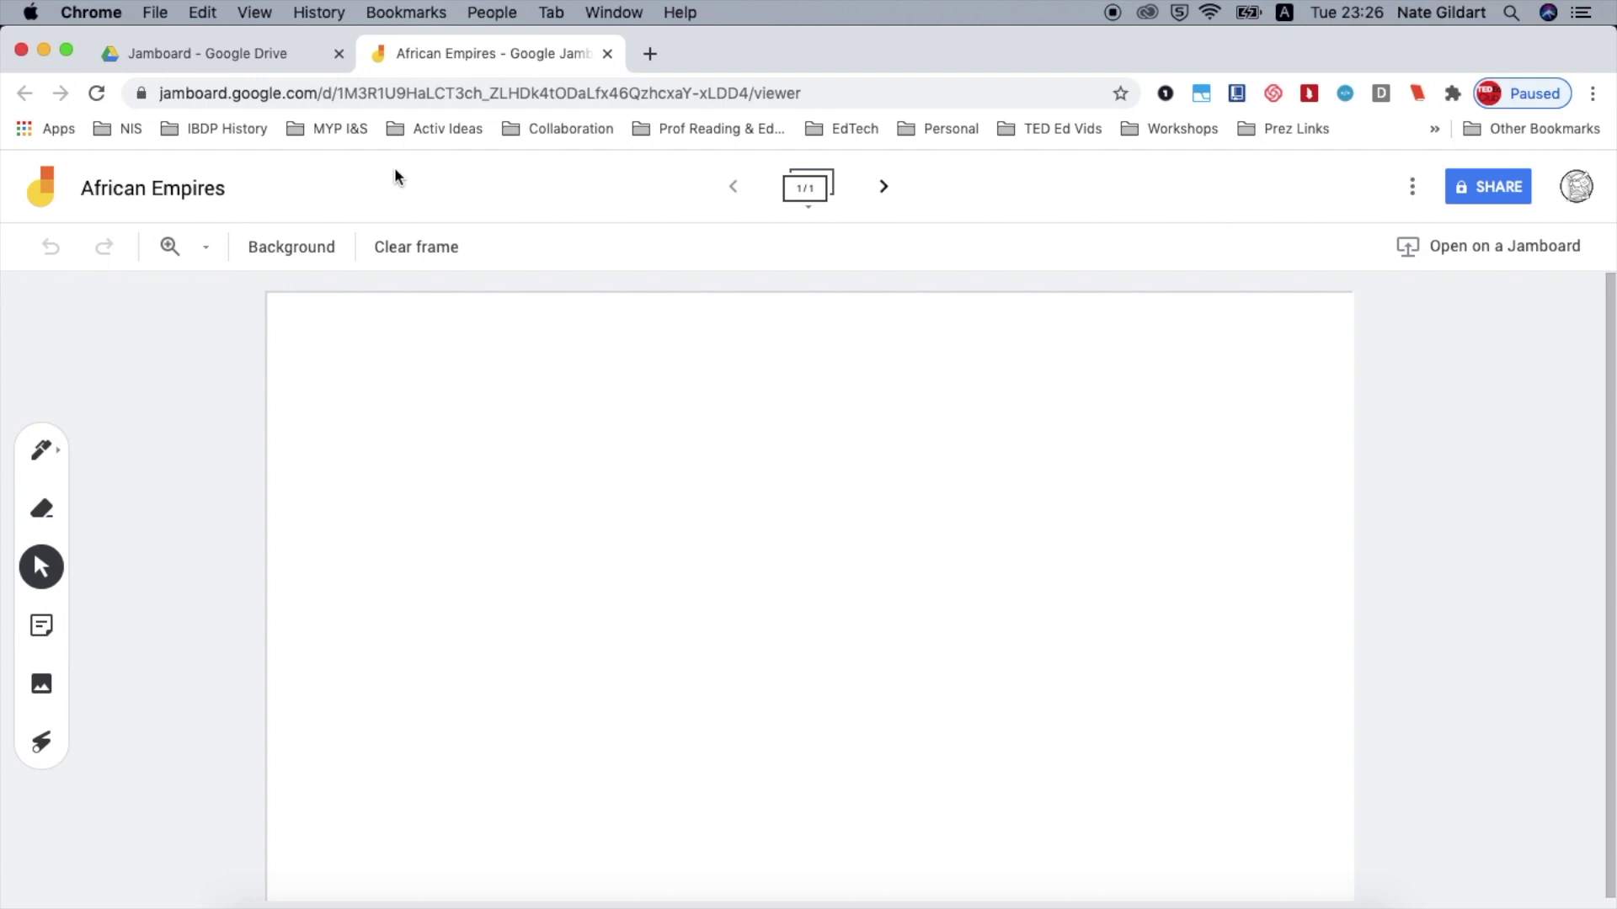
Try dotted and dark blue frame backgrounds, then set it back to plain white.
left_click(305, 246)
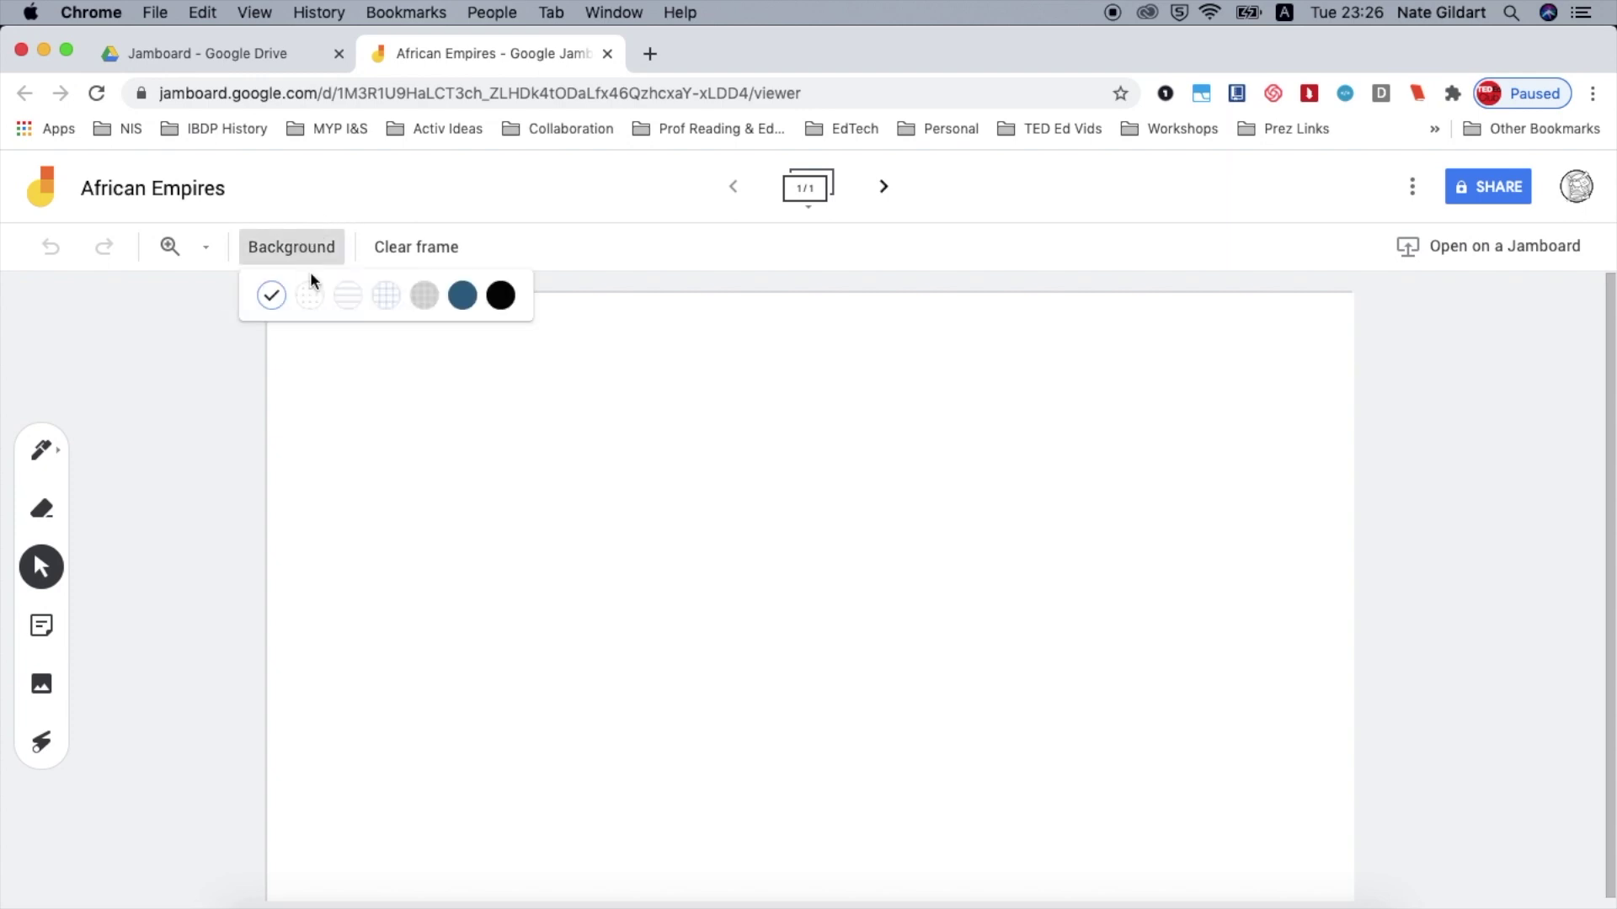
left_click(311, 302)
left_click(305, 248)
left_click(465, 302)
left_click(316, 248)
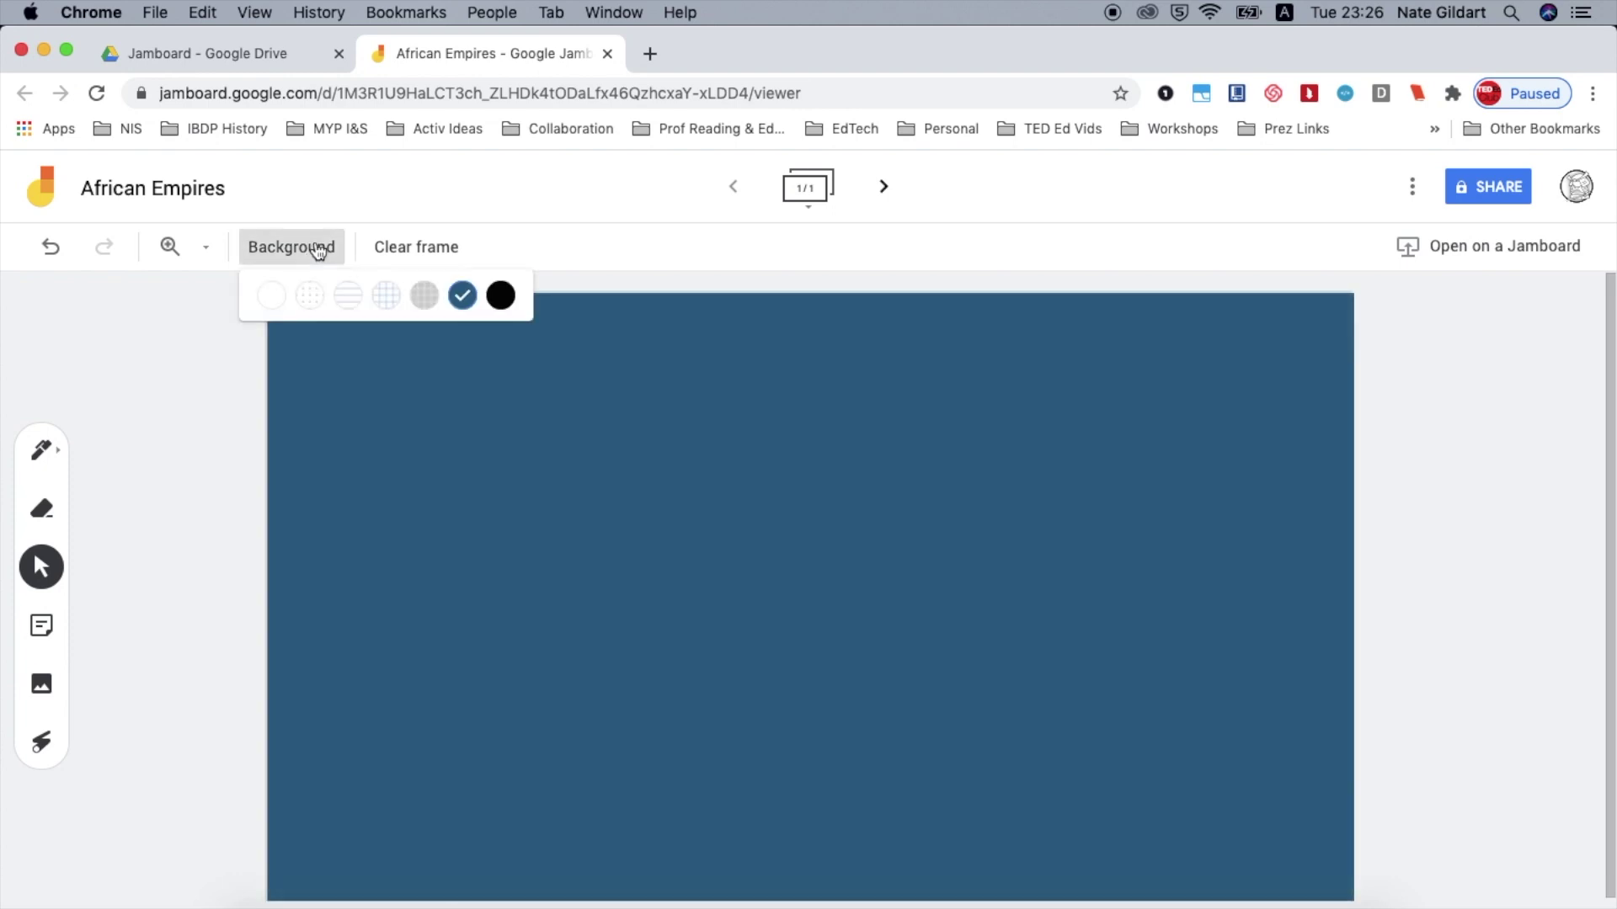
left_click(272, 297)
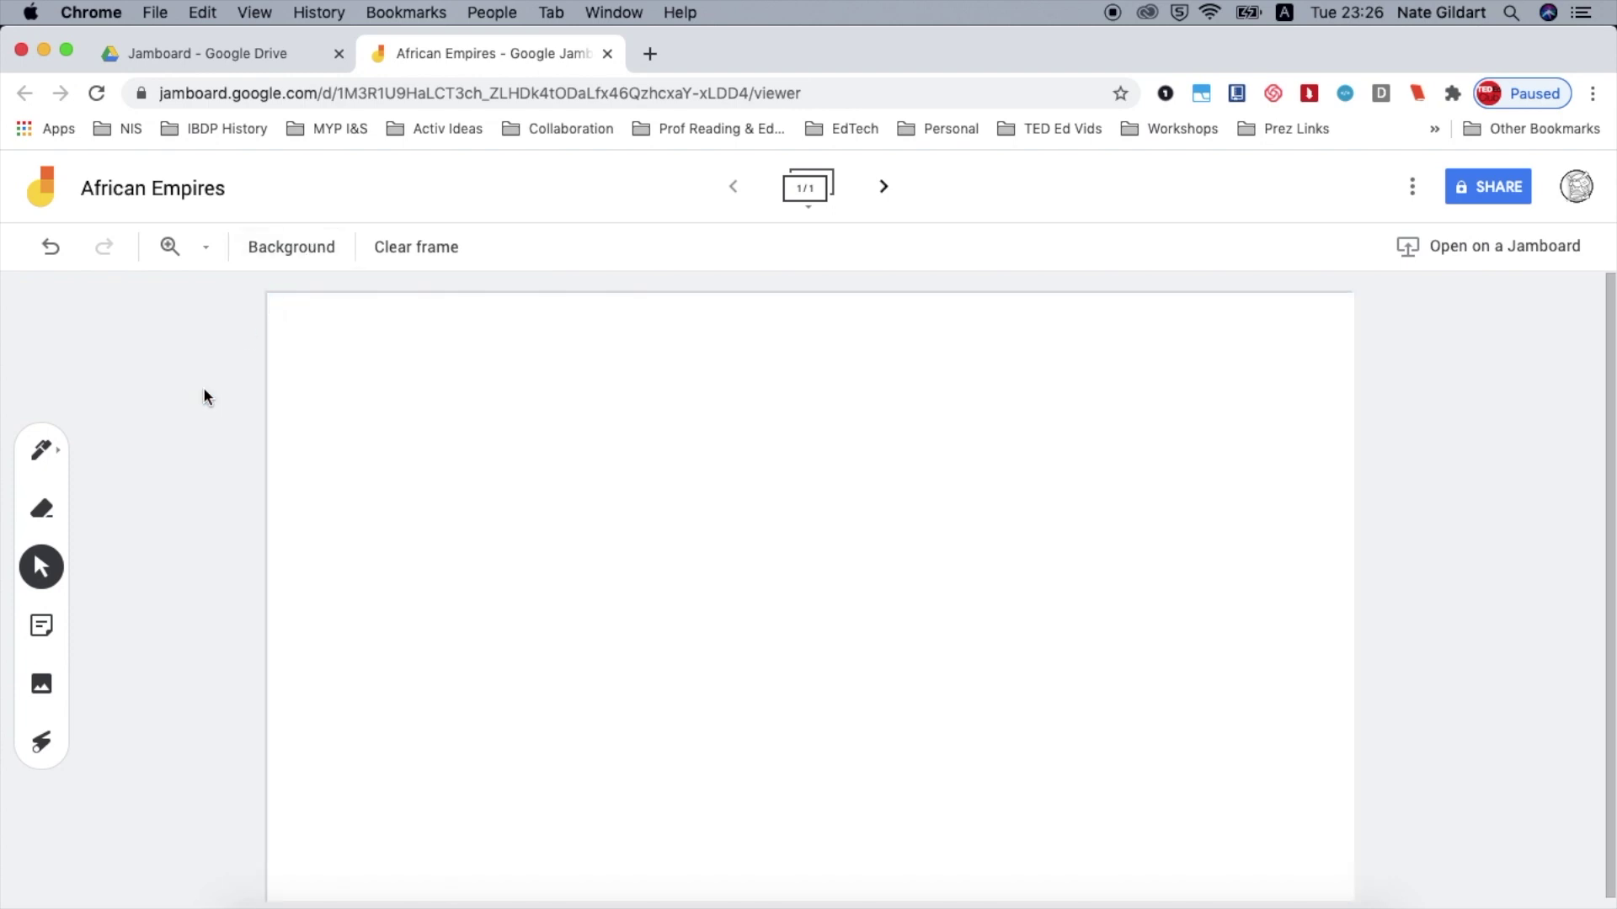
Add a green sticky note with the text 'Great Zimbabwe'.
scroll(64, 636, "up", 5)
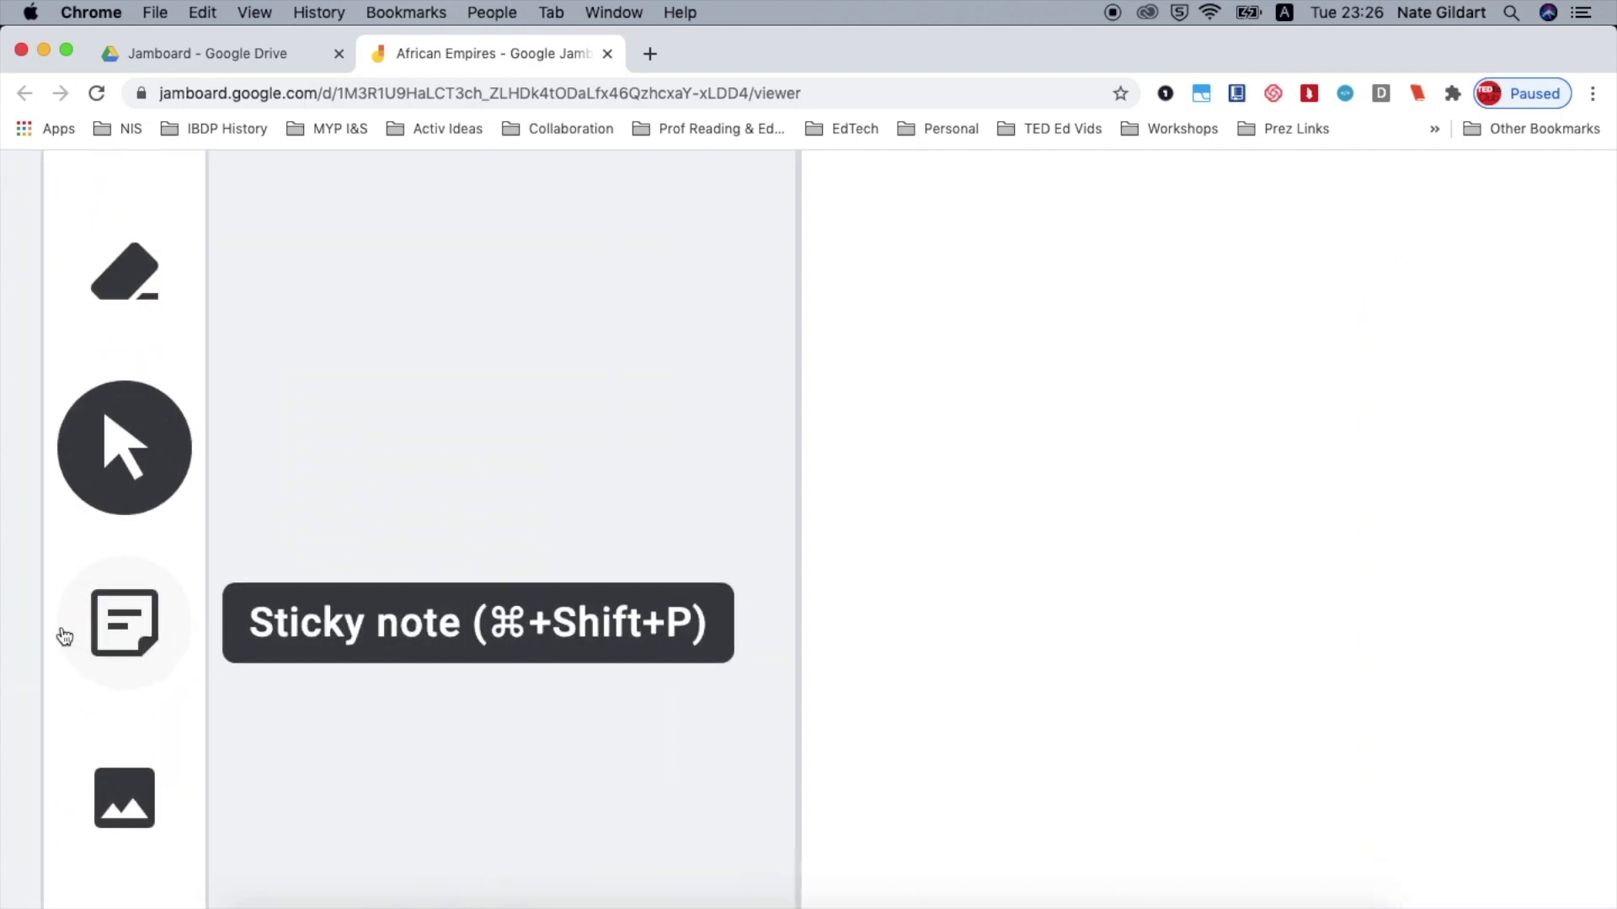
scroll(64, 636, "down", 5)
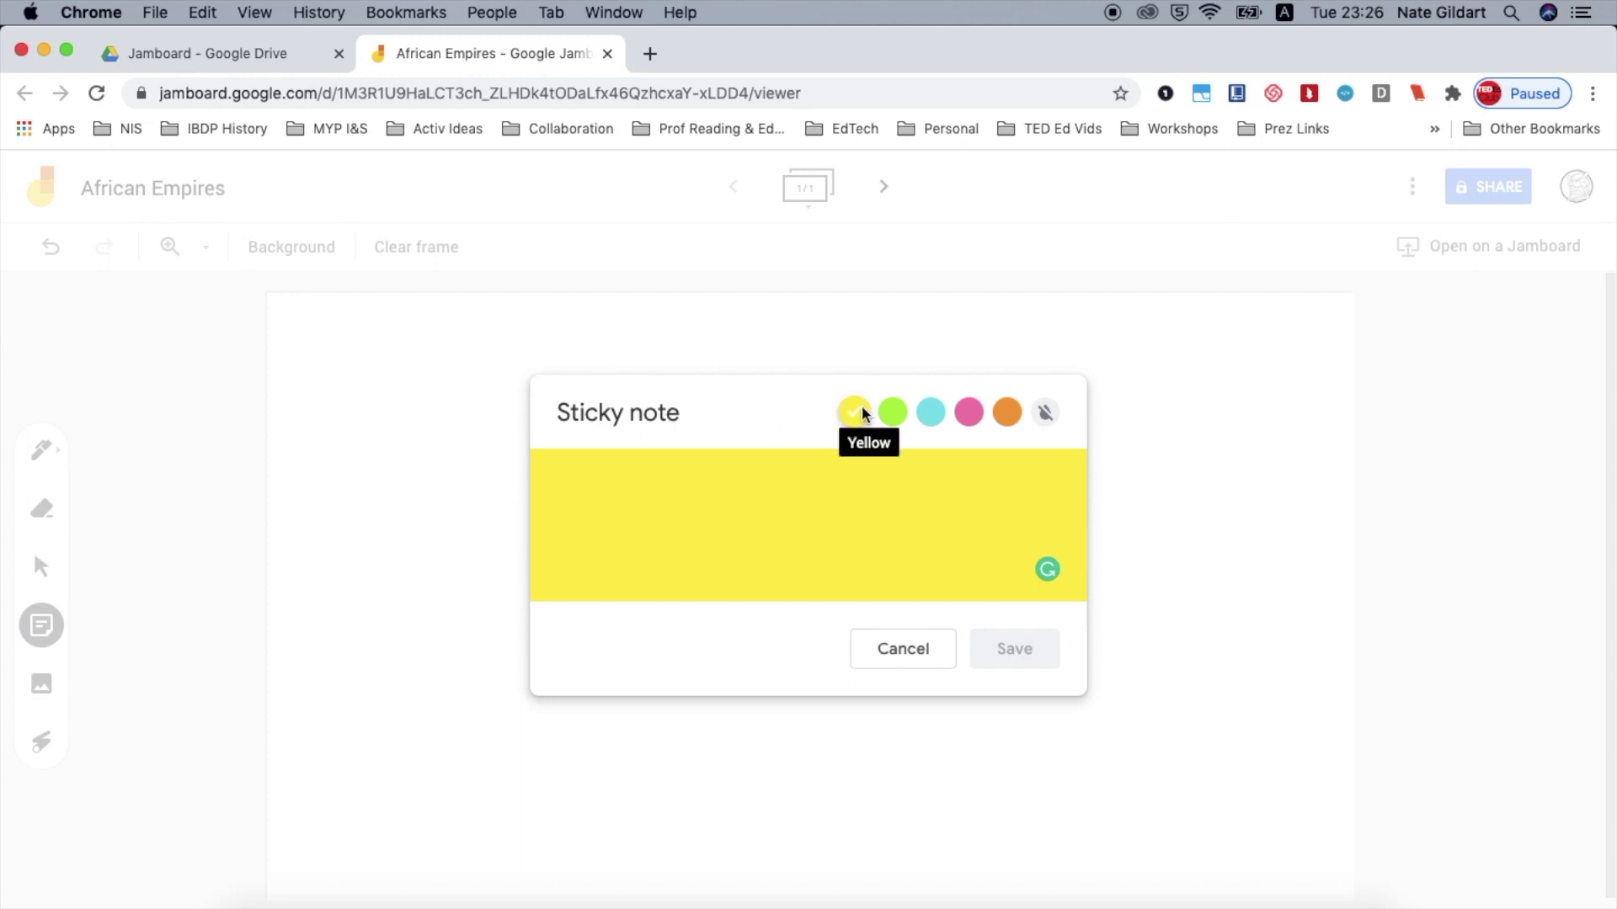
left_click(893, 413)
type("Great Zimbabwe")
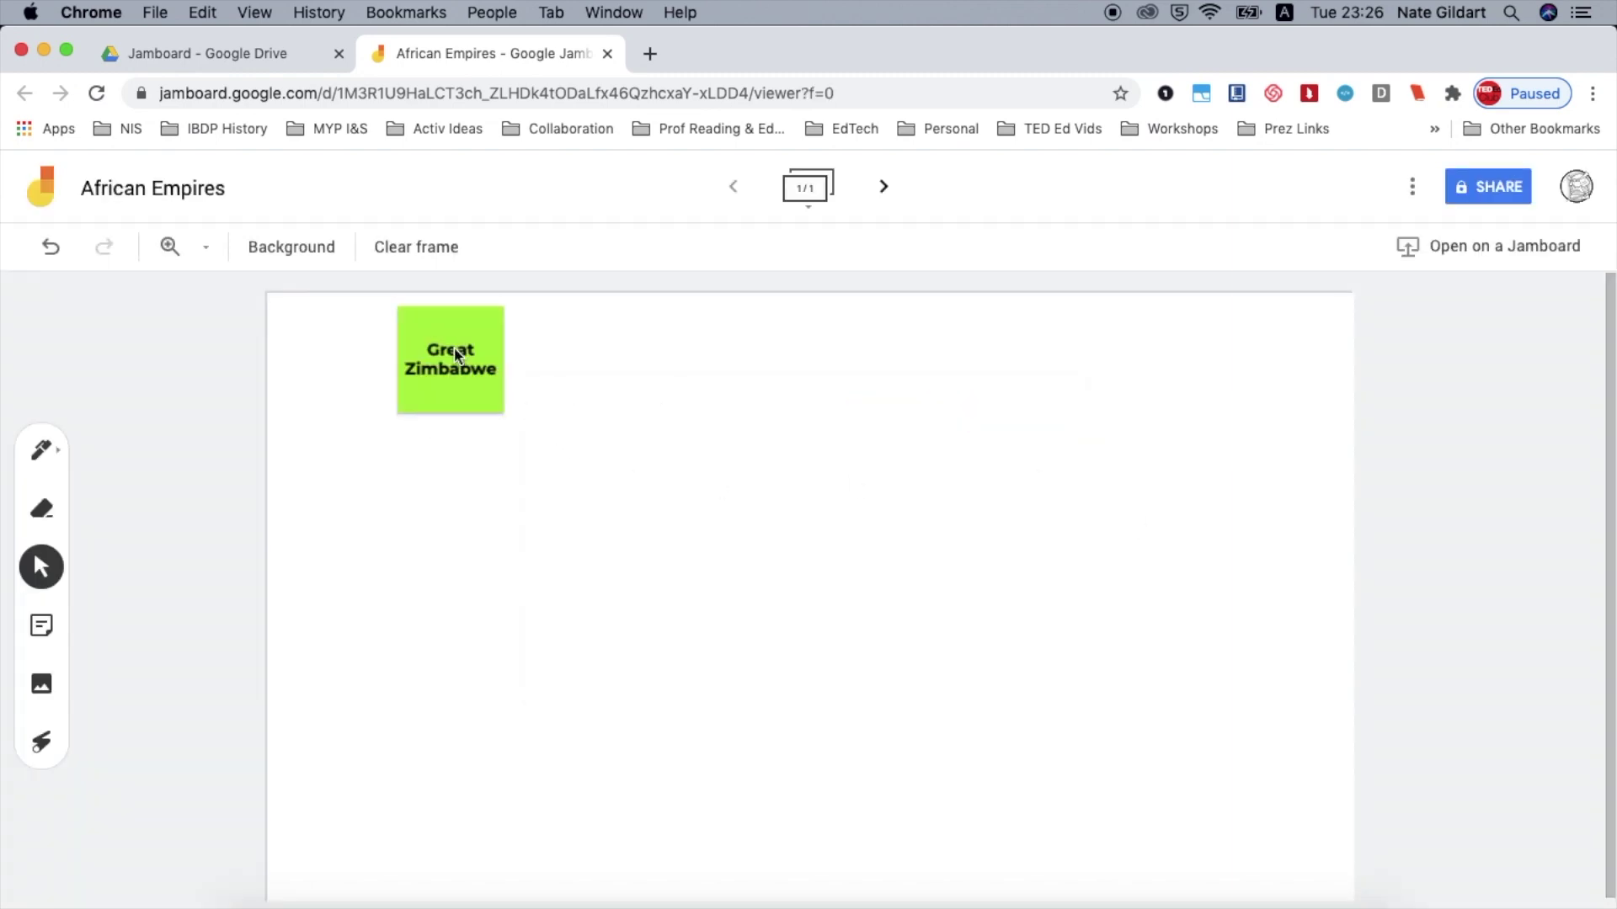
Move the Great Zimbabwe note to the bottom-left, enlarge it and tilt it about 22° counterclockwise.
left_click(456, 352)
left_click_drag(455, 351, 365, 769)
left_click_drag(413, 833, 531, 902)
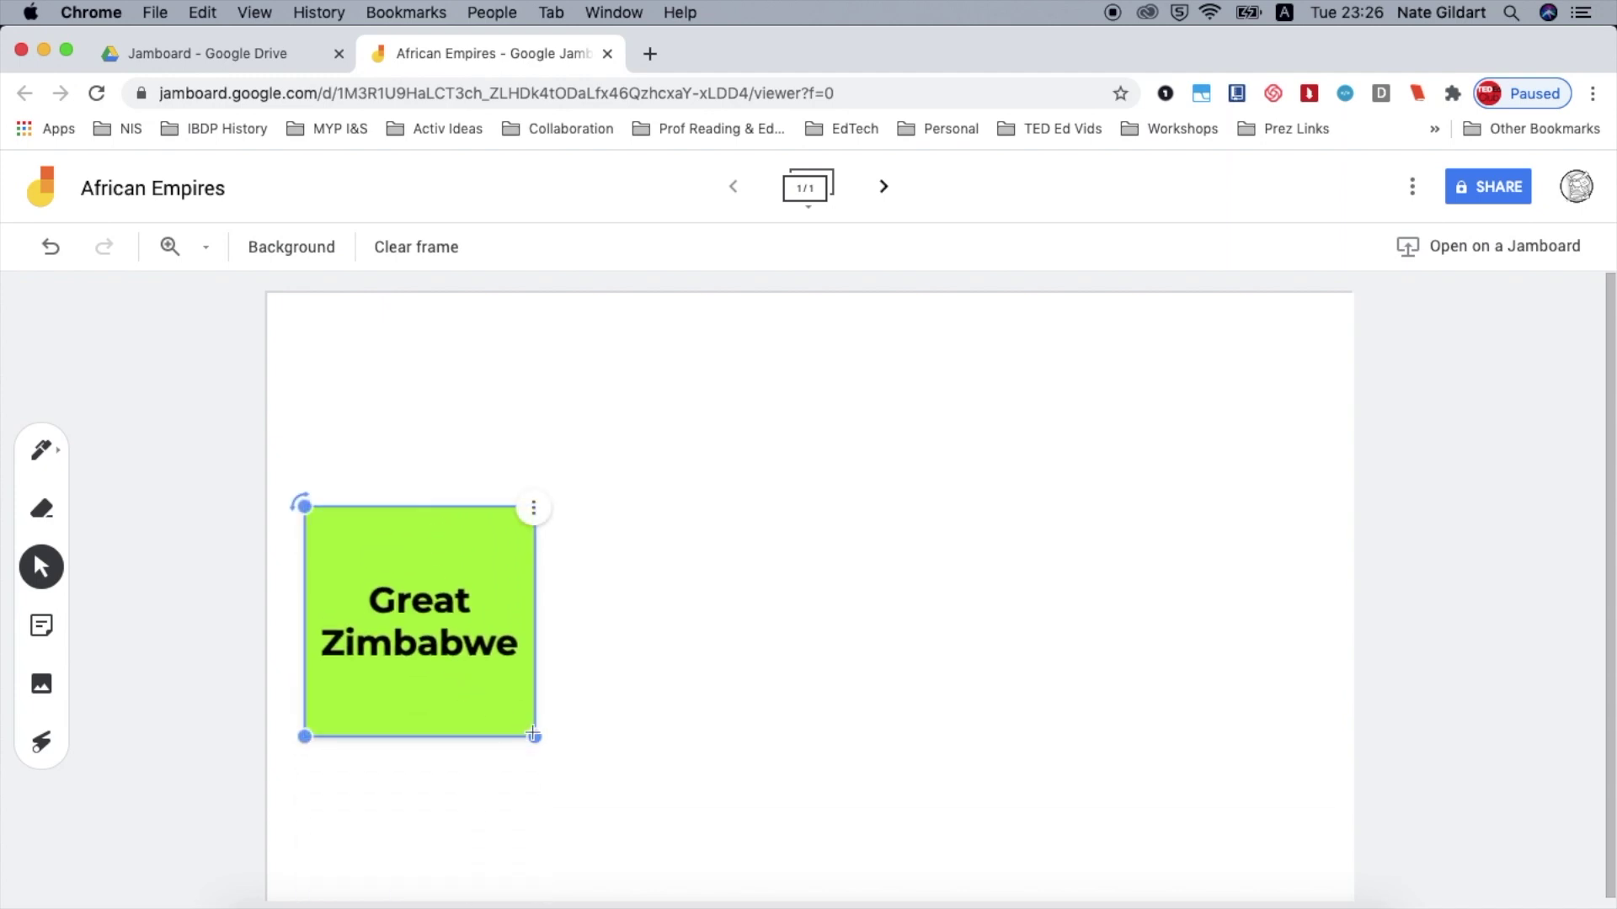
left_click_drag(536, 737, 620, 792)
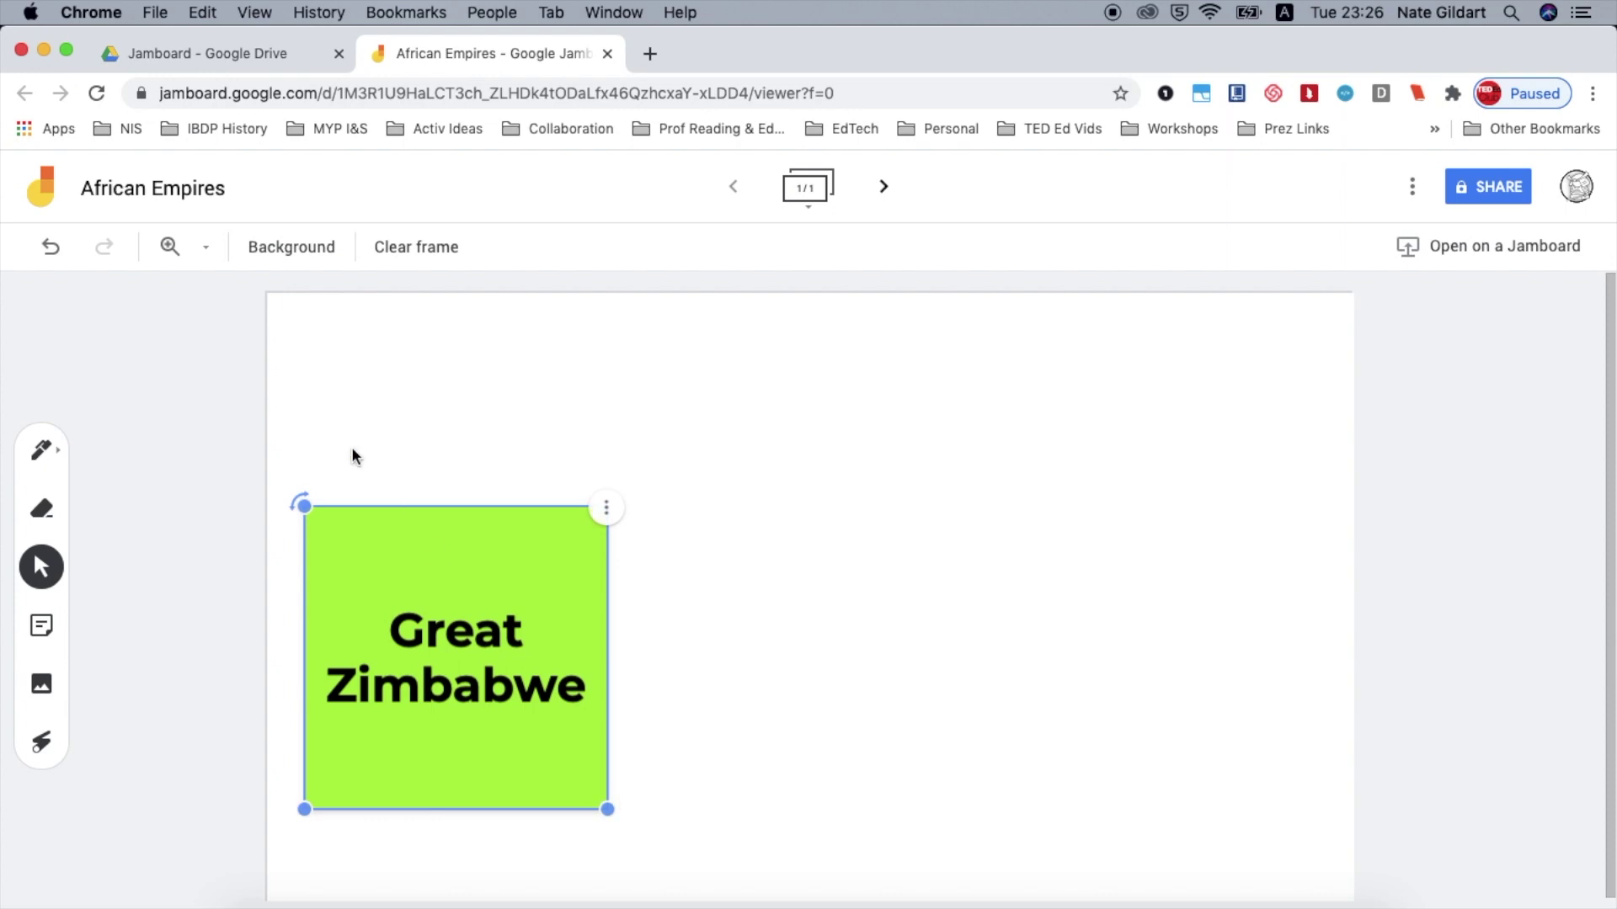
left_click_drag(304, 504, 269, 559)
left_click_drag(375, 602, 428, 621)
Check the note's extra options and editor, closing both without changes.
left_click(725, 518)
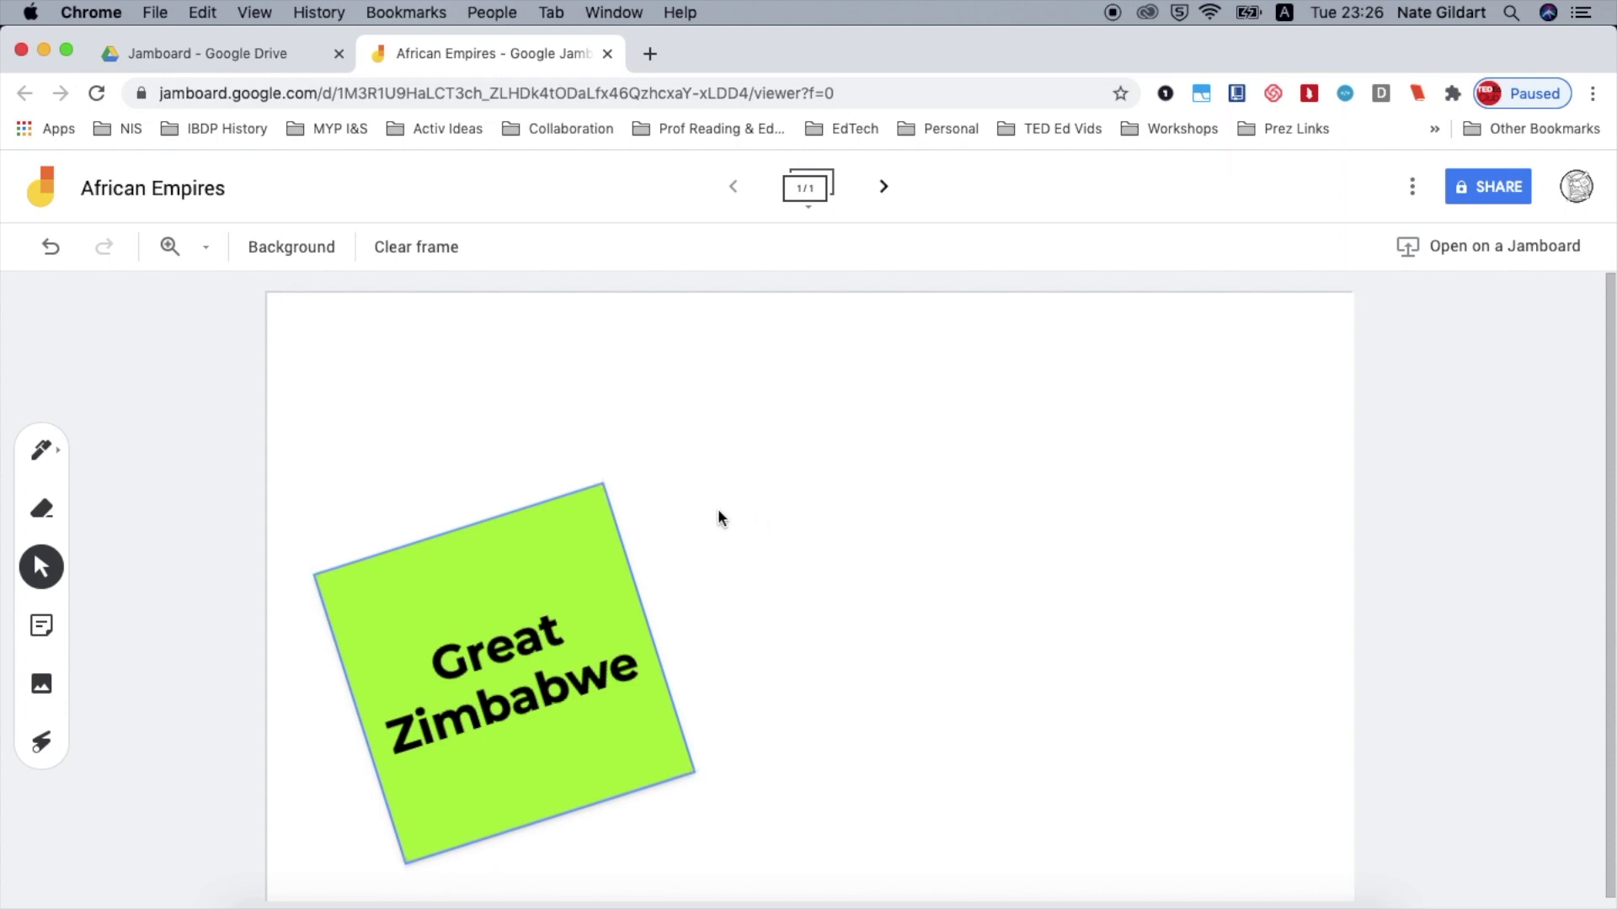
left_click(607, 506)
left_click(602, 487)
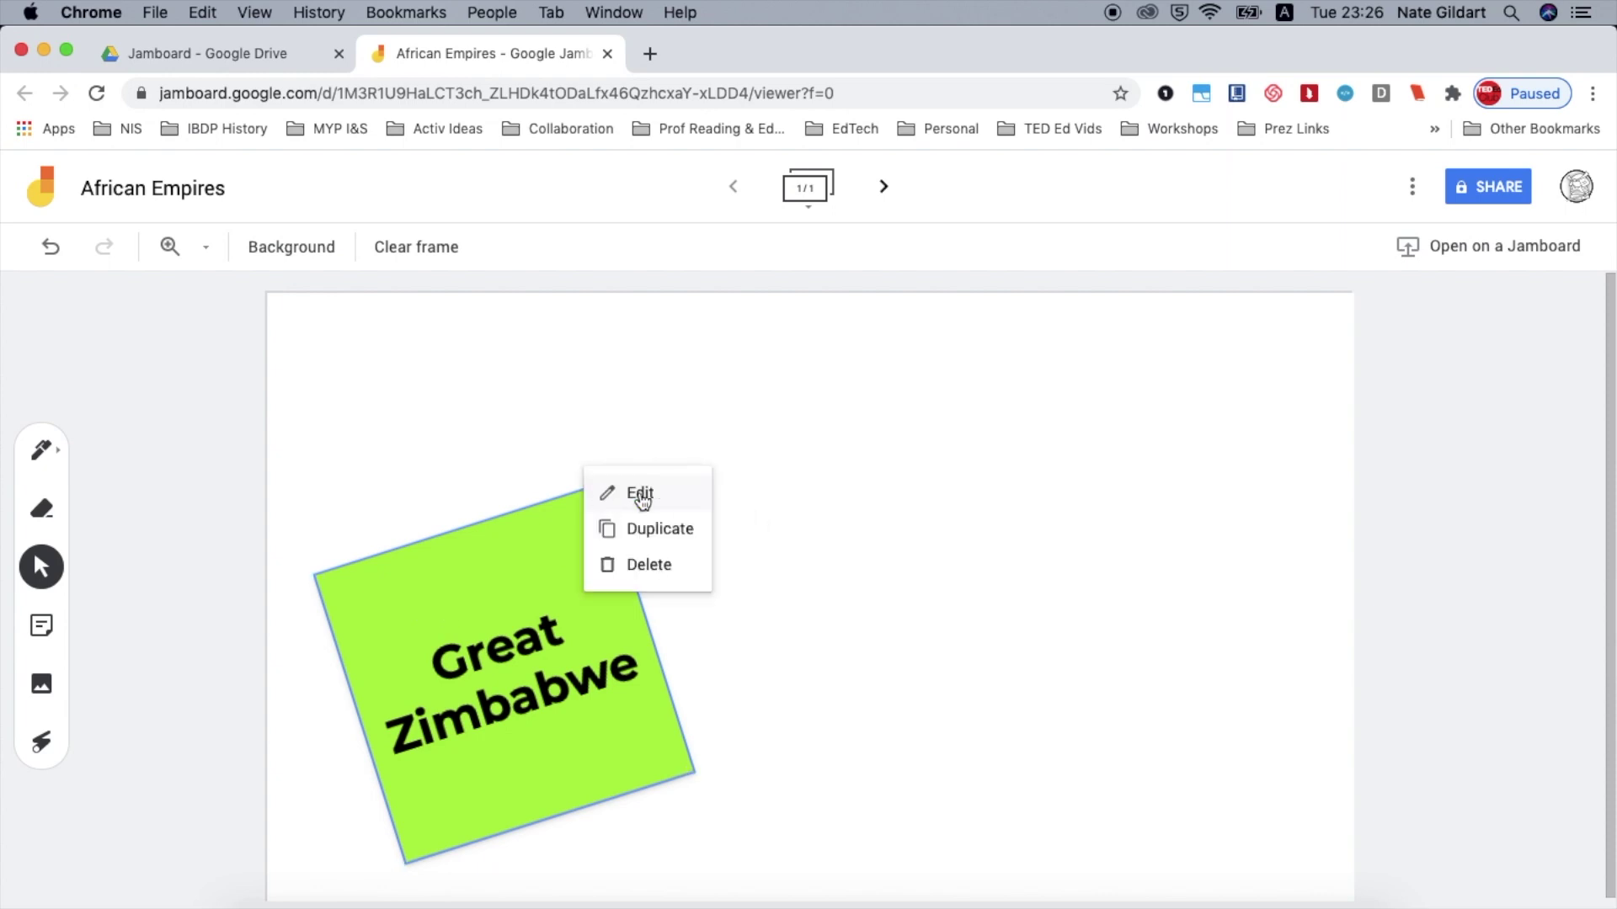
left_click(811, 582)
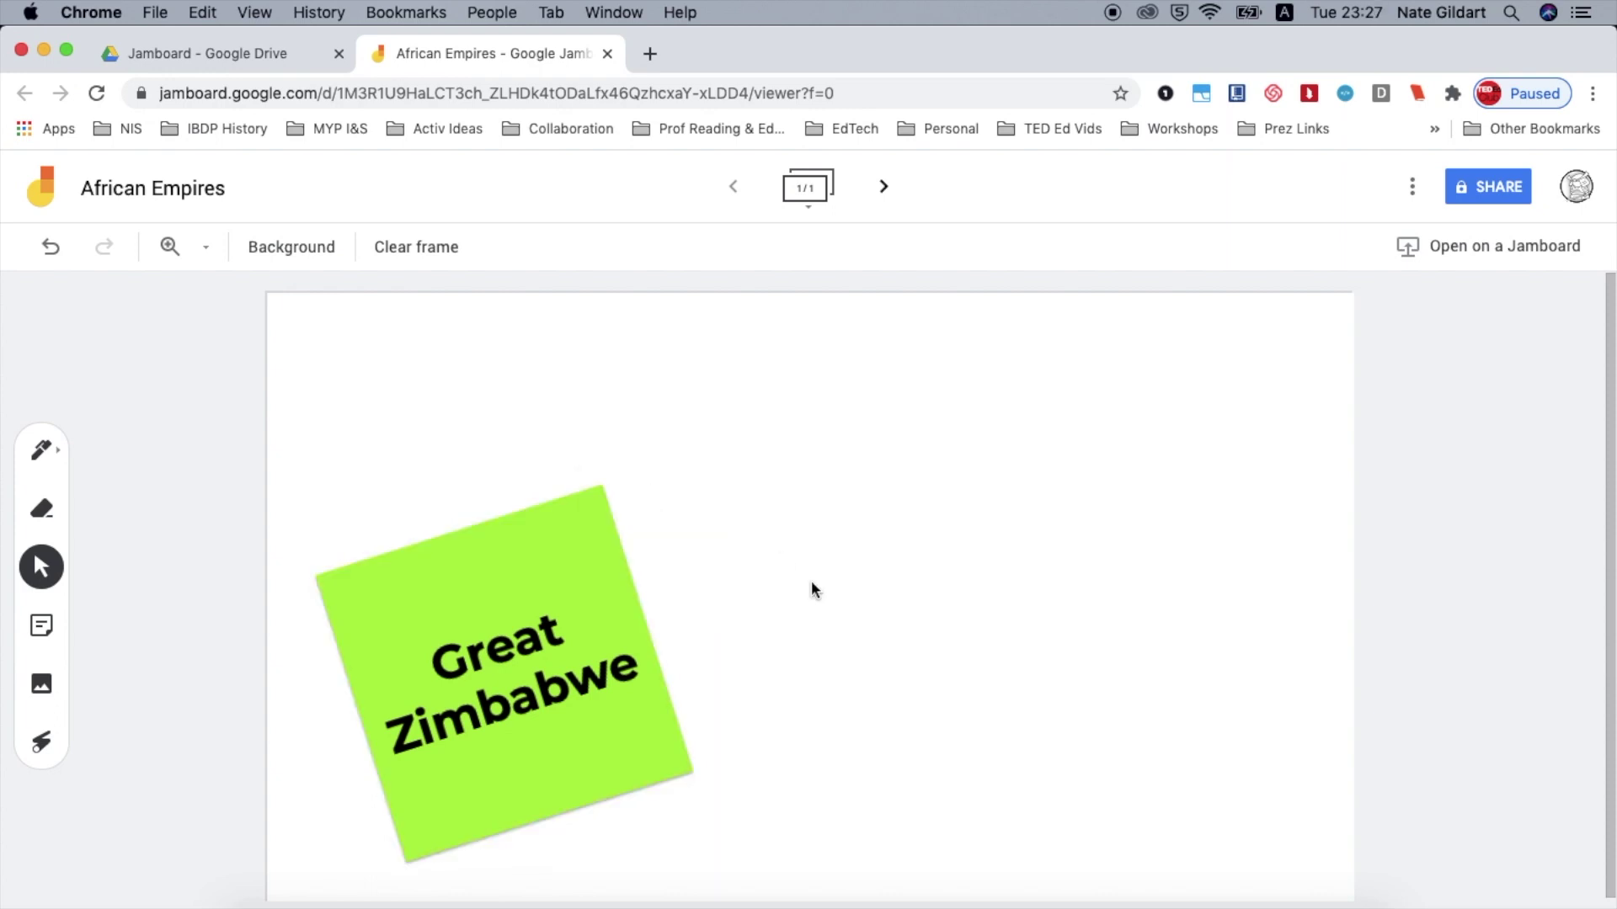
double_click(539, 674)
left_click(892, 643)
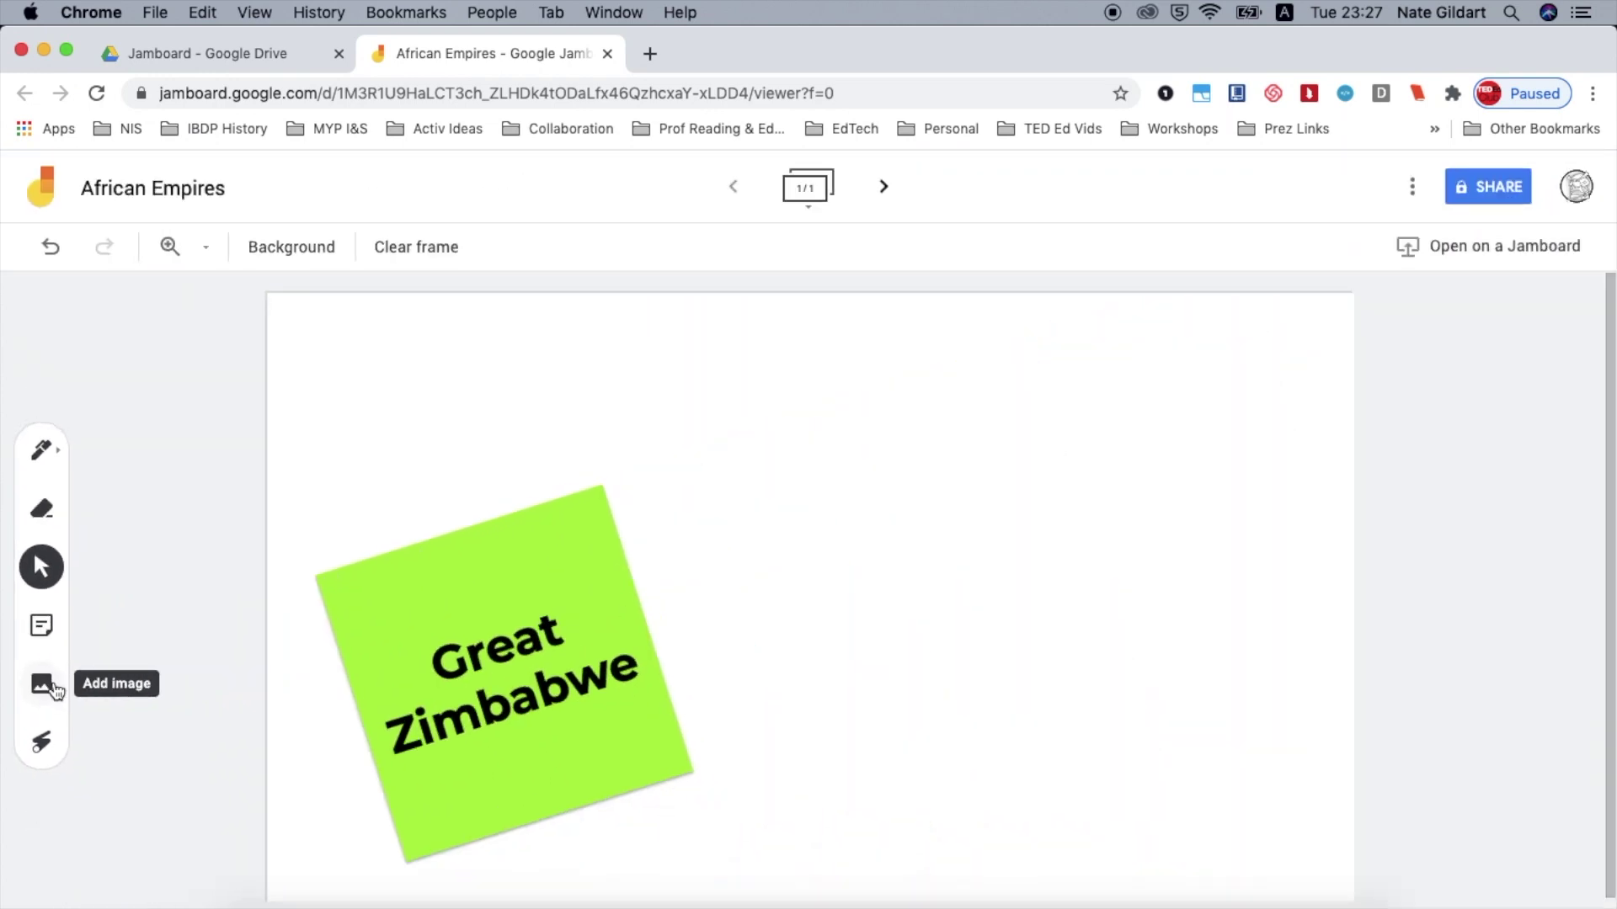
left_click(44, 684)
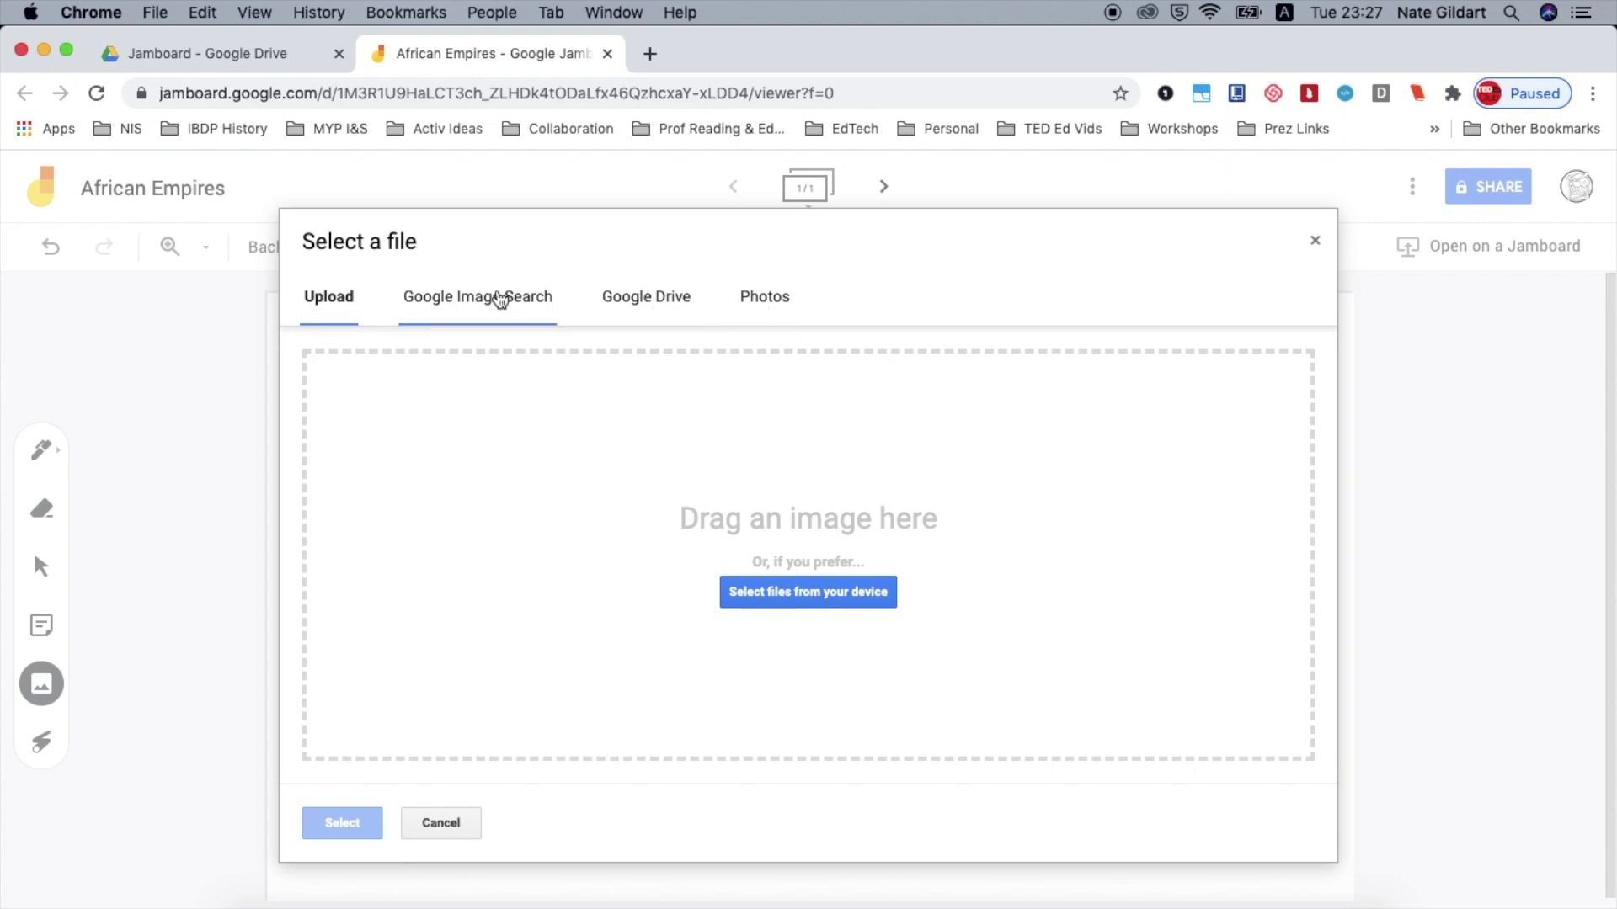
Insert a stone tower ruins photo found by a Google Image Search for Great Zimbabwe.
left_click(500, 298)
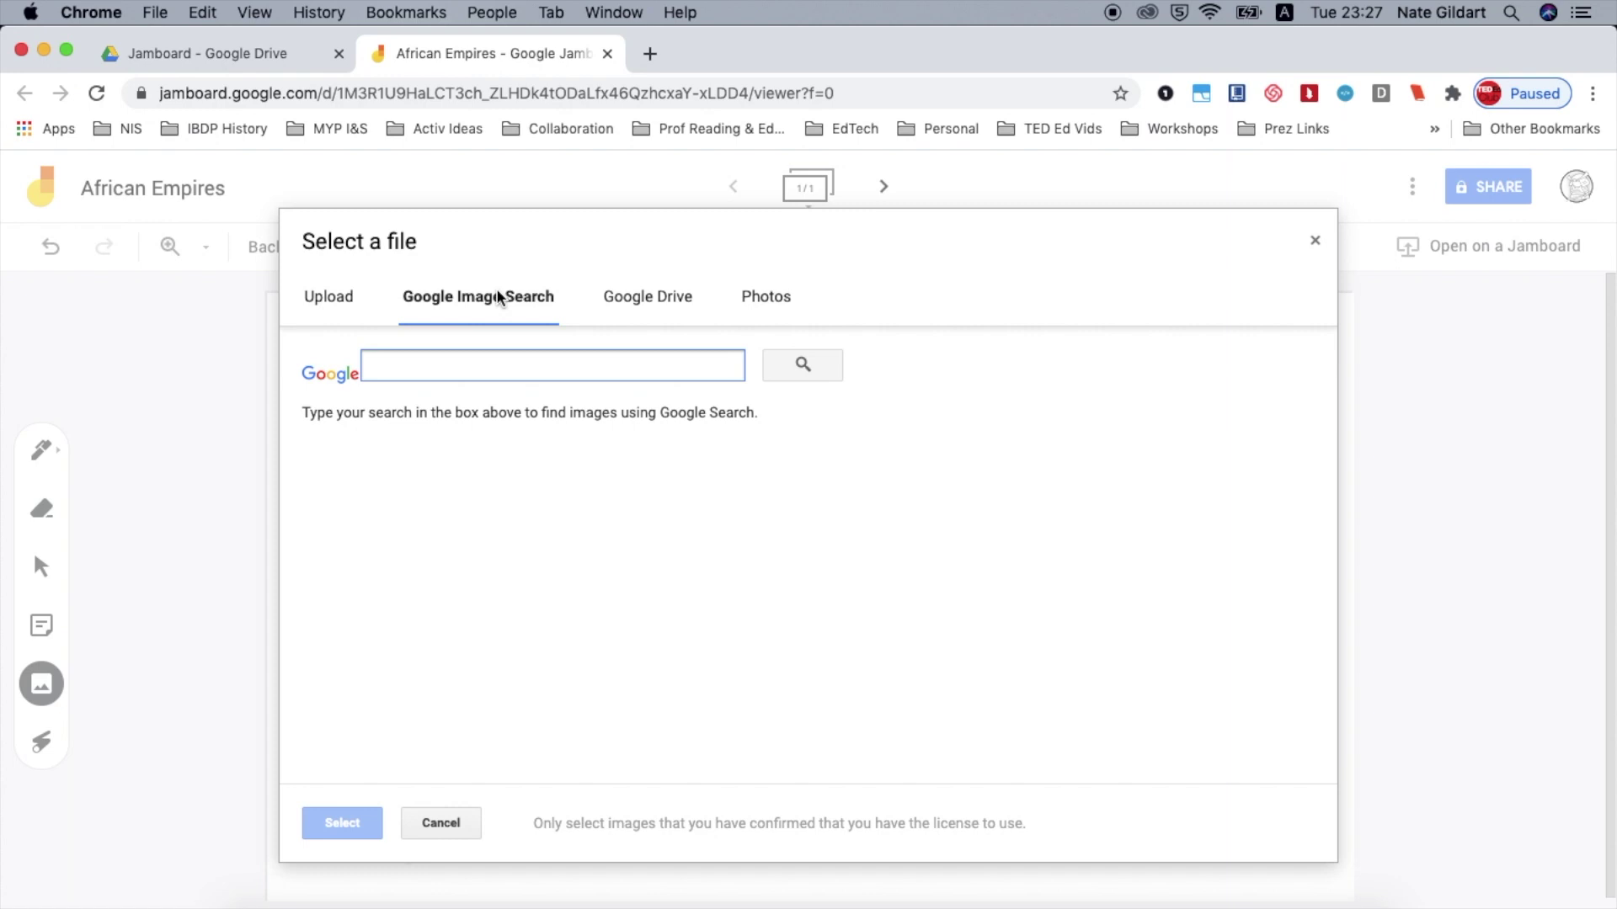
type("Great Zimbabwe")
left_click(782, 364)
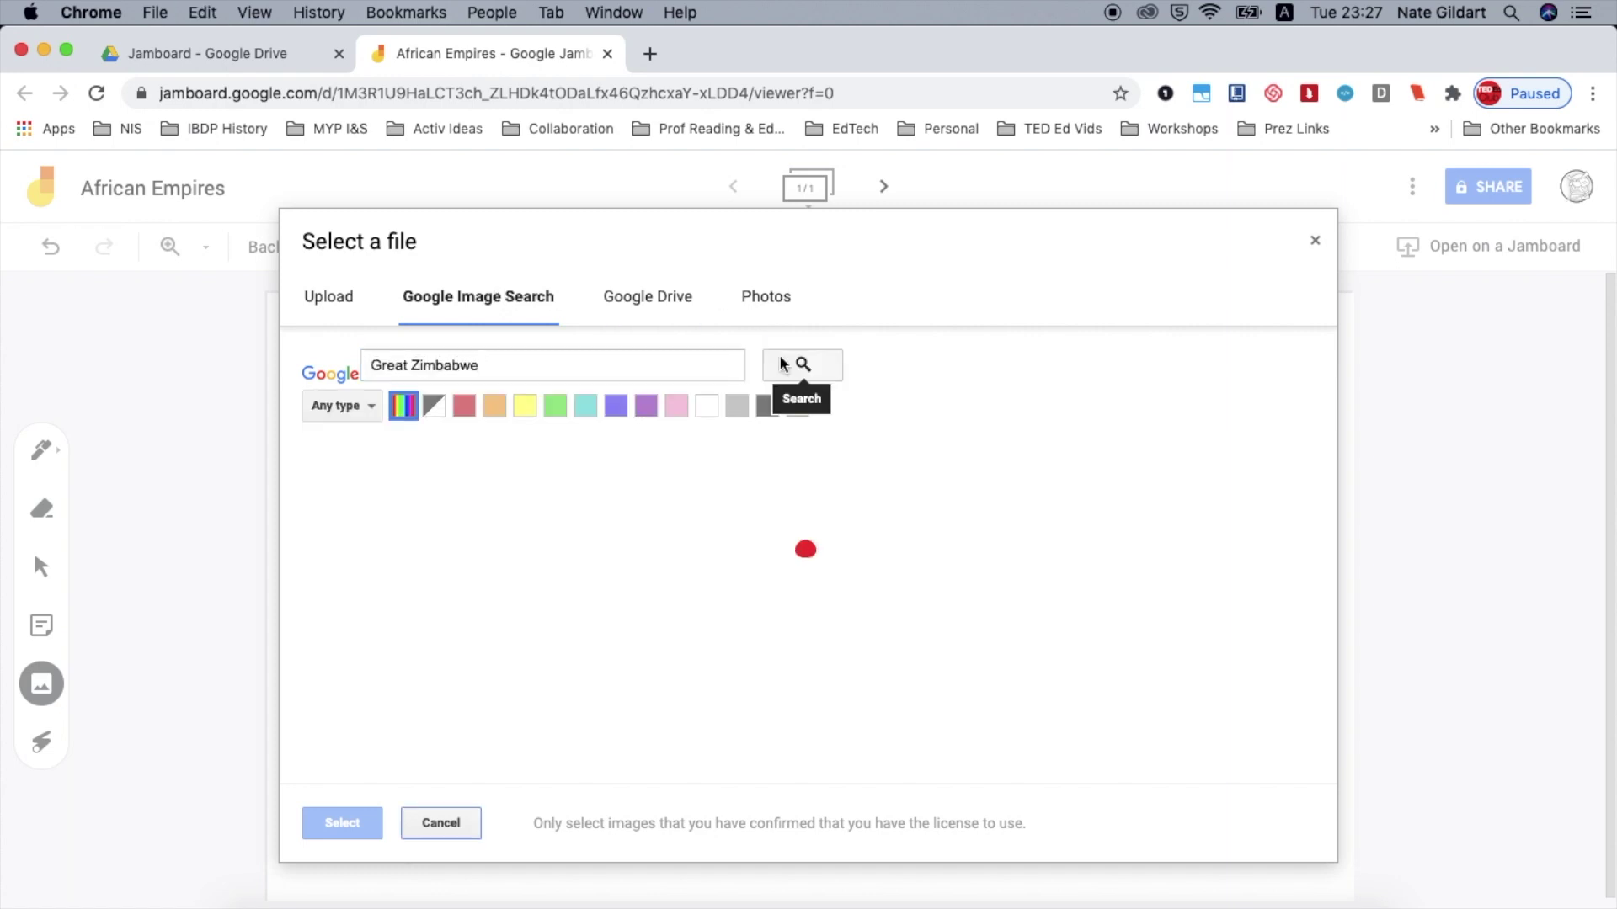
left_click(960, 558)
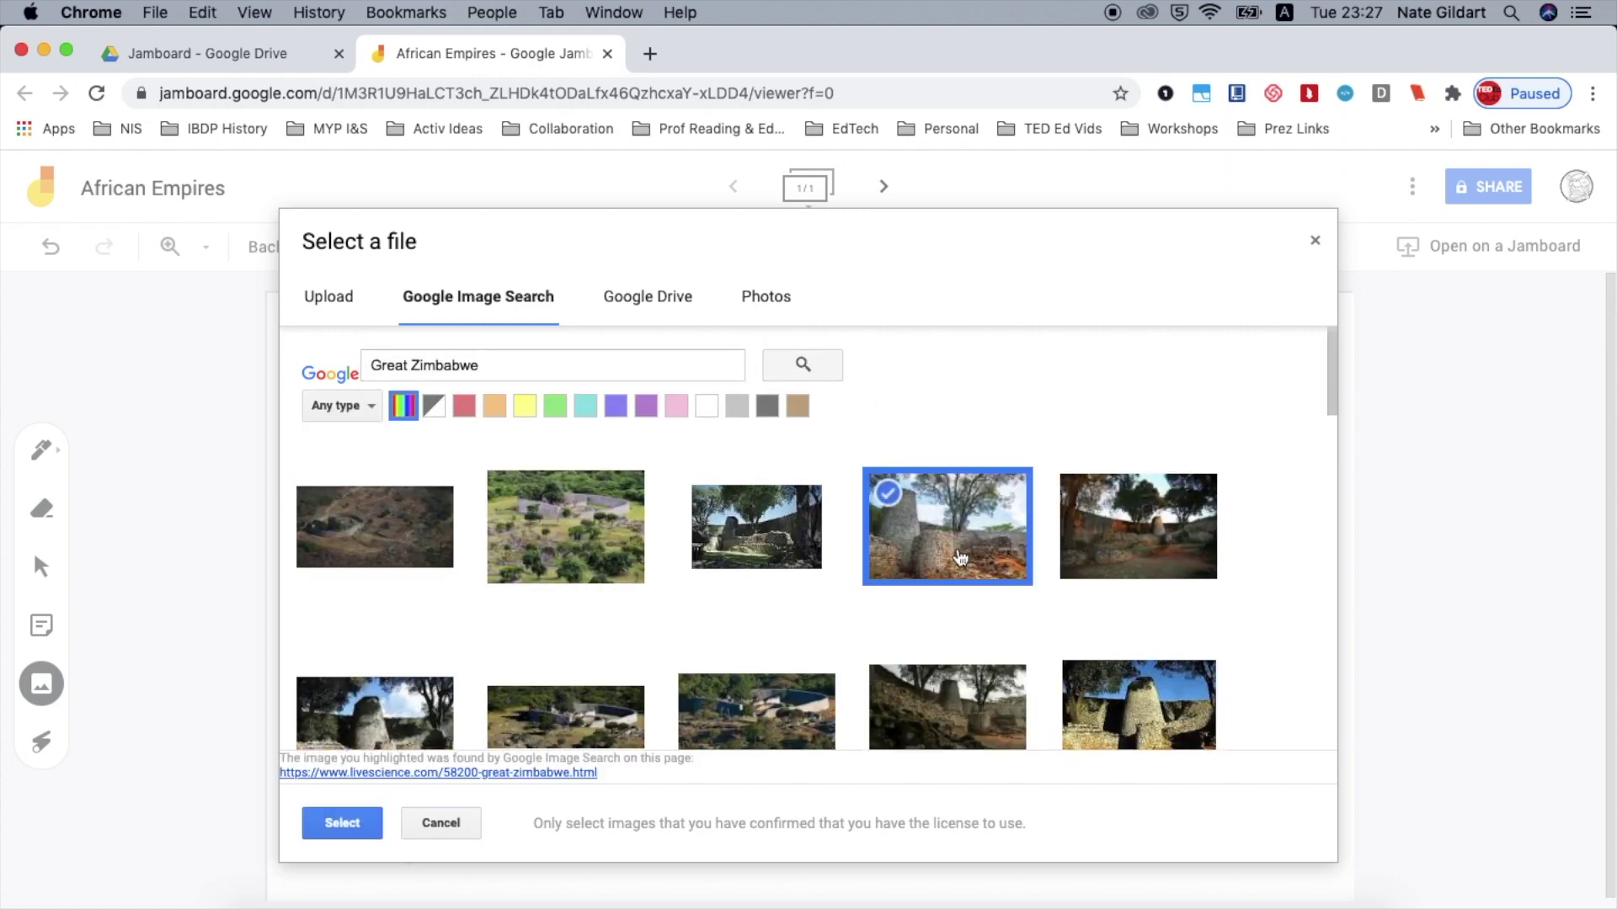
left_click(346, 824)
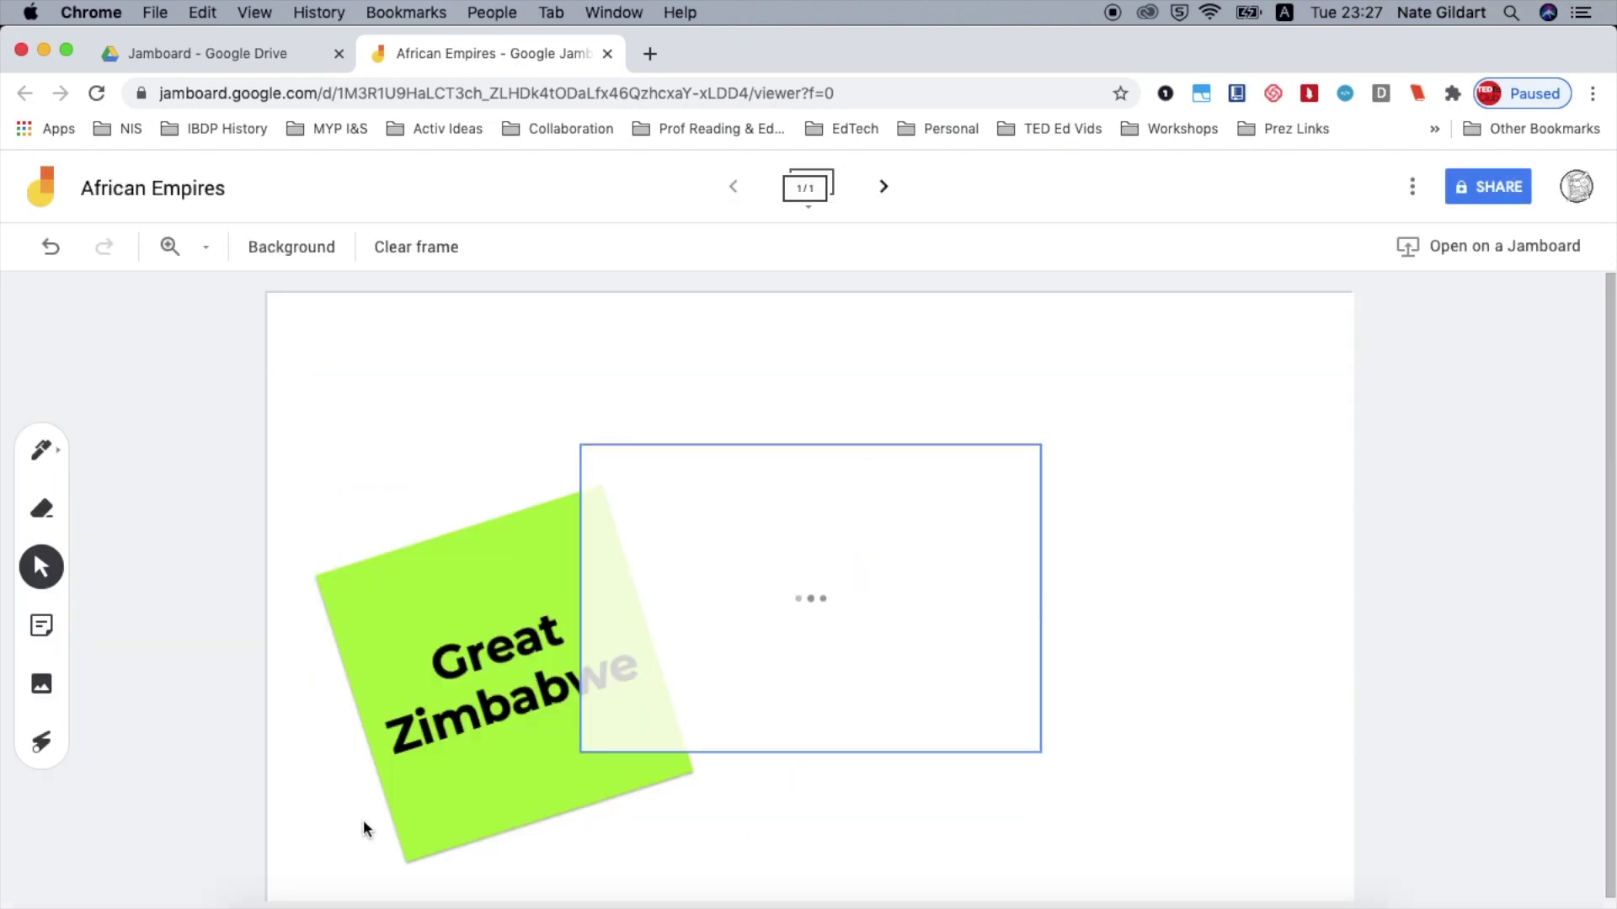
Move the photo to the frame's upper right and enlarge it.
left_click(916, 566)
left_click_drag(916, 567, 1205, 440)
left_click_drag(873, 625, 726, 720)
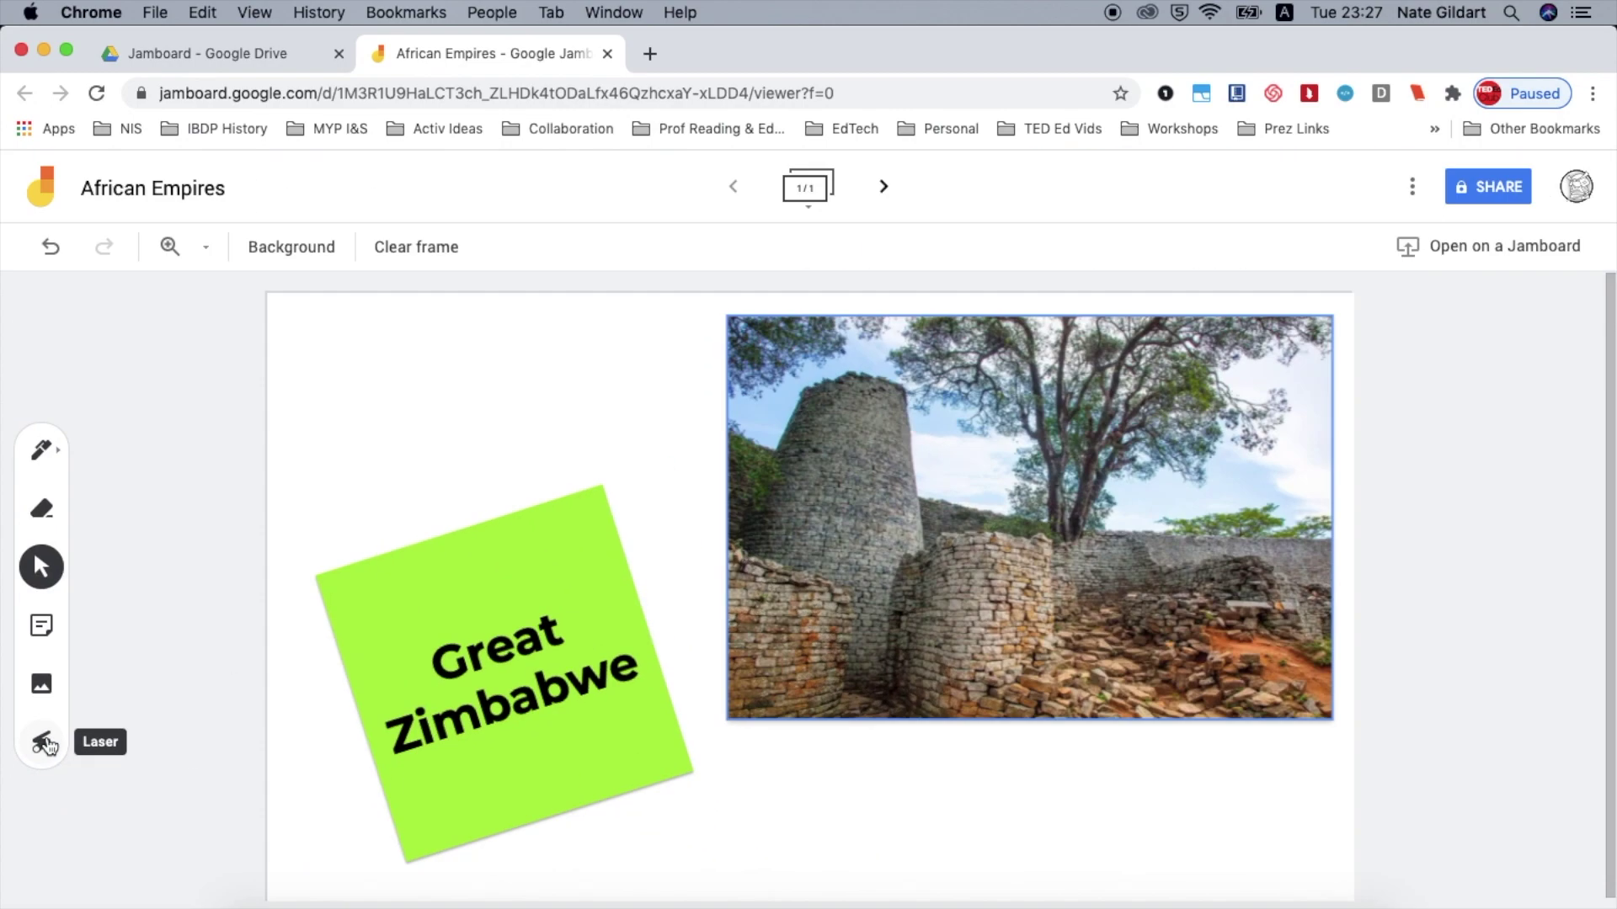
left_click(46, 745)
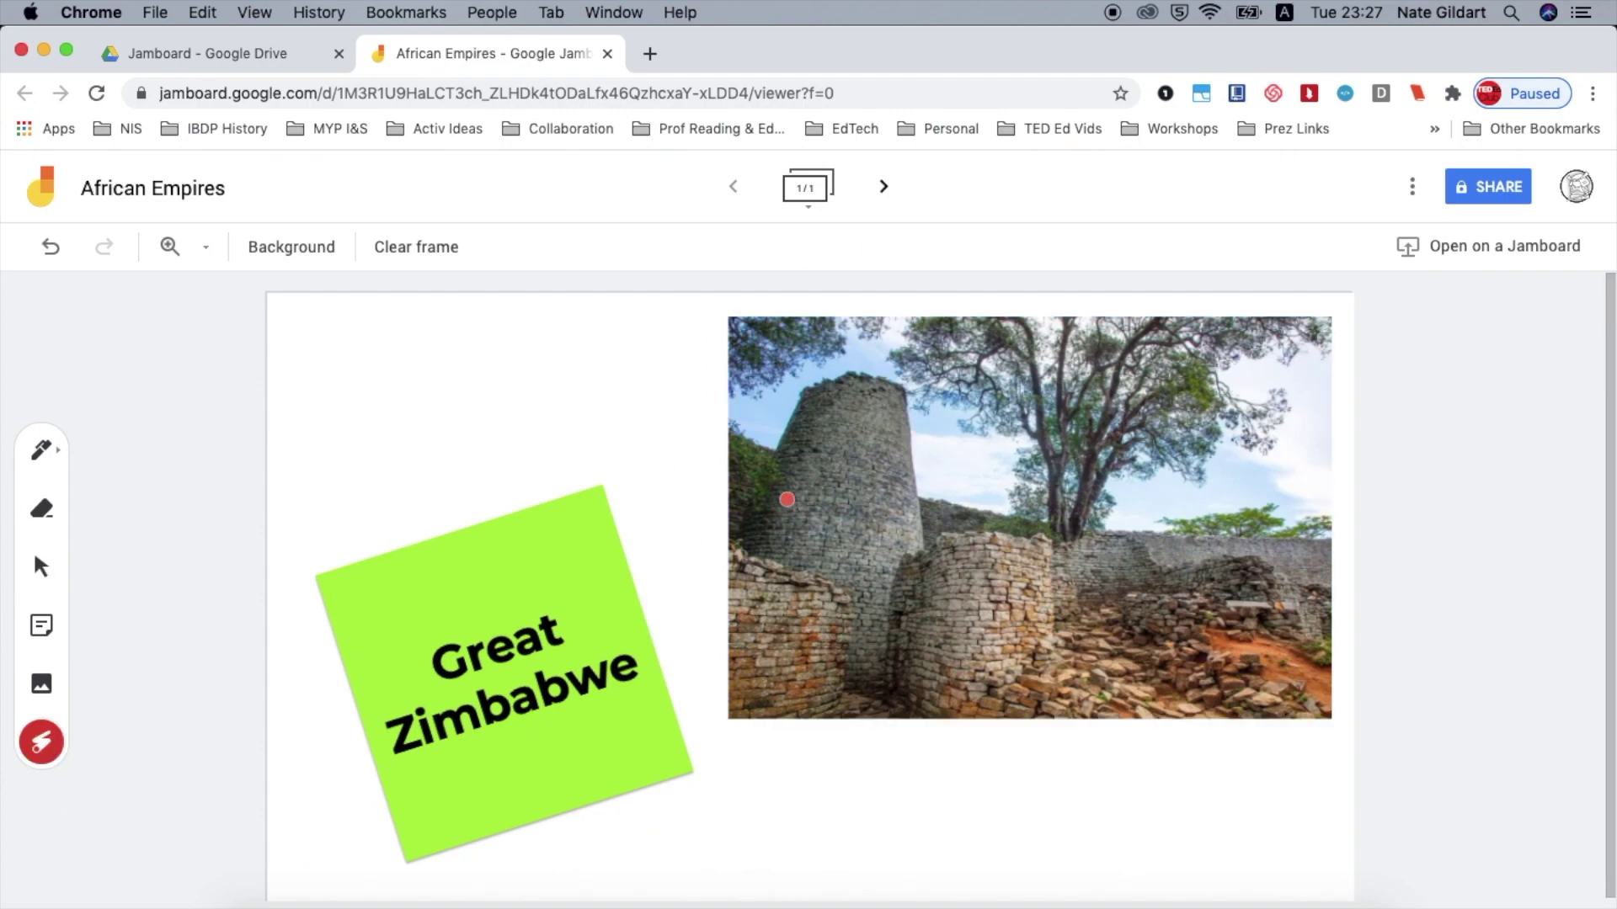
mouse_move(887, 362)
left_mouse_down()
mouse_move(716, 446)
mouse_move(972, 370)
mouse_move(893, 369)
mouse_move(905, 506)
mouse_move(964, 736)
mouse_move(1120, 556)
mouse_move(902, 520)
left_mouse_up()
mouse_move(1136, 532)
left_mouse_down()
mouse_move(1319, 608)
mouse_move(1116, 525)
left_mouse_up()
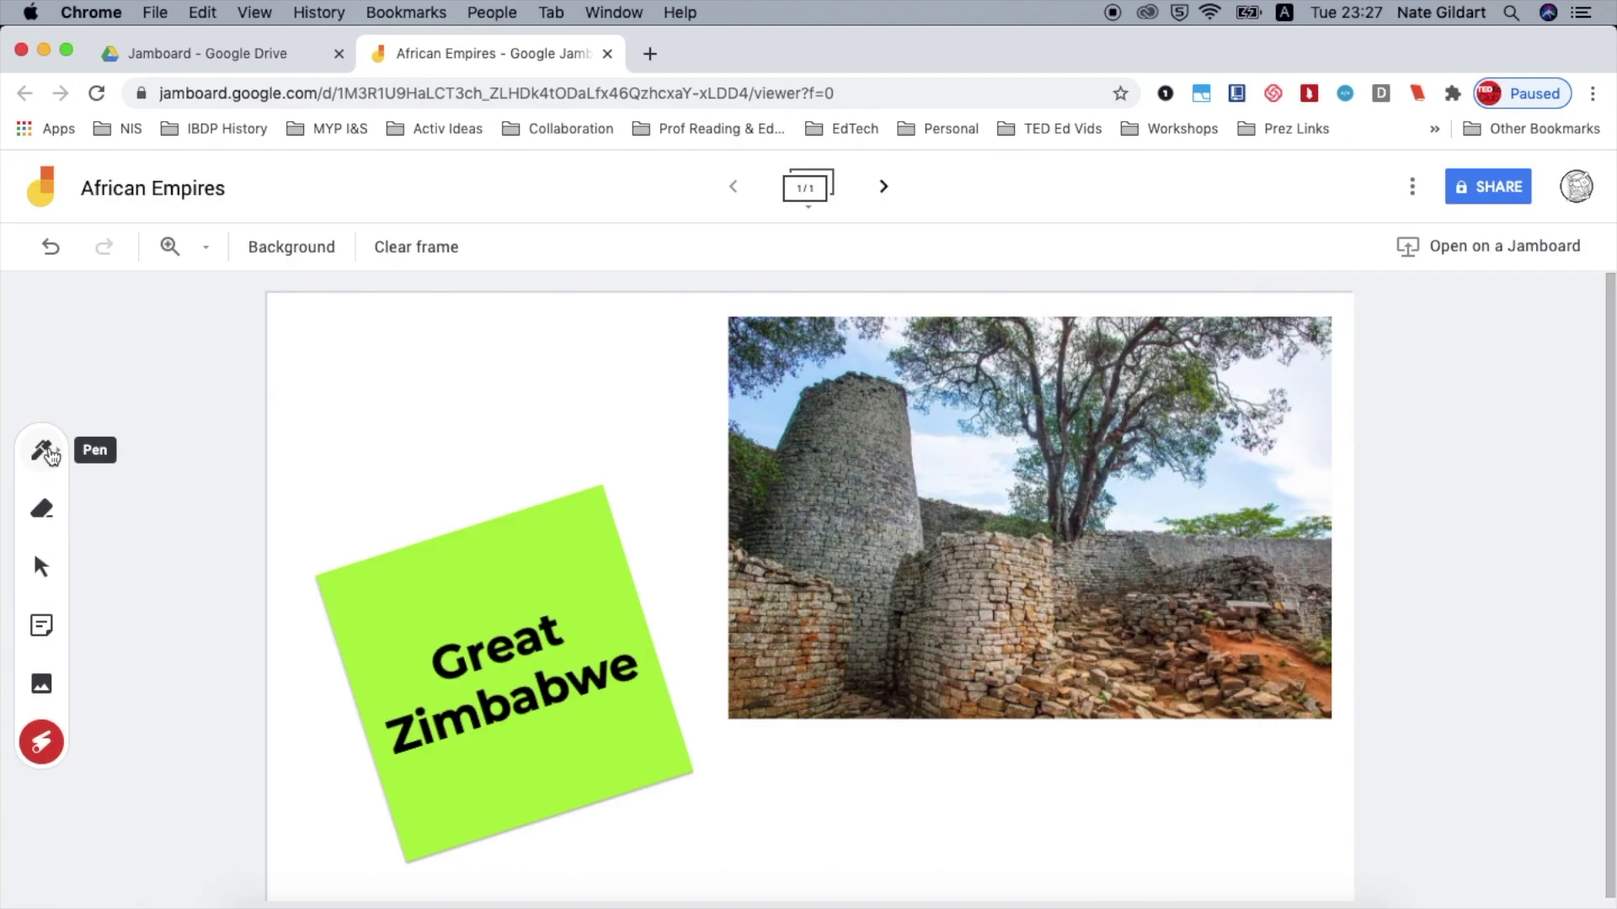
Set the pen to a yellow-orange highlighter.
left_click(47, 452)
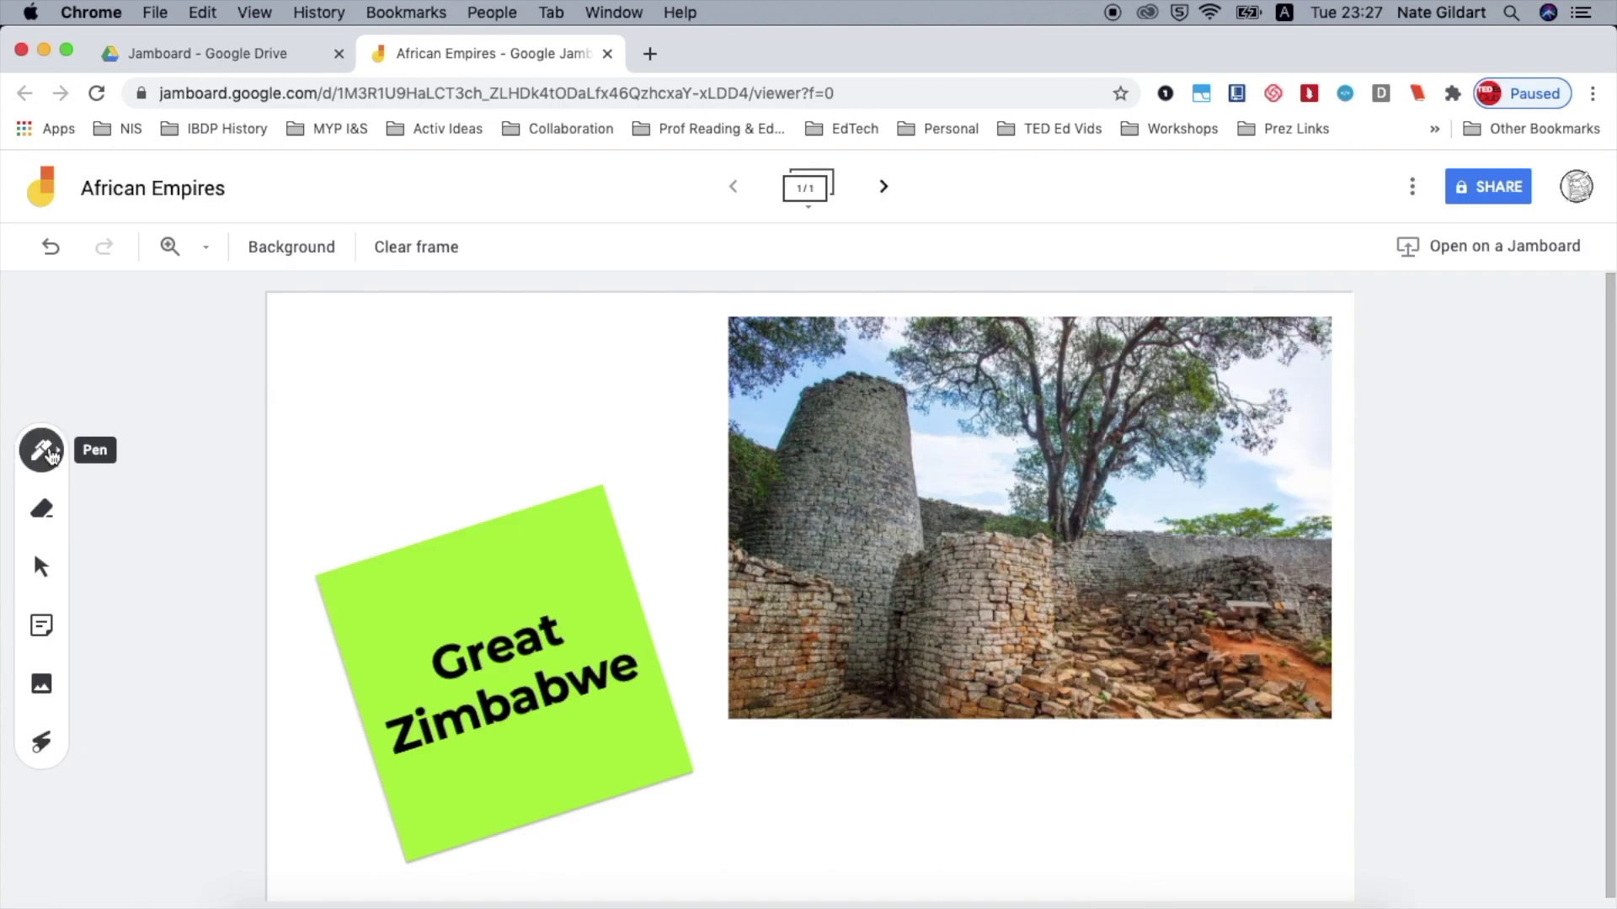
left_click(47, 452)
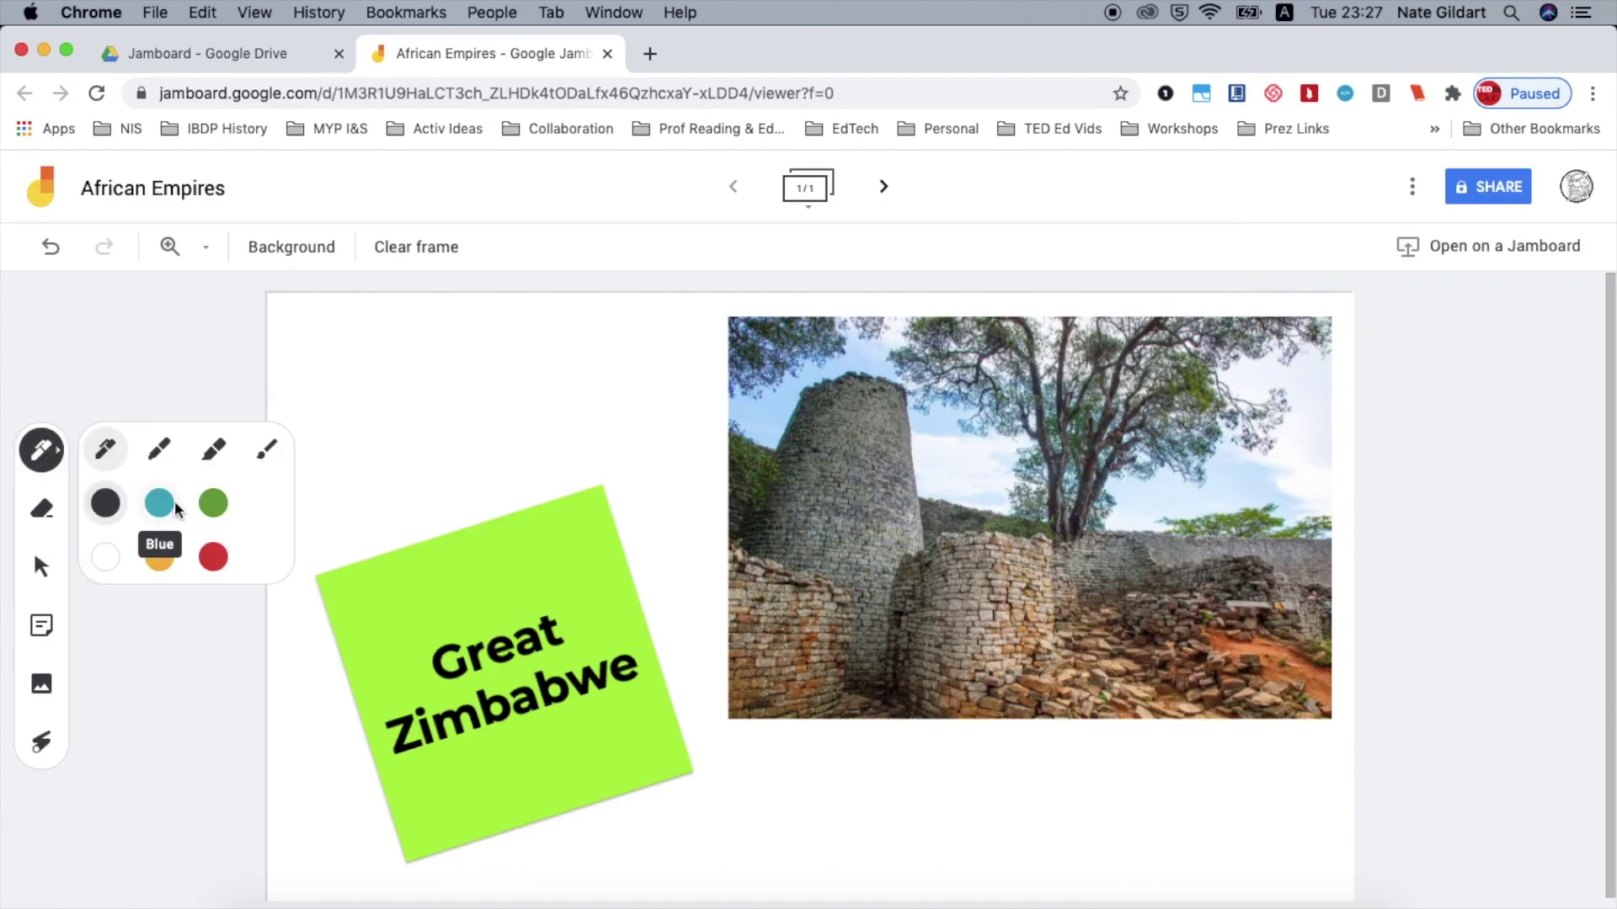
left_click(162, 561)
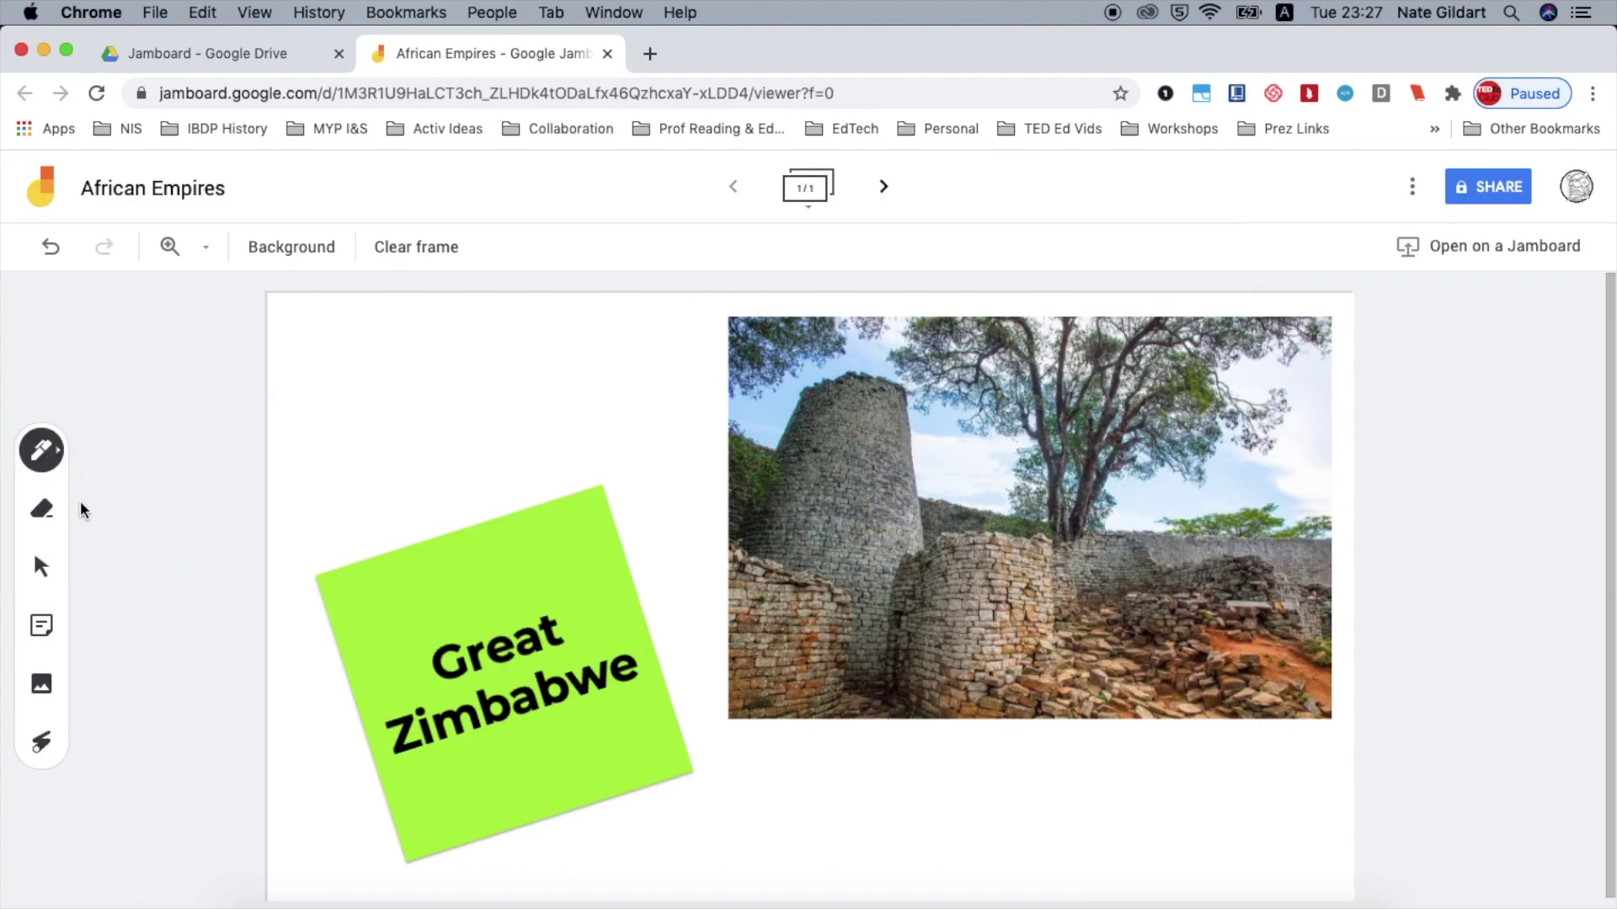
left_click(41, 450)
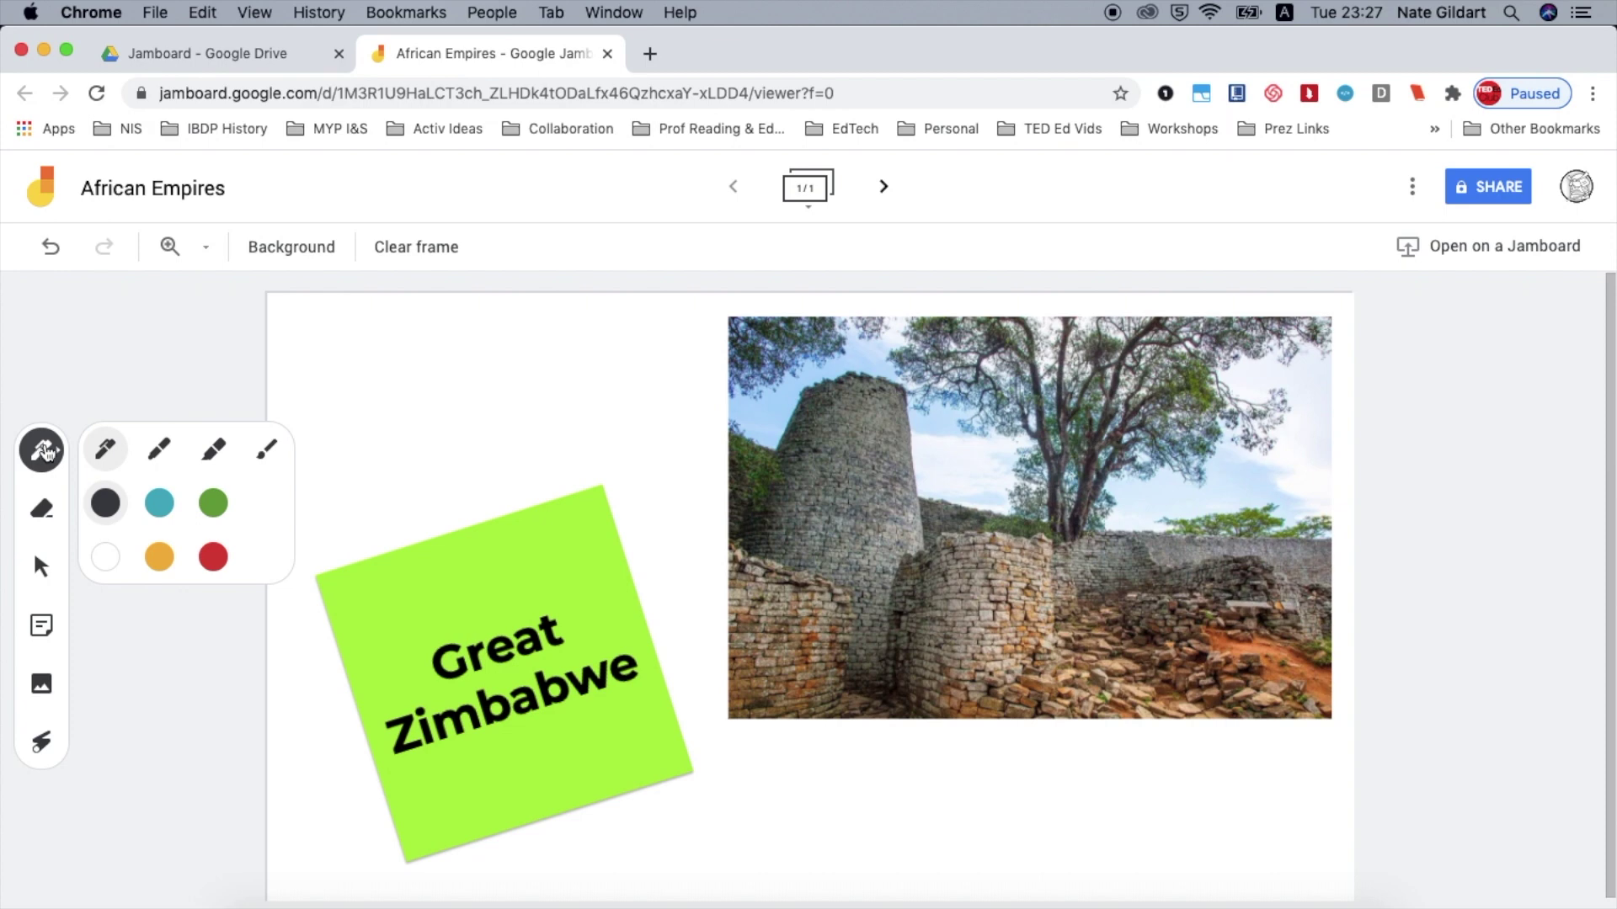
left_click(158, 558)
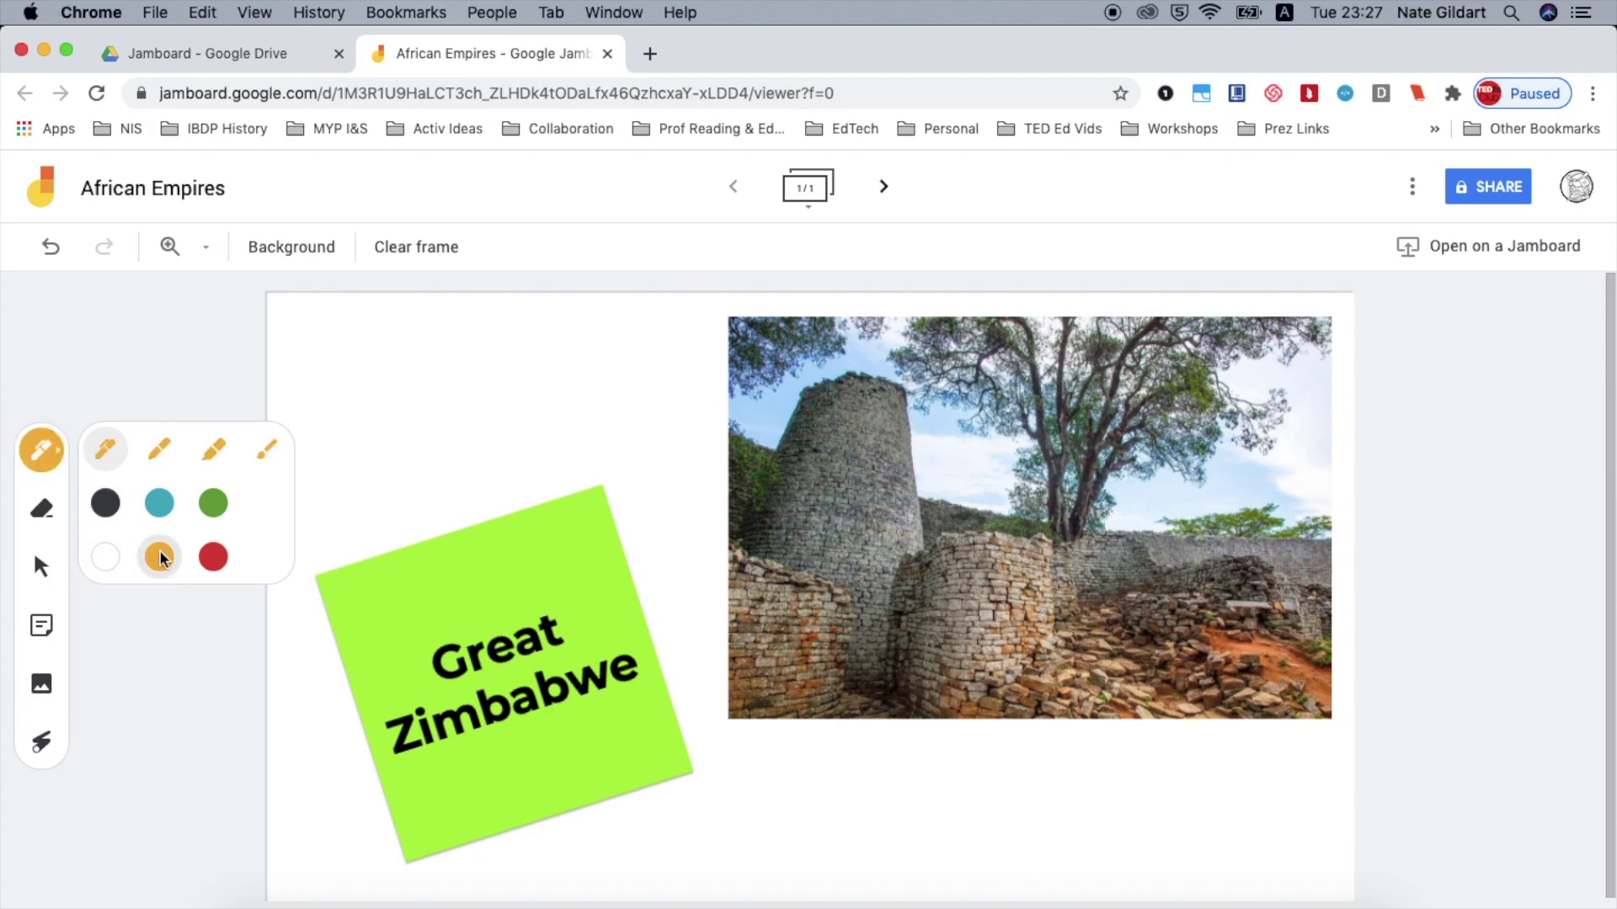
left_click(212, 455)
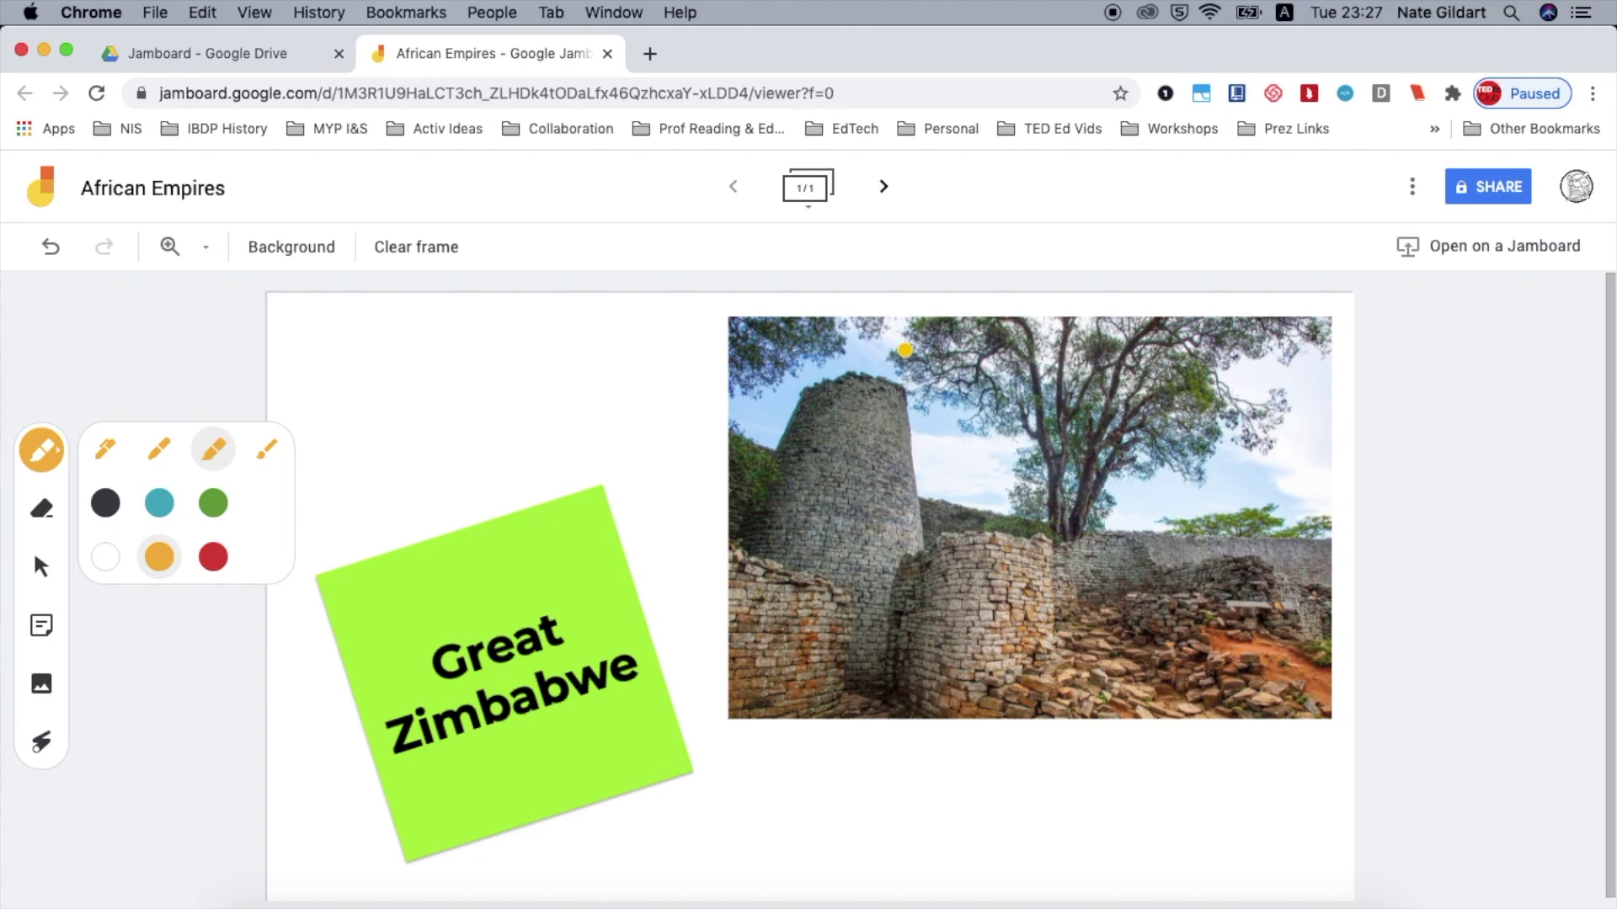
Circle the round tower and loop around the rubble and wall base on the photo.
mouse_move(908, 352)
left_mouse_down()
mouse_move(749, 384)
mouse_move(934, 522)
mouse_move(905, 354)
left_mouse_up()
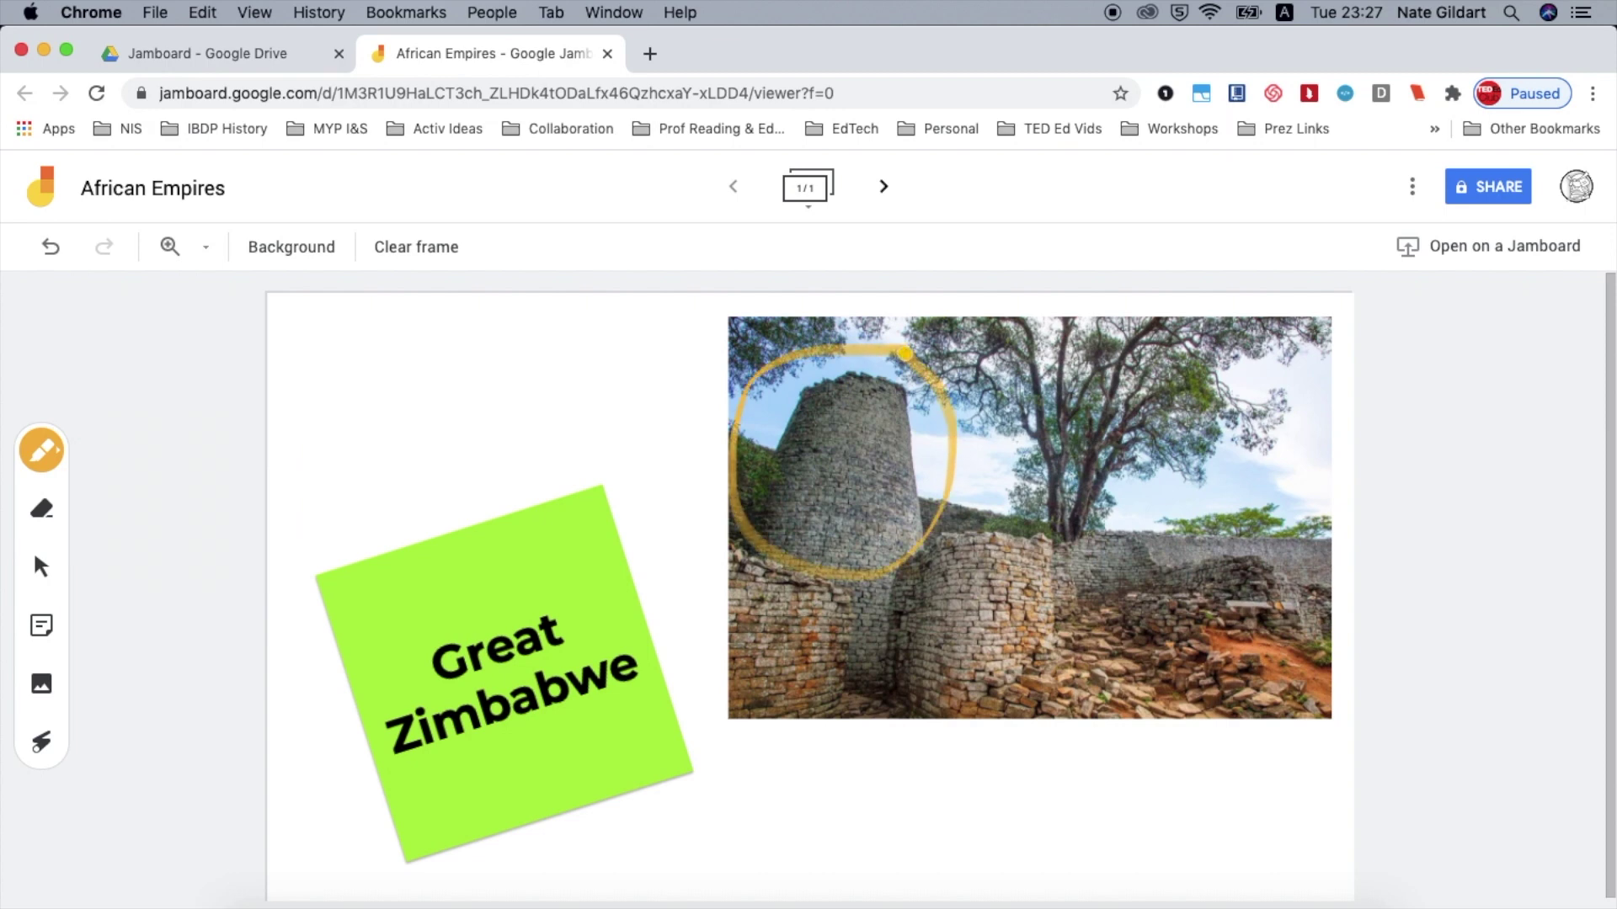
mouse_move(1141, 535)
left_mouse_down()
mouse_move(1141, 631)
mouse_move(1191, 539)
mouse_move(1110, 554)
left_mouse_up()
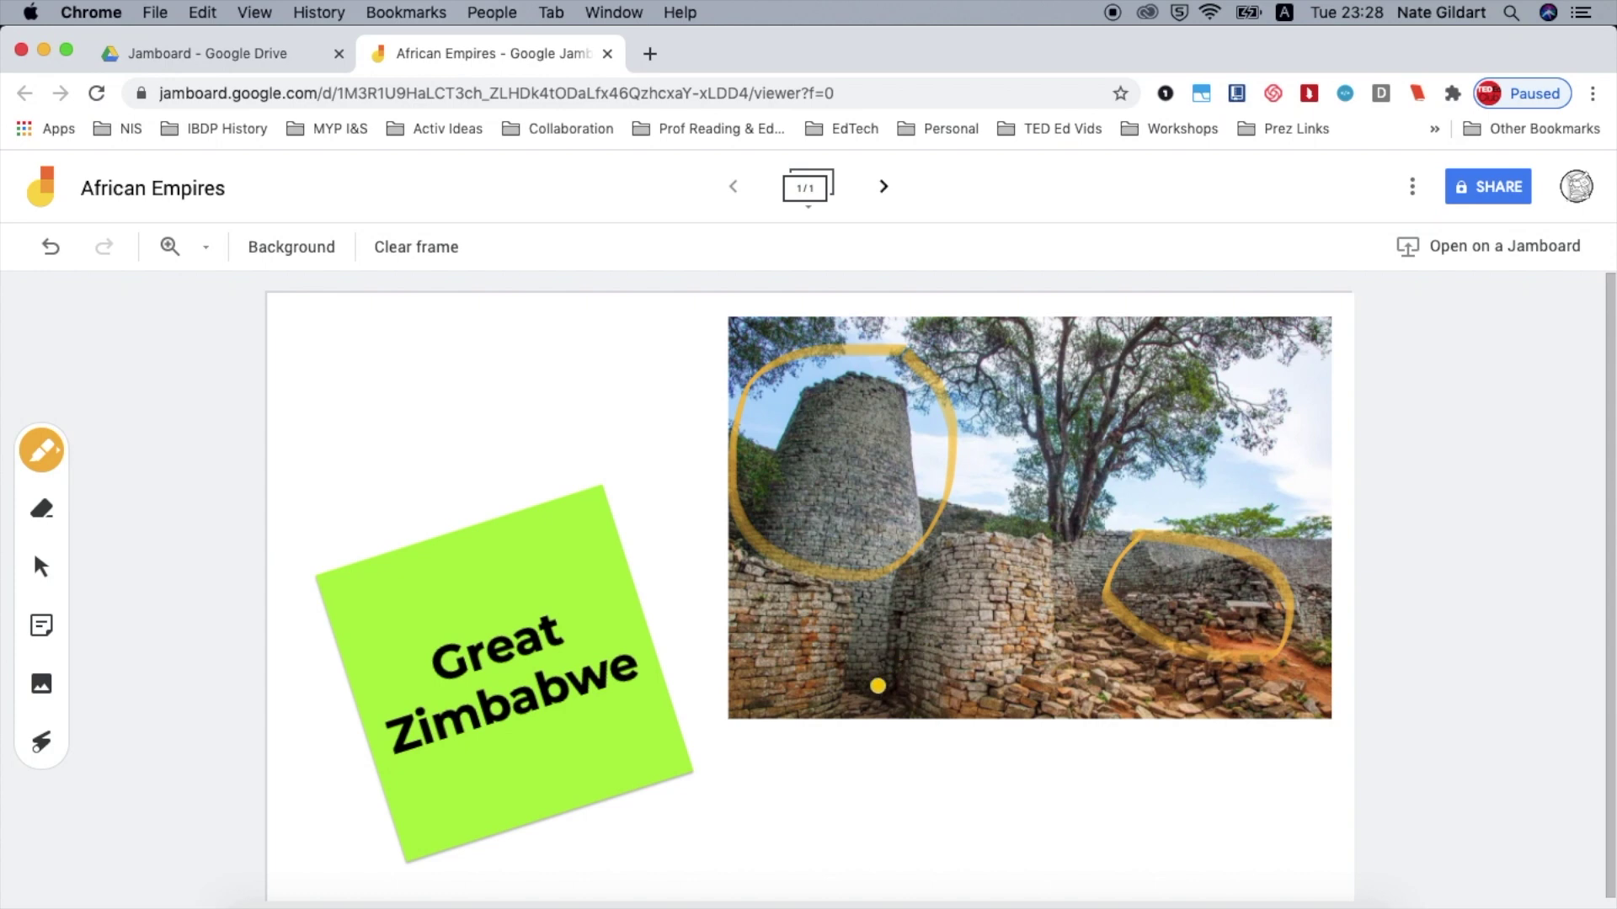
left_click_drag(878, 685, 1052, 686)
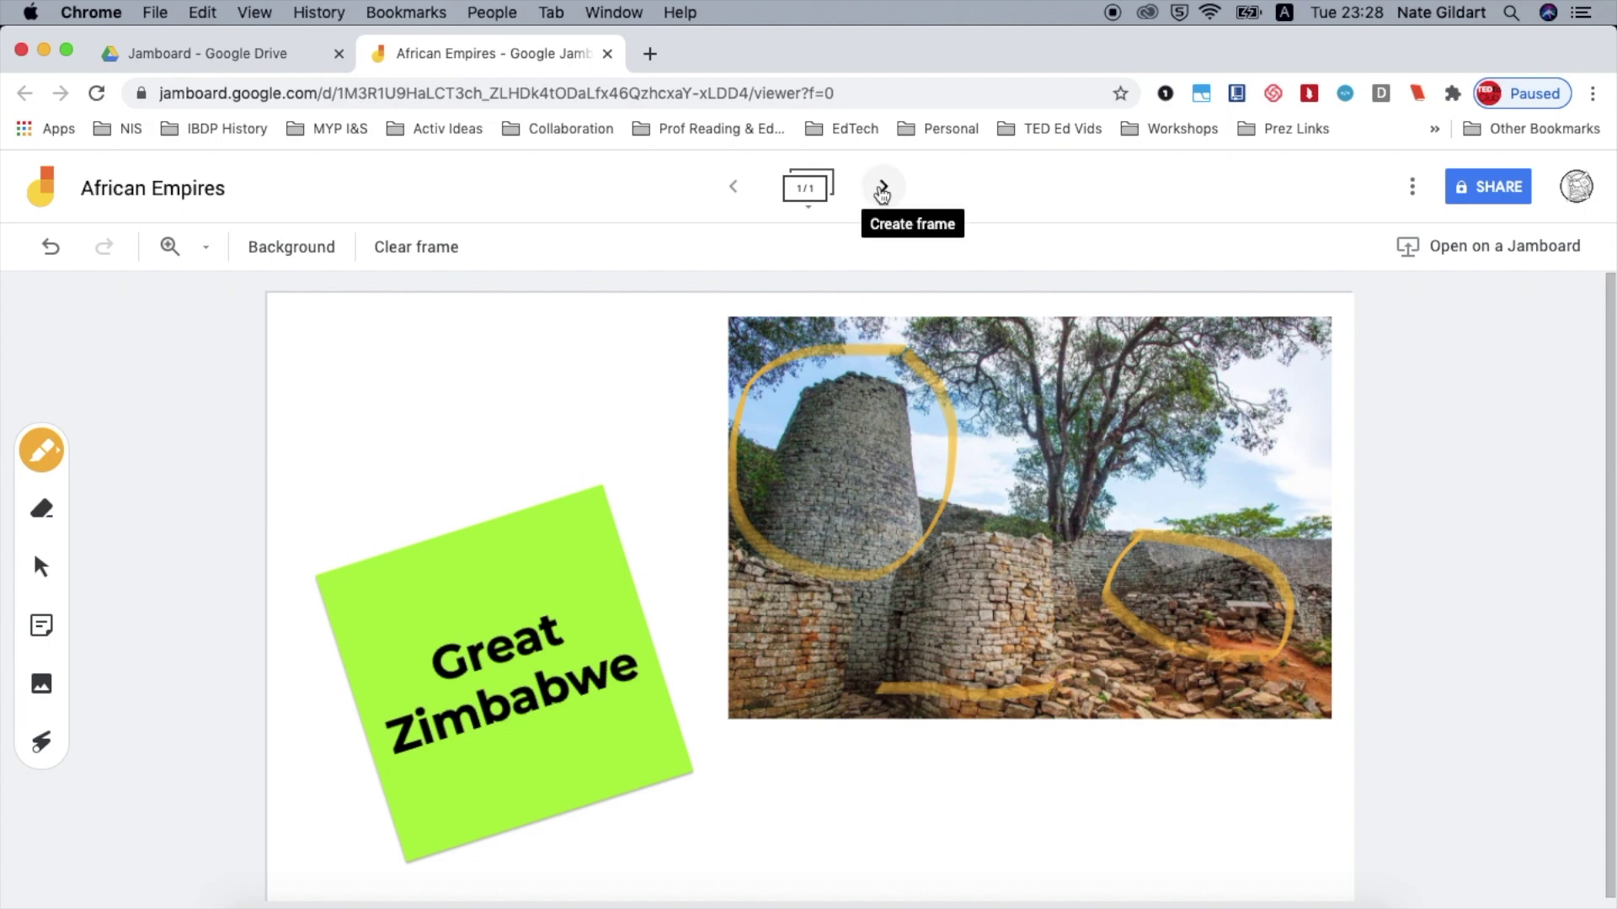
Create a new frame and insert the mosque photo from a Google Image Search for 'Mali'.
scroll(882, 193, "up", 3)
scroll(881, 194, "down", 3)
left_click(882, 191)
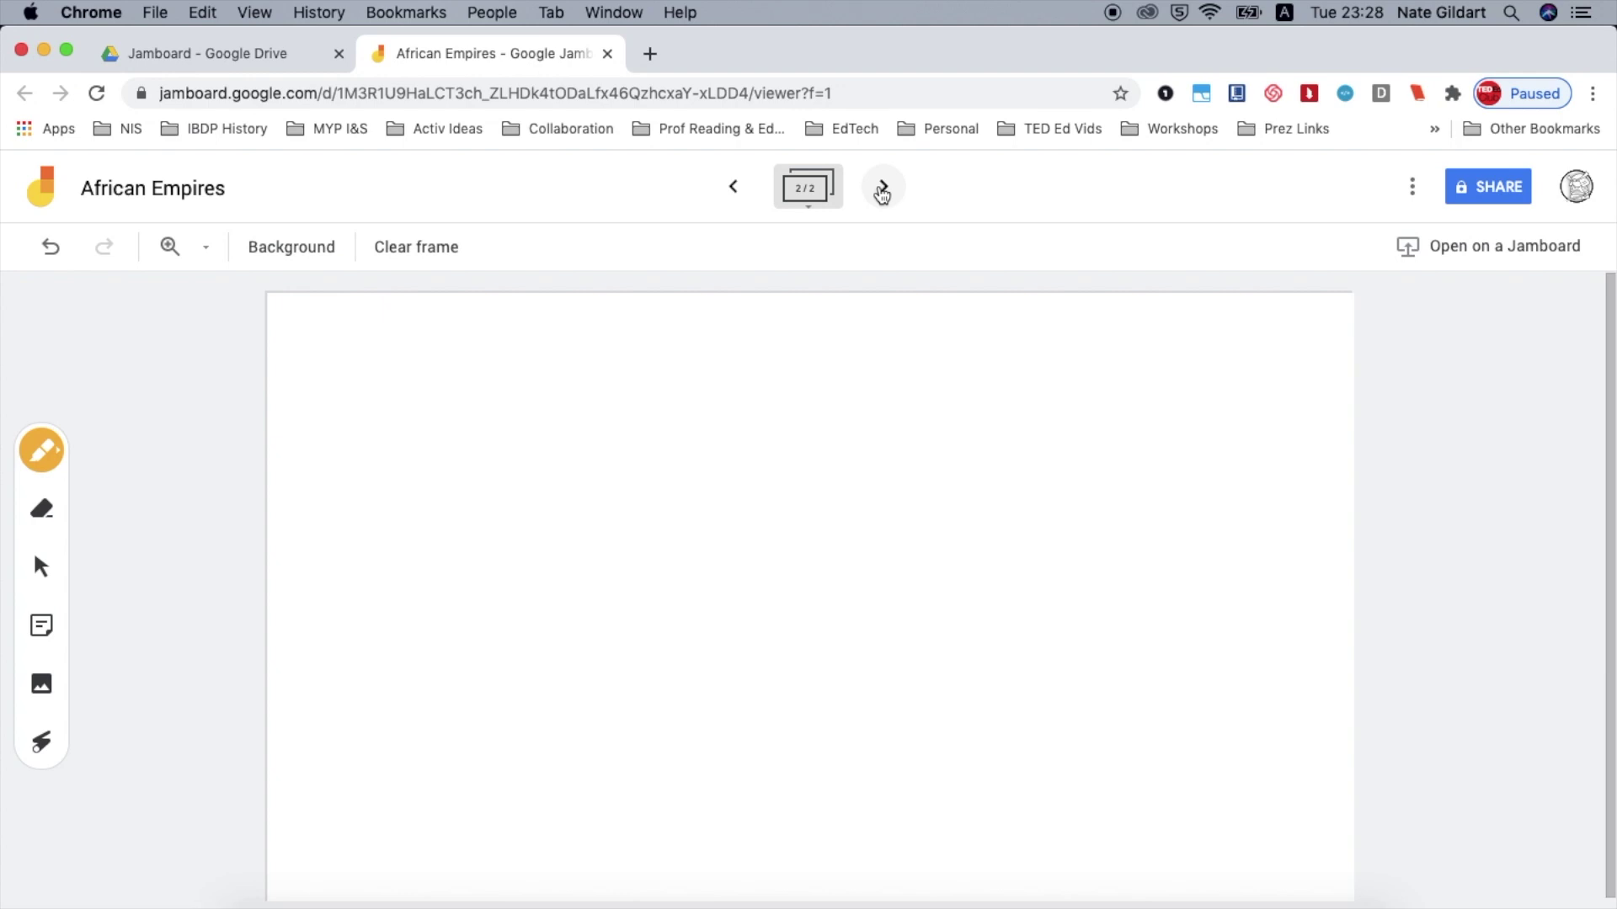
left_click(40, 684)
key("super+a")
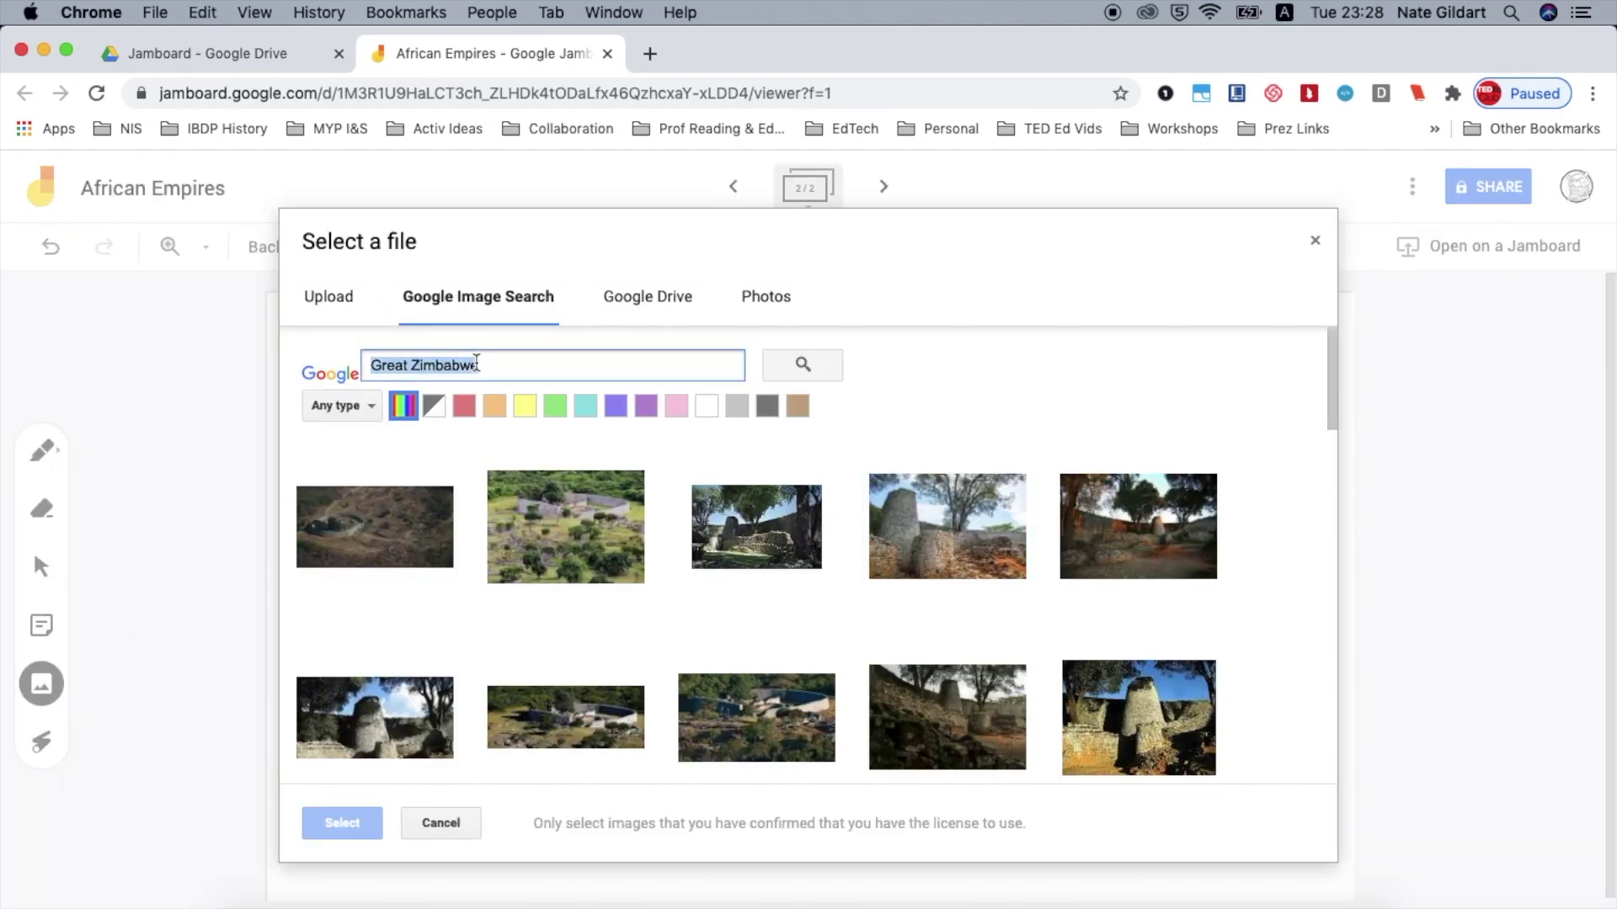
type("Mali Empire")
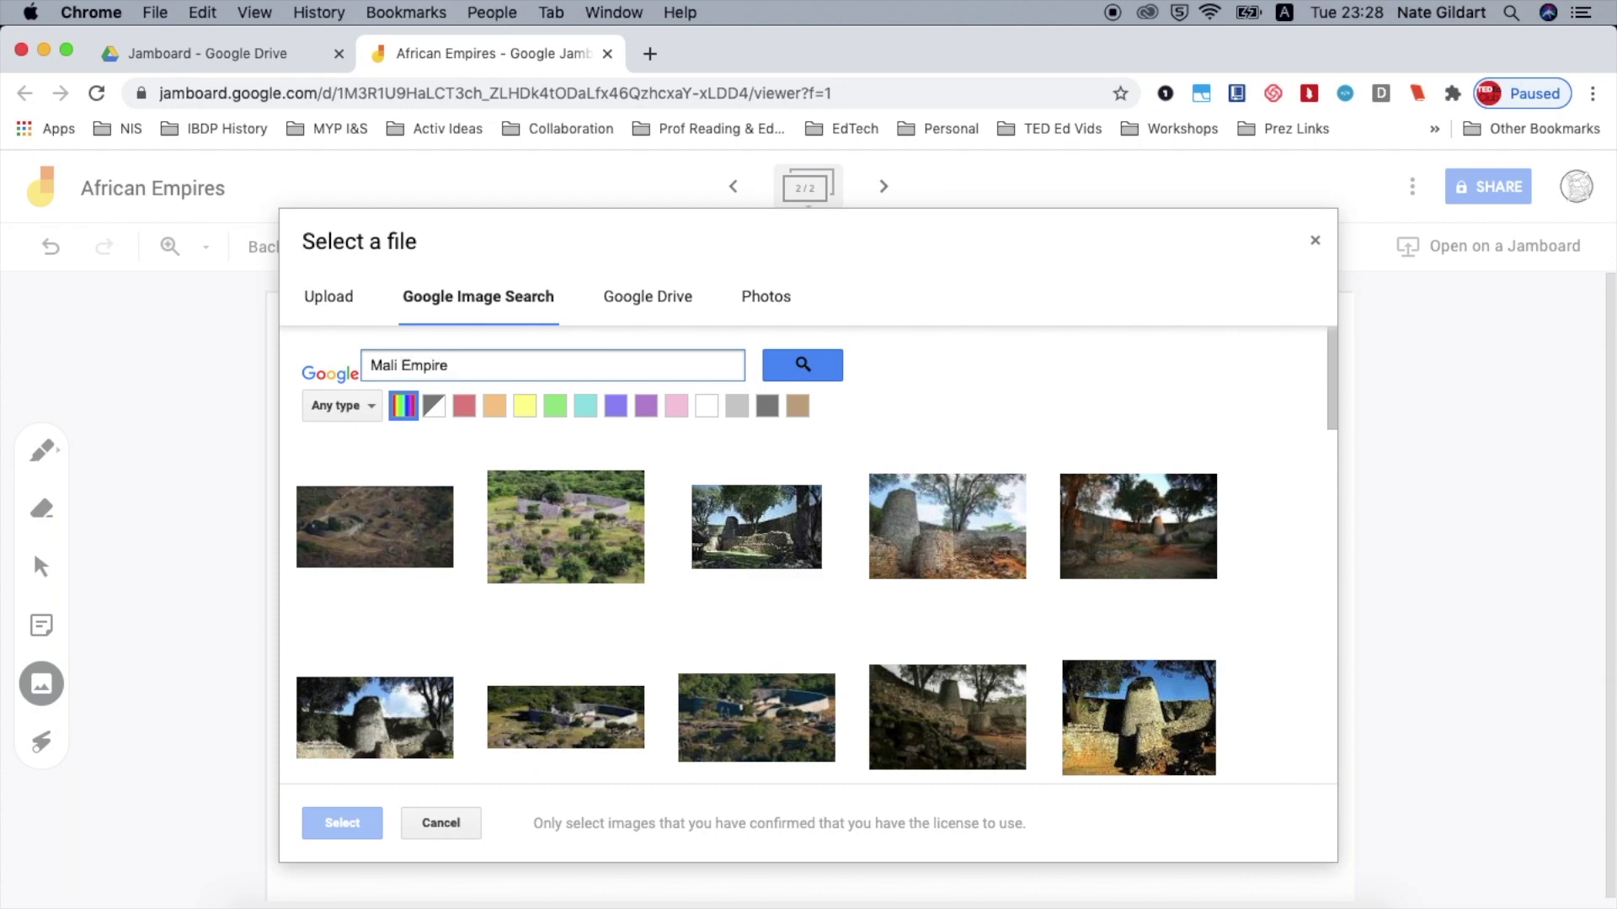
key("Return")
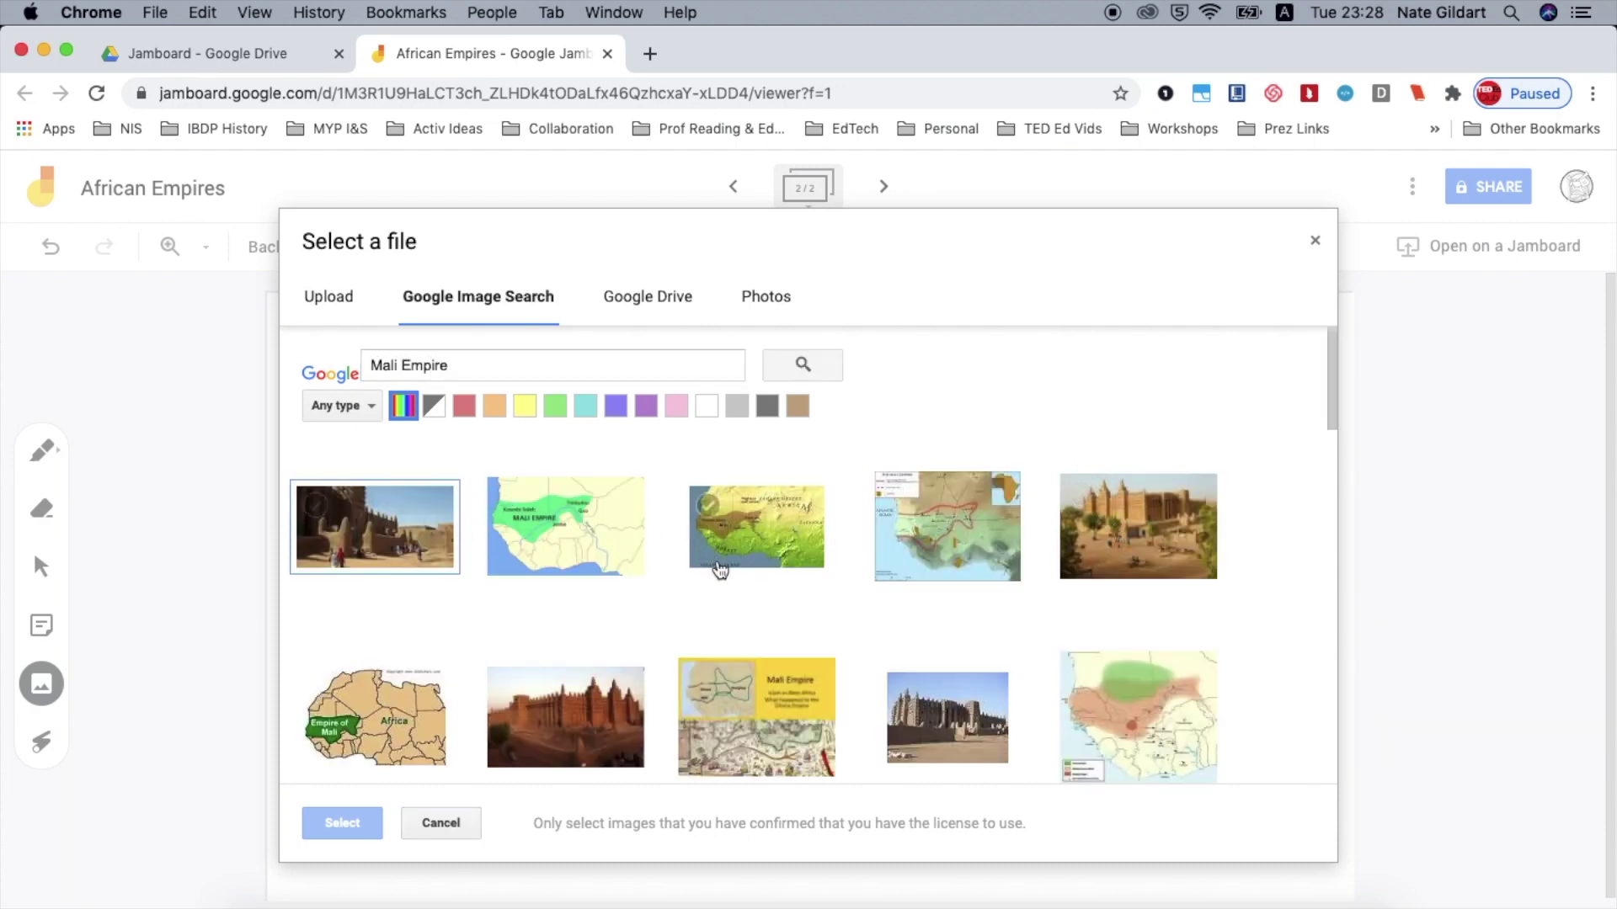
left_click(916, 720)
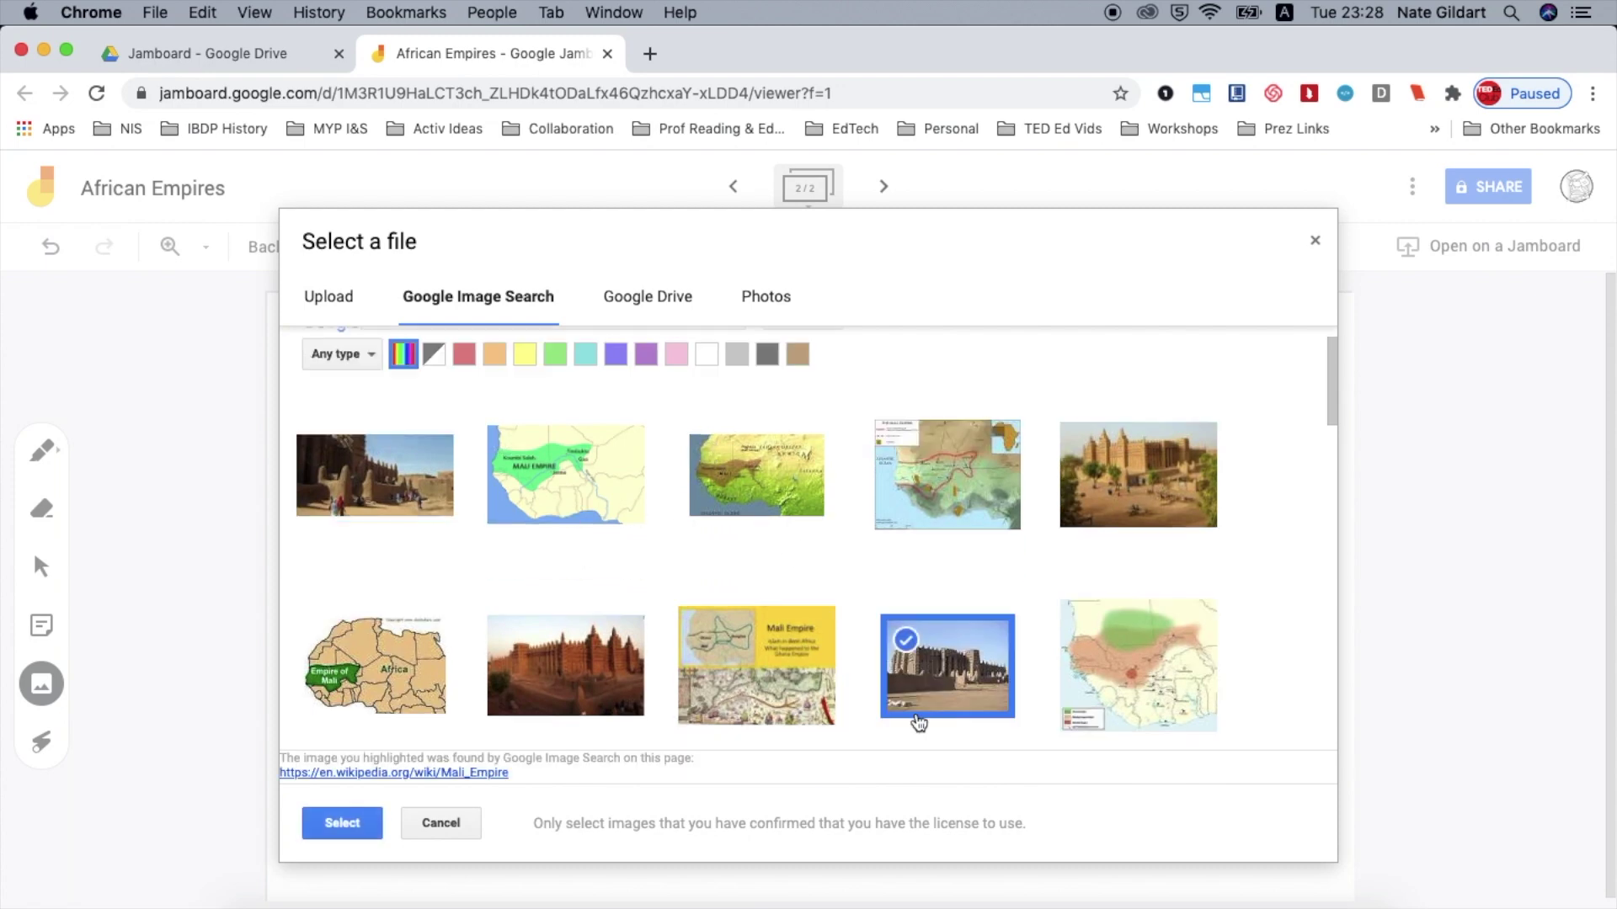
left_click(338, 823)
Move the mosque photo to the frame's upper left and enlarge it.
left_click(887, 592)
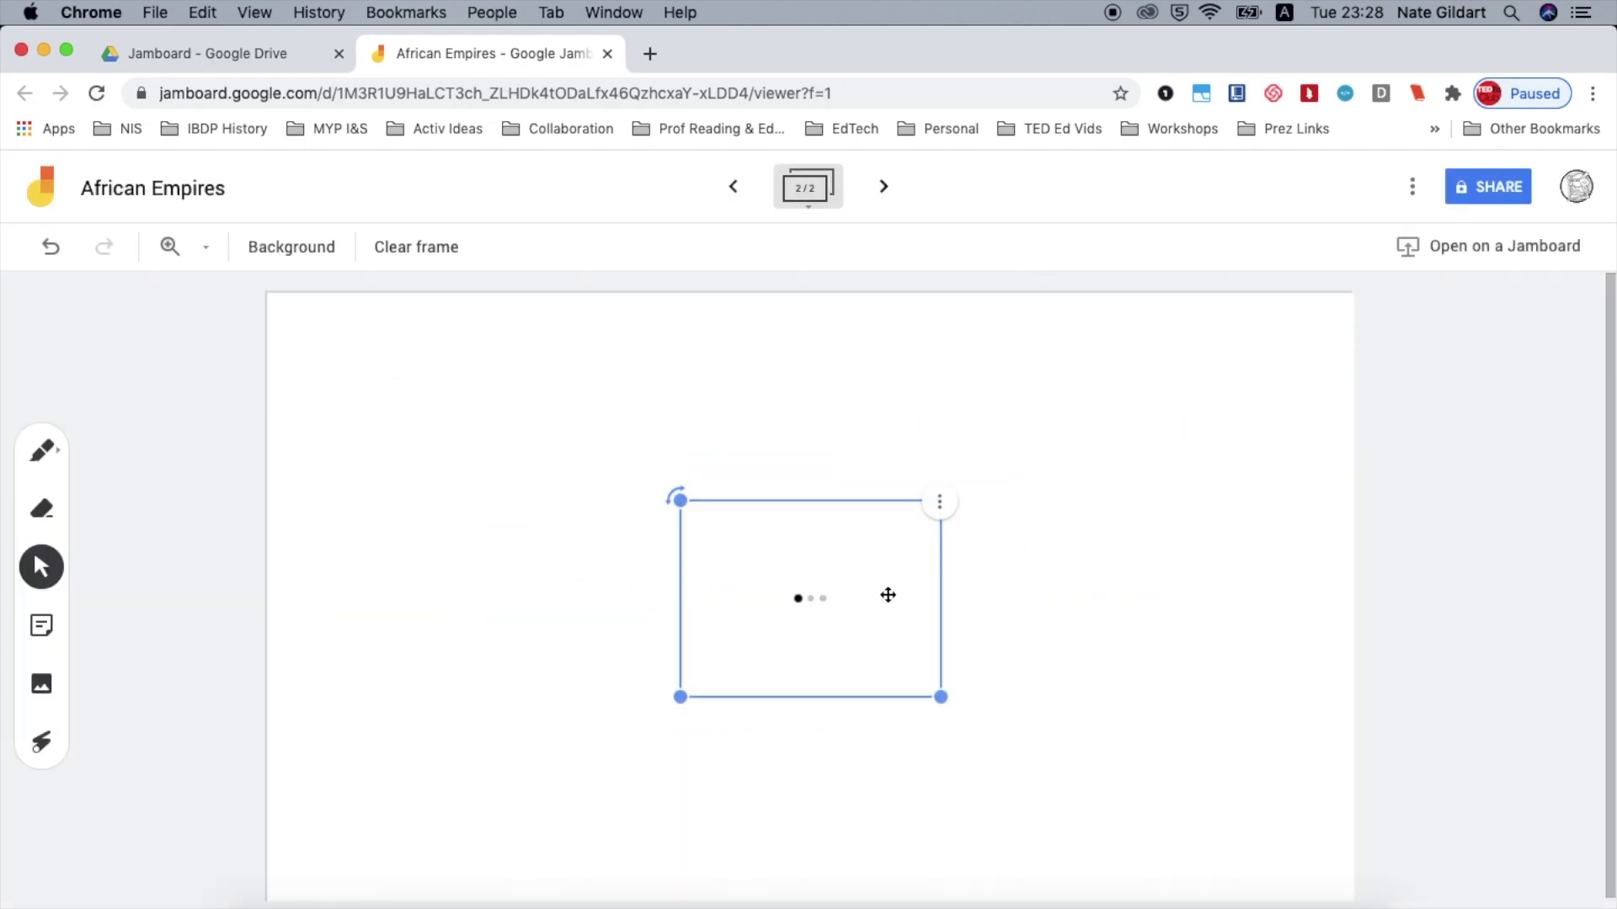
left_click_drag(888, 592, 585, 491)
left_click_drag(640, 592, 1017, 873)
left_click_drag(730, 654, 663, 572)
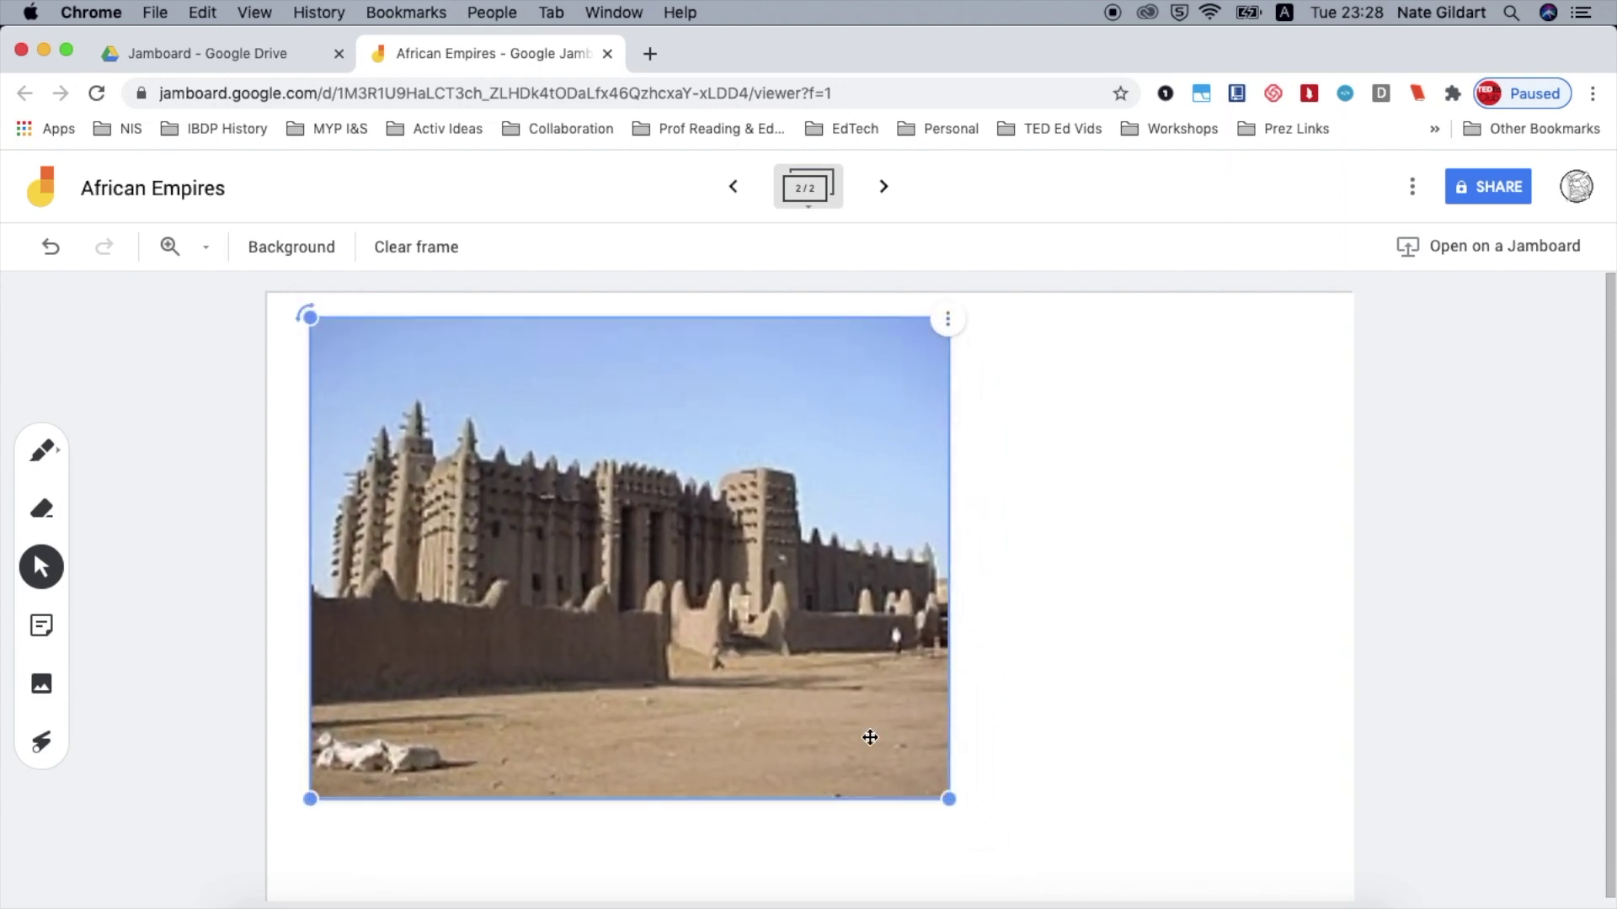
left_click_drag(947, 799, 1027, 857)
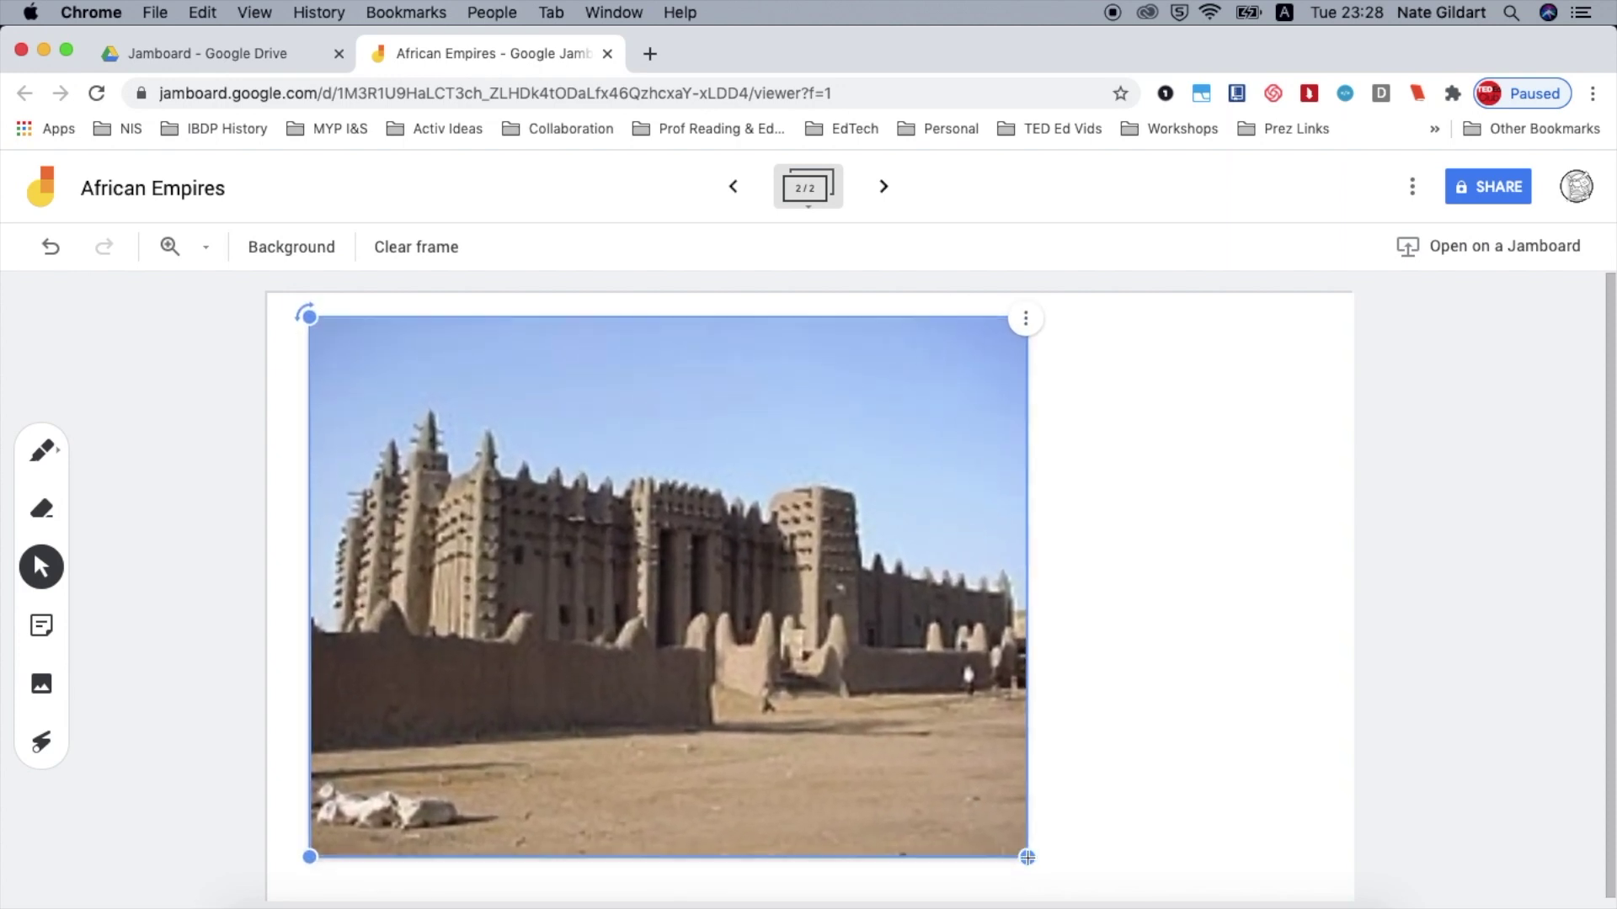
left_click(1099, 421)
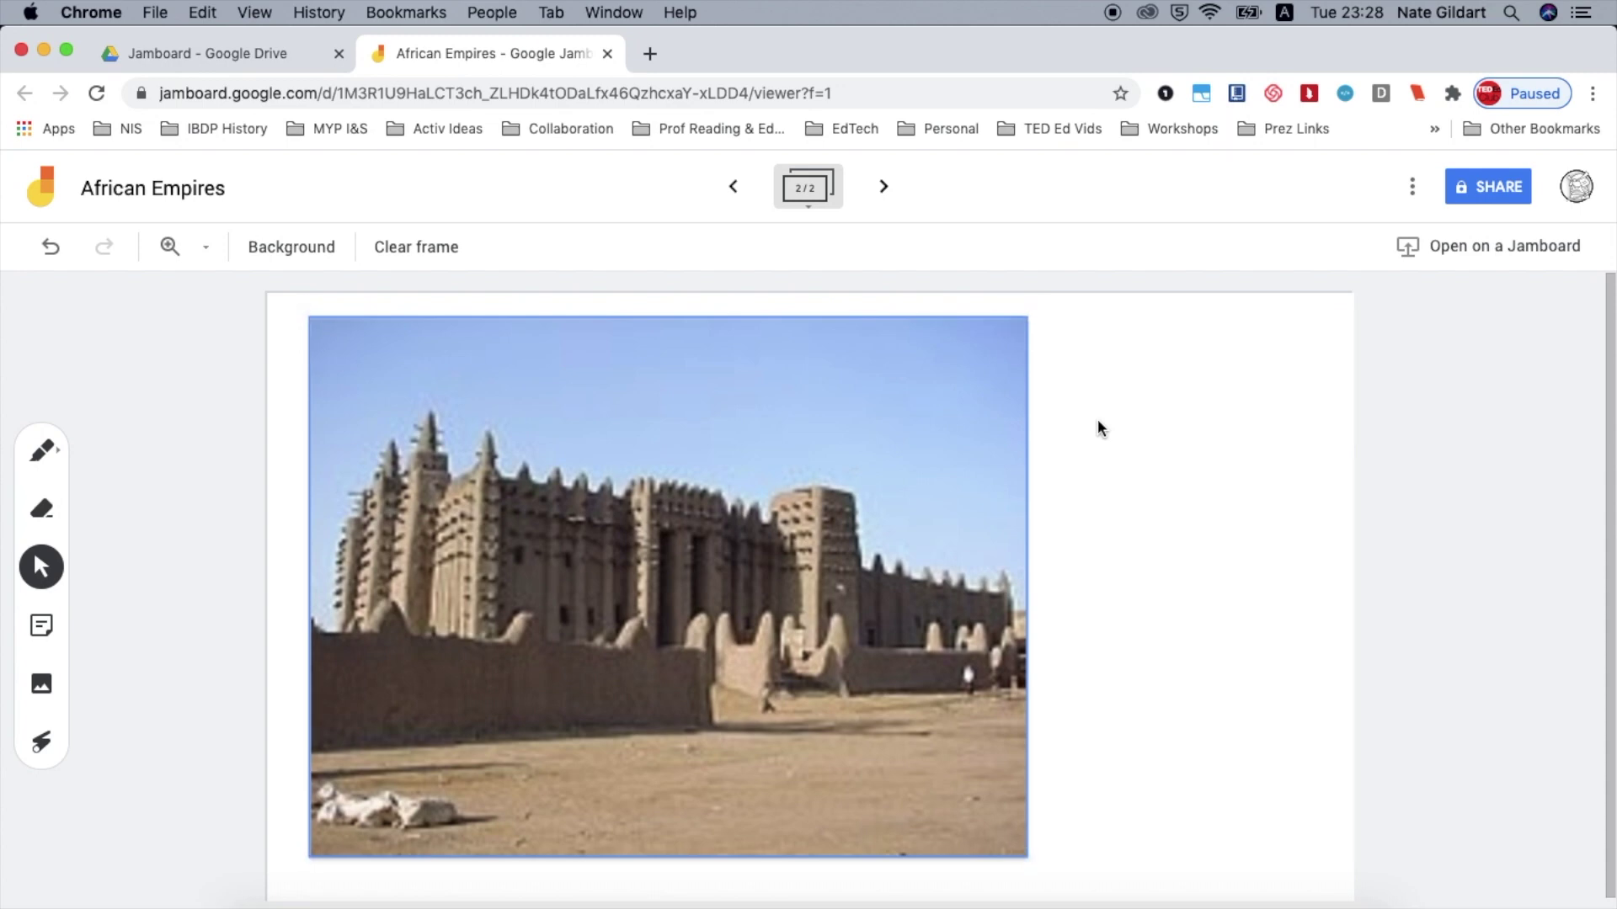
Insert a blank frame between the two existing frames and view it.
left_click(810, 187)
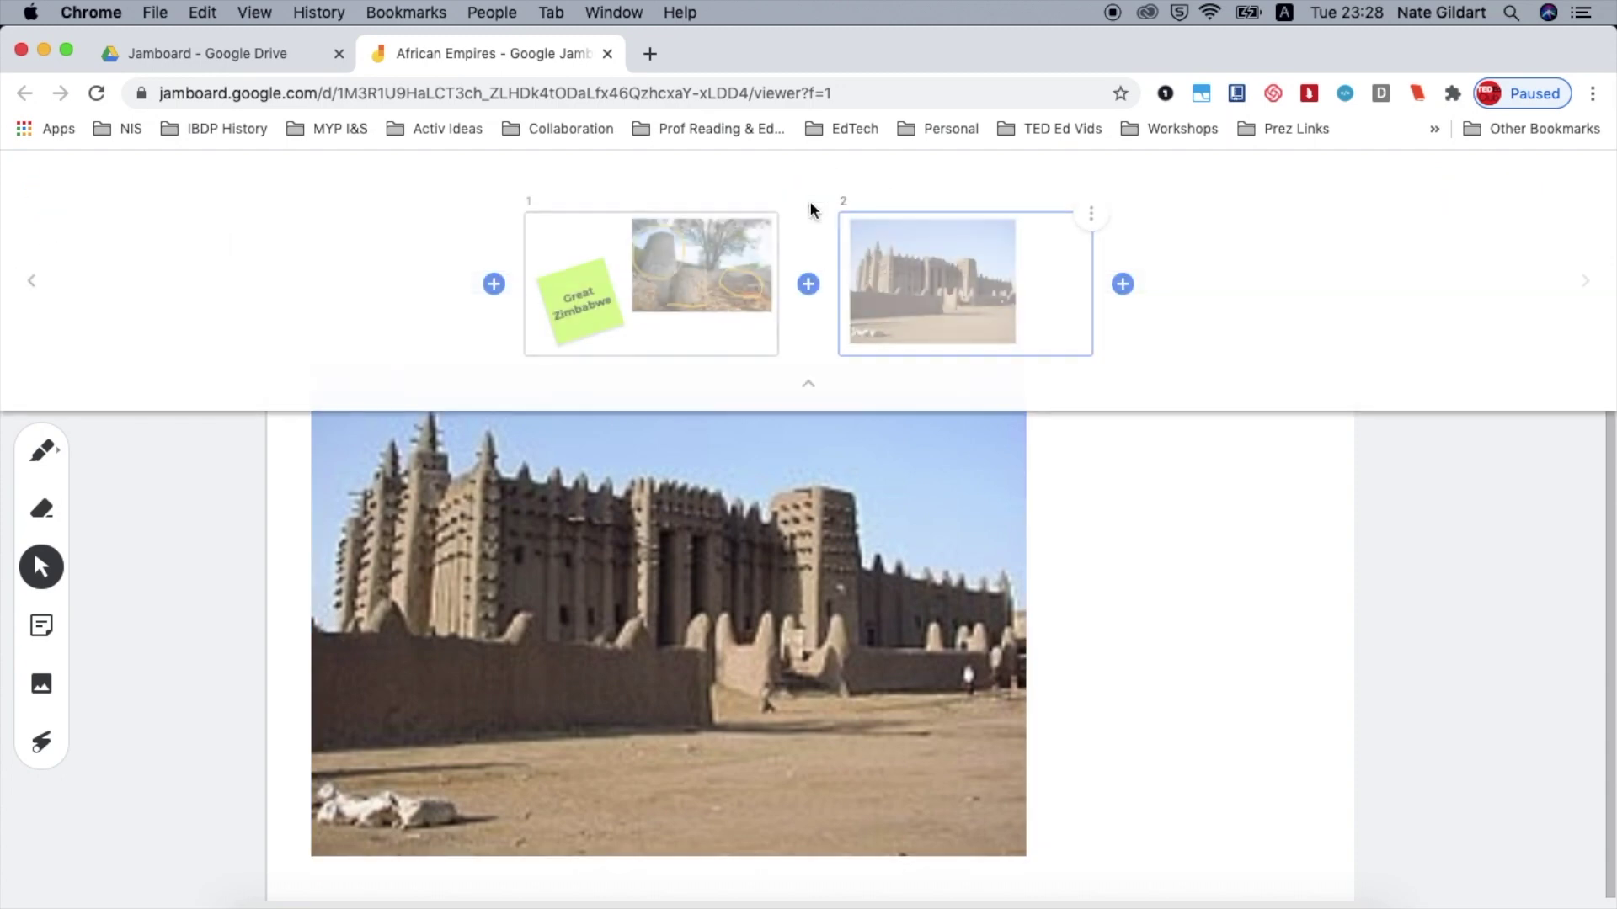
left_click(808, 284)
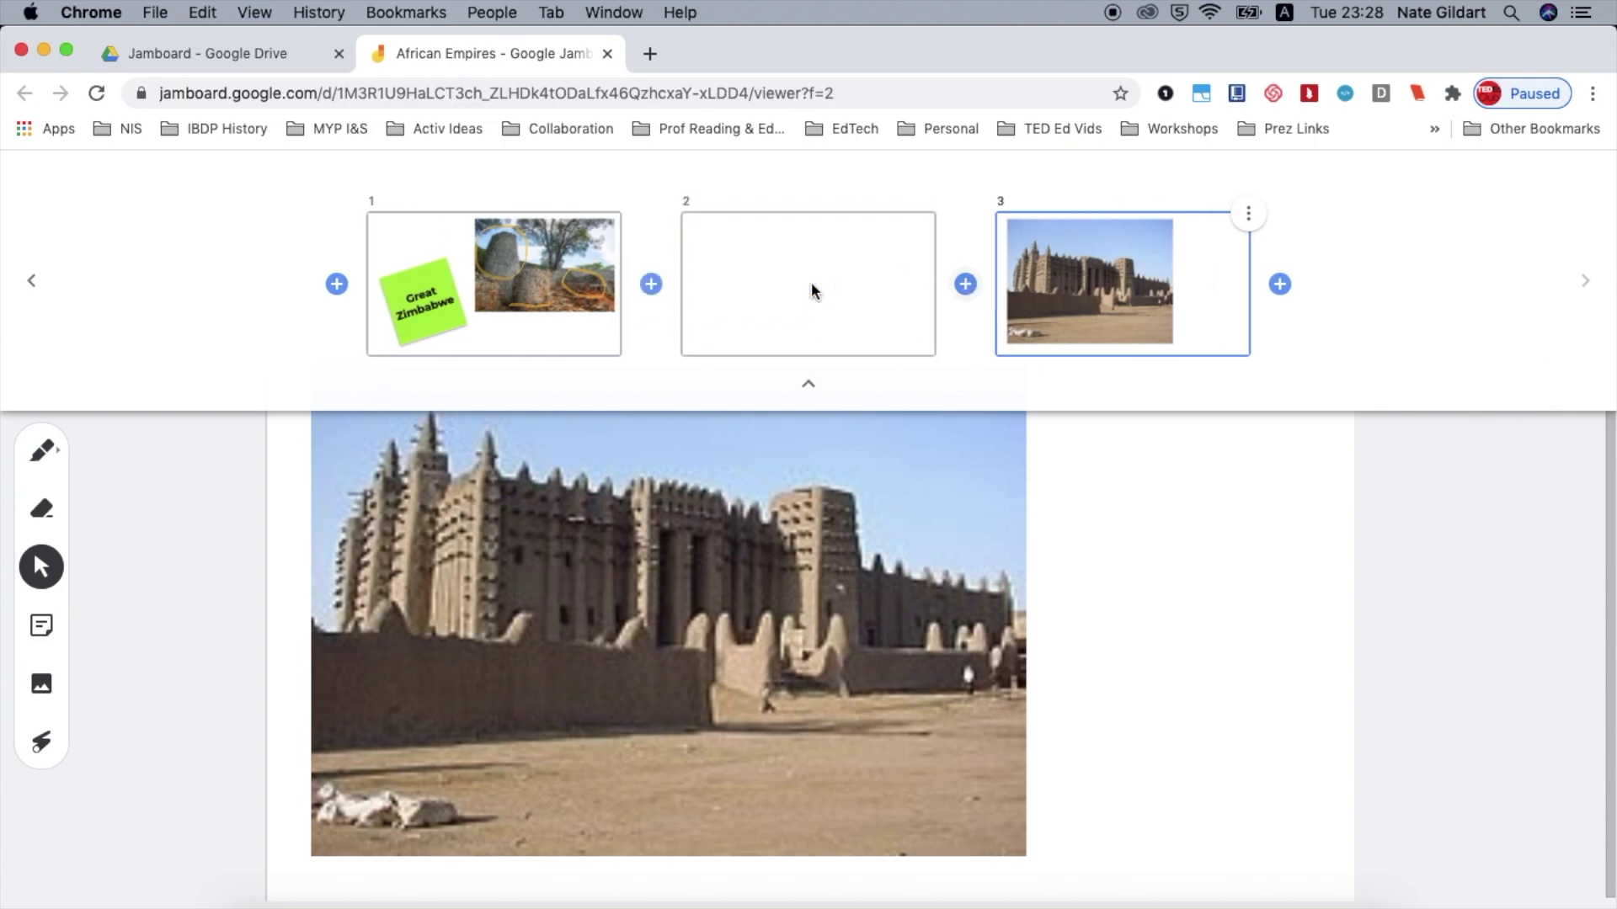
left_click(811, 281)
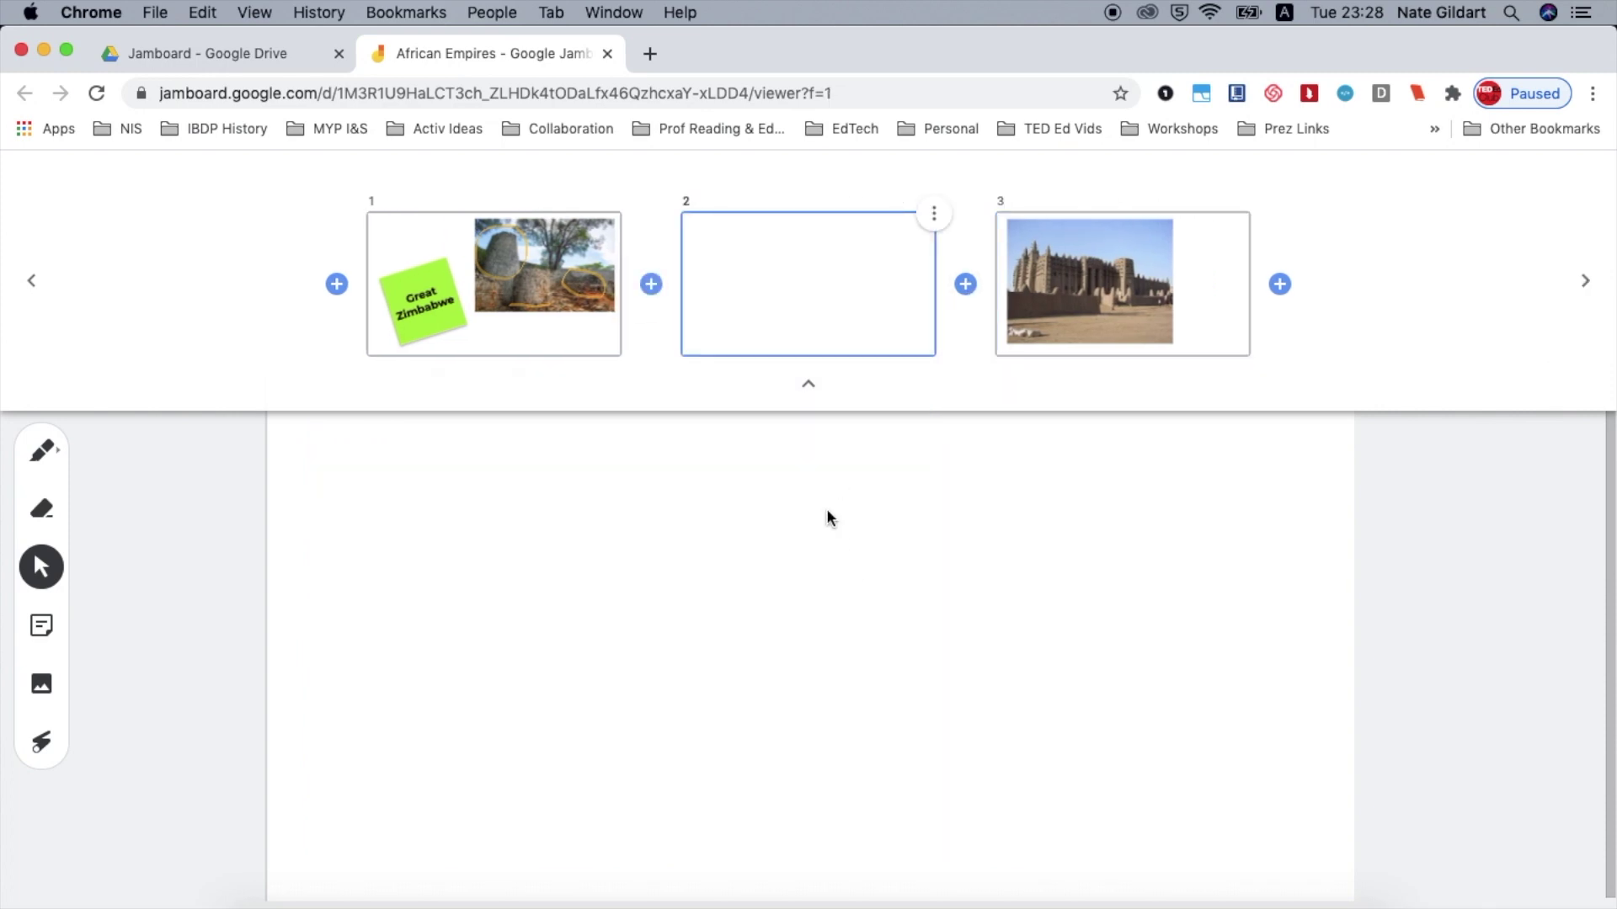
left_click(810, 387)
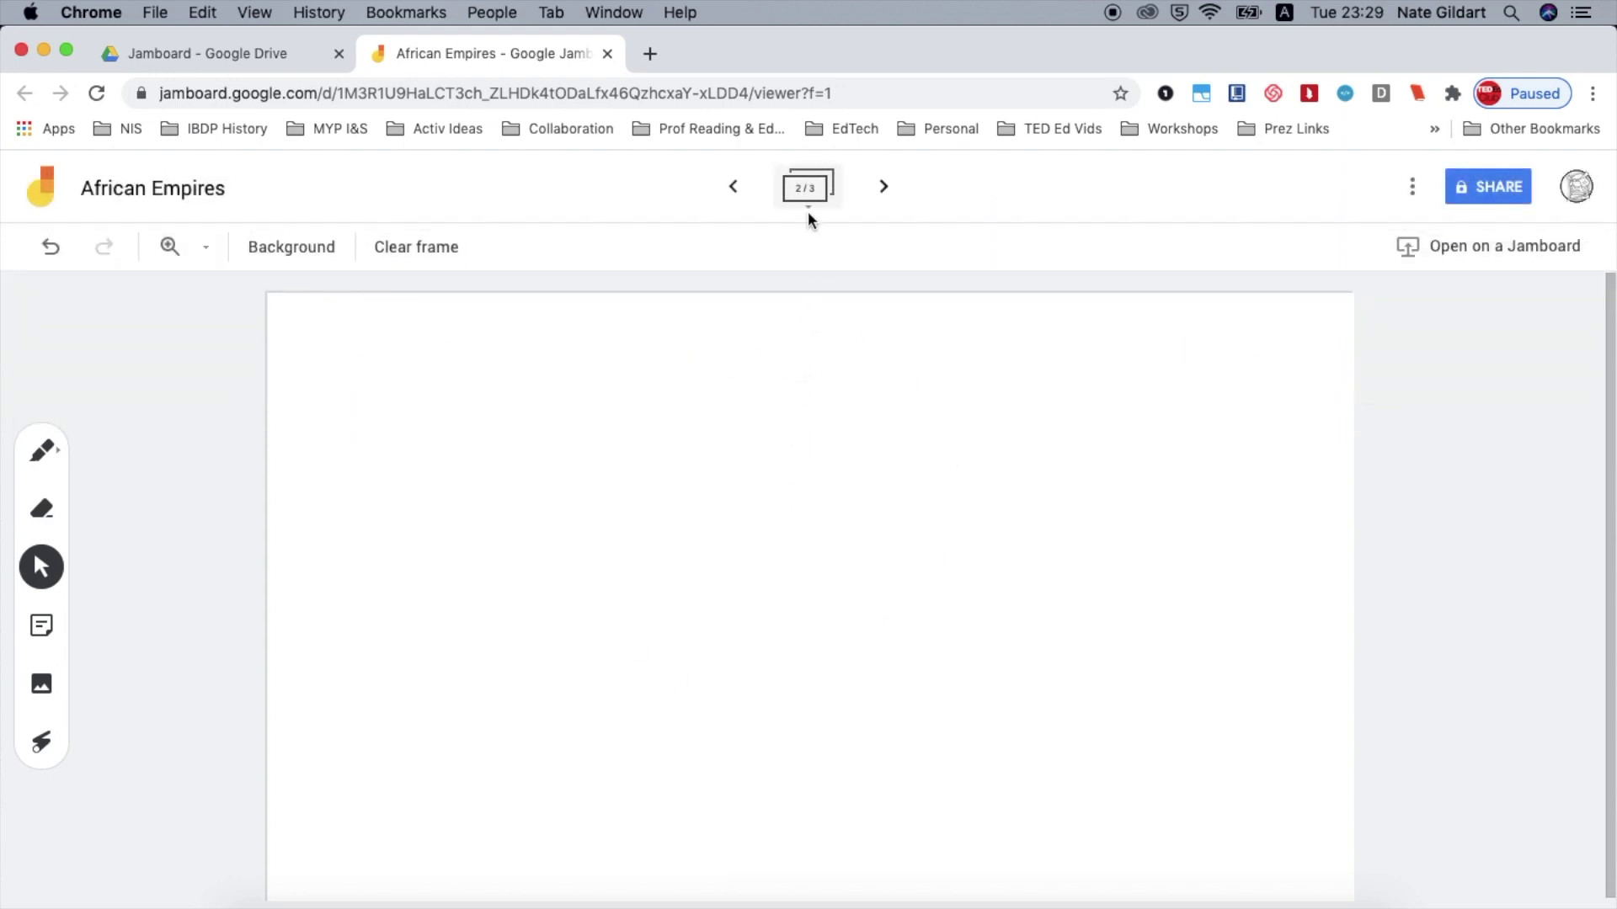
Delete the blank frame, returning to the Great Zimbabwe frame 1 of 2.
scroll(809, 215, "up", 5)
scroll(810, 213, "down", 4)
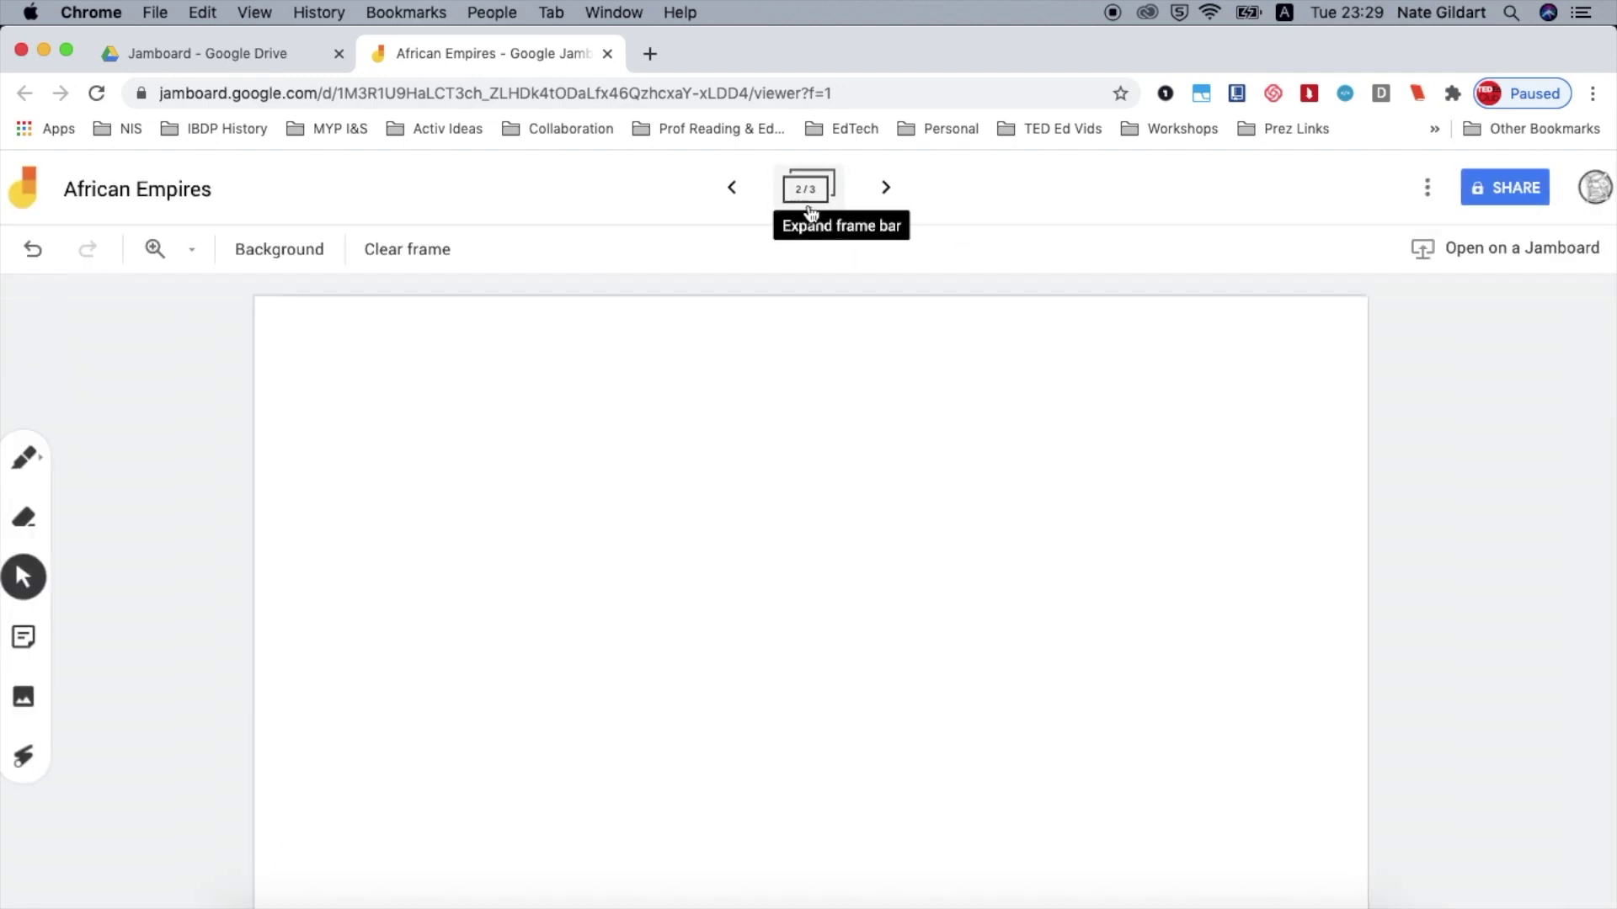
left_click(809, 192)
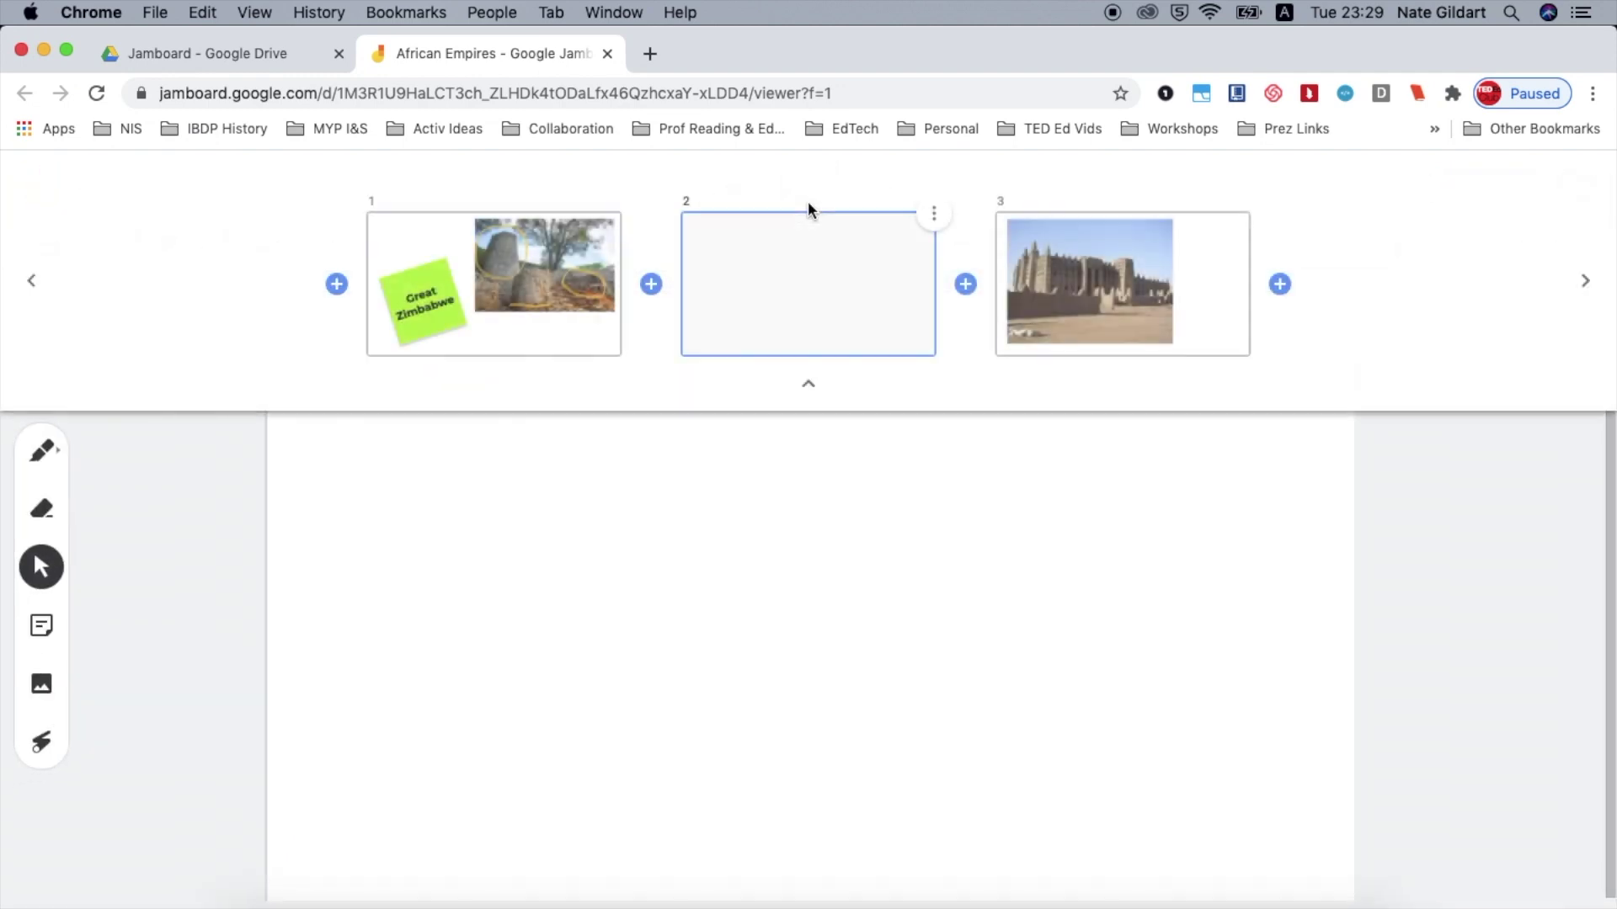
left_click(934, 216)
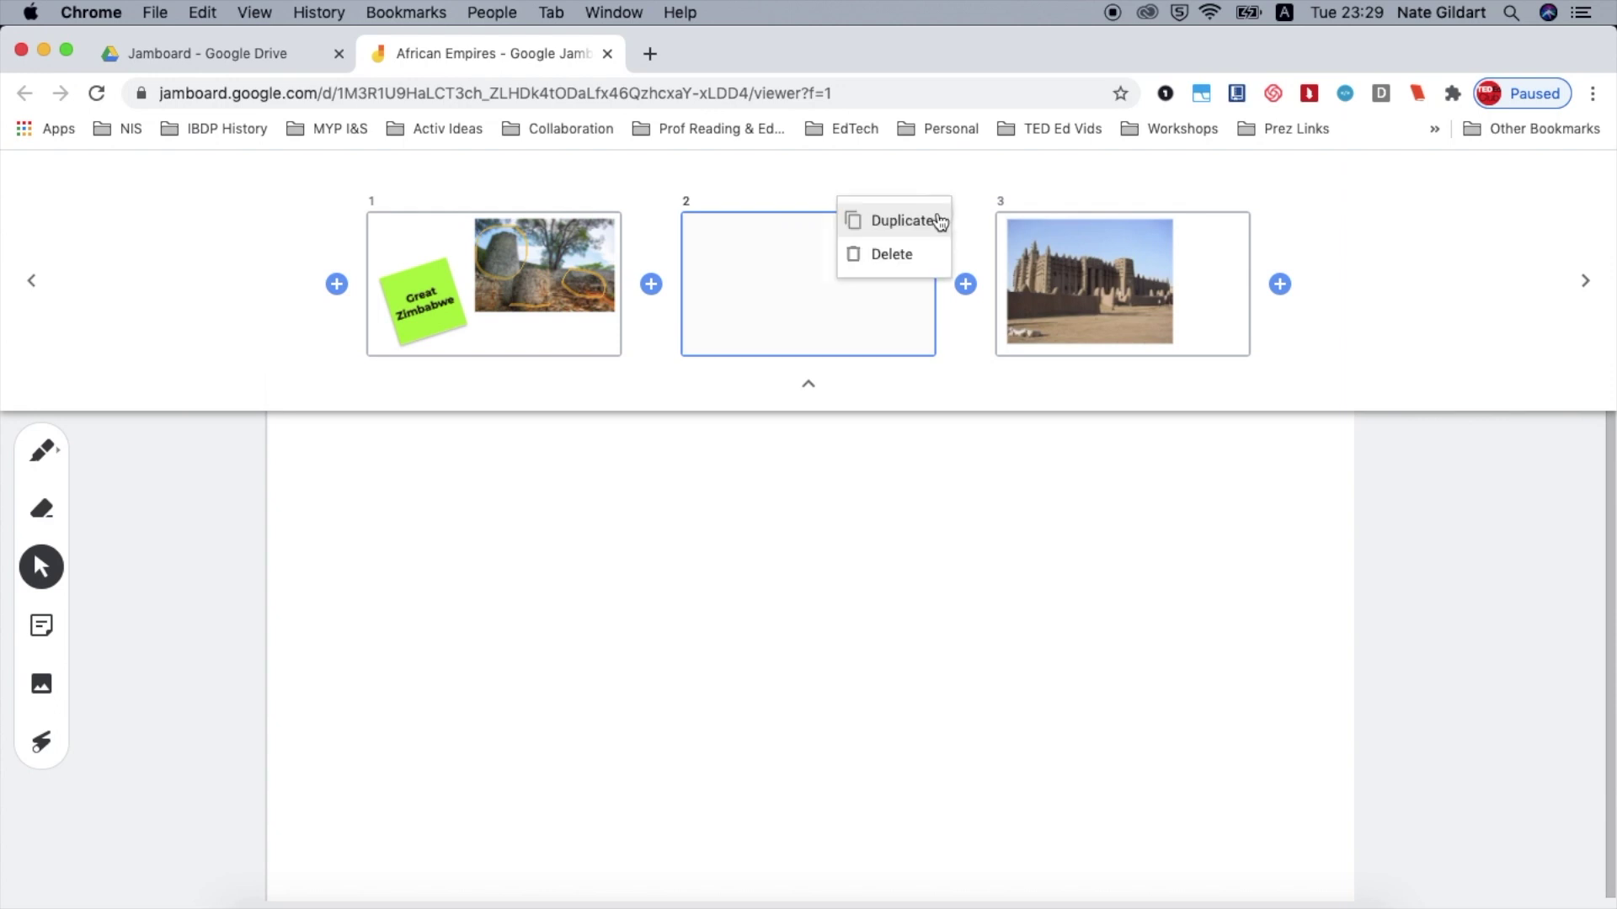
left_click(876, 255)
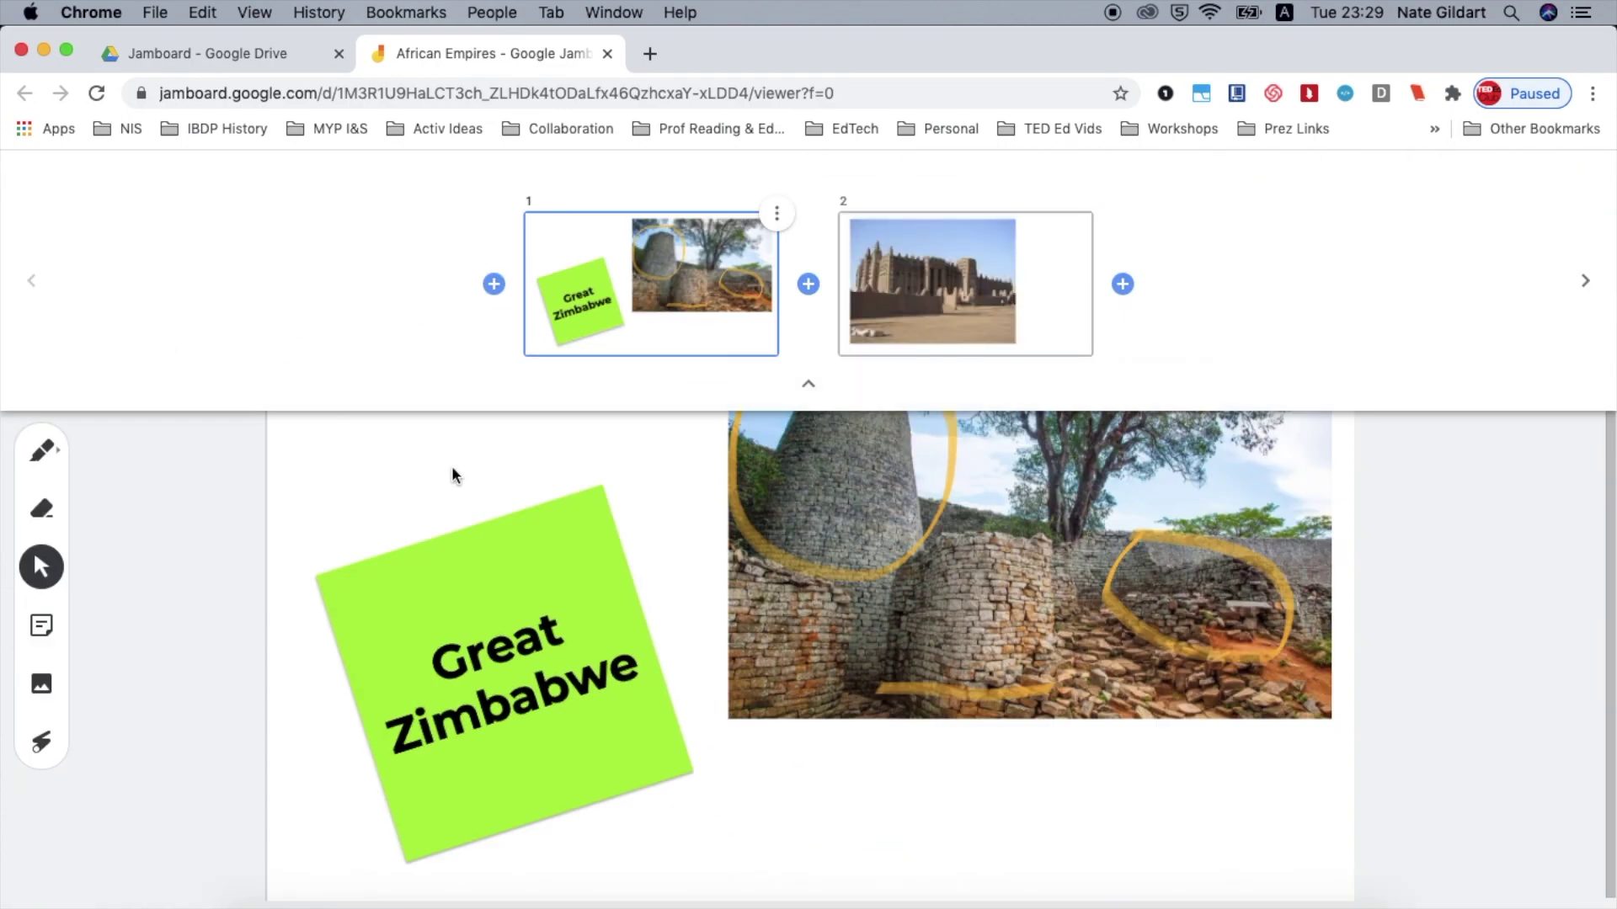
left_click(628, 451)
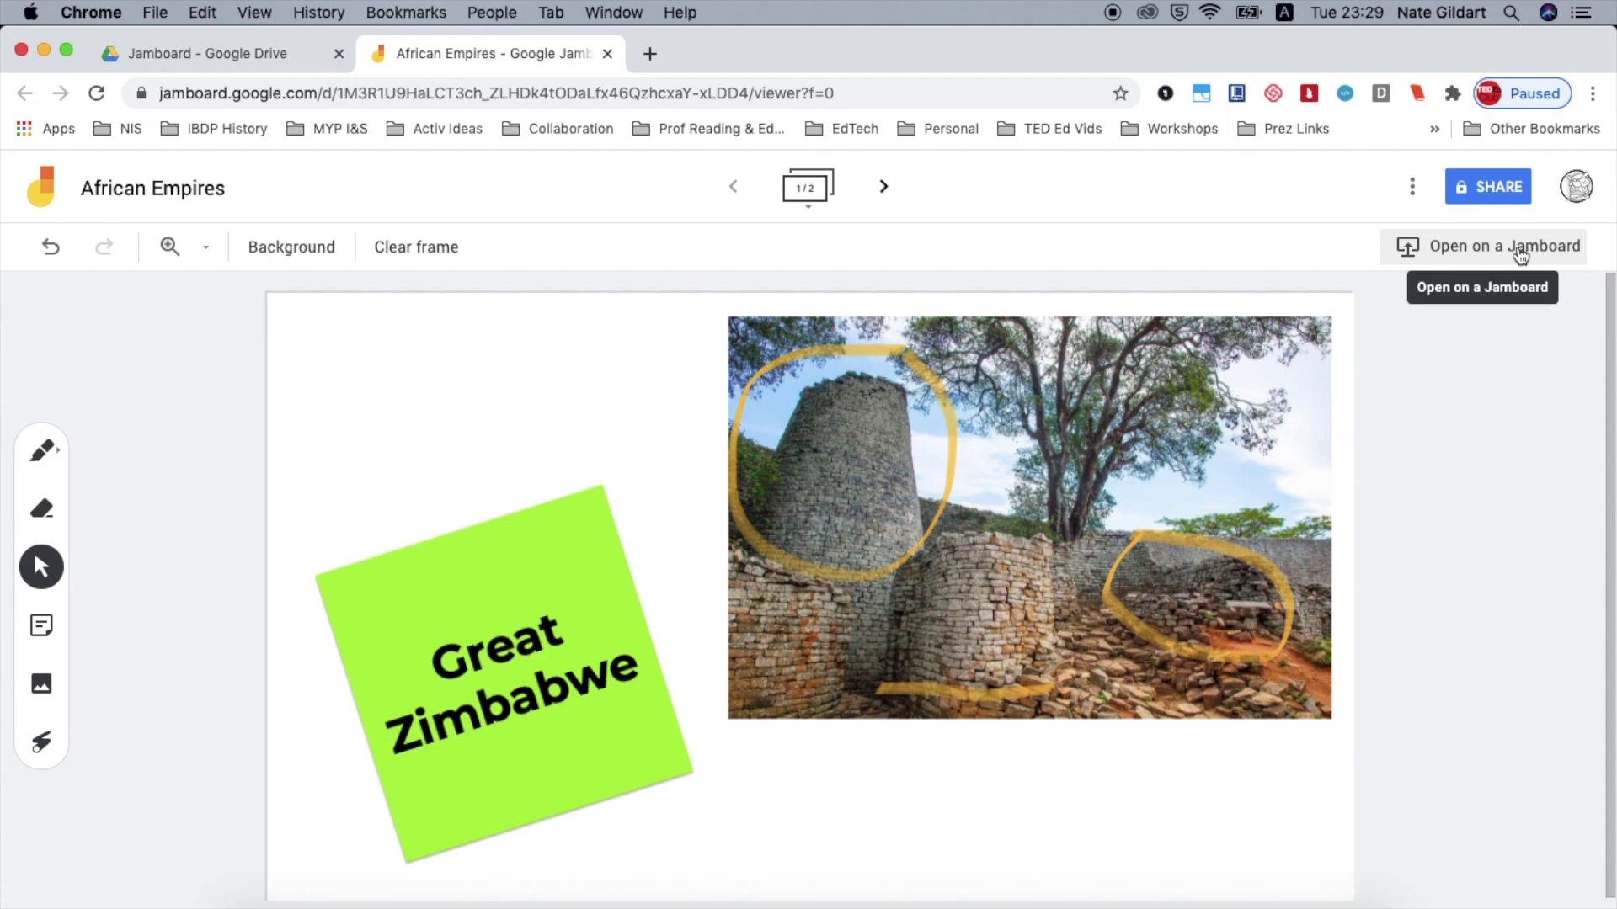
Check that the Jam's sharing stays restricted to added people, then close the dialog.
left_click(1497, 196)
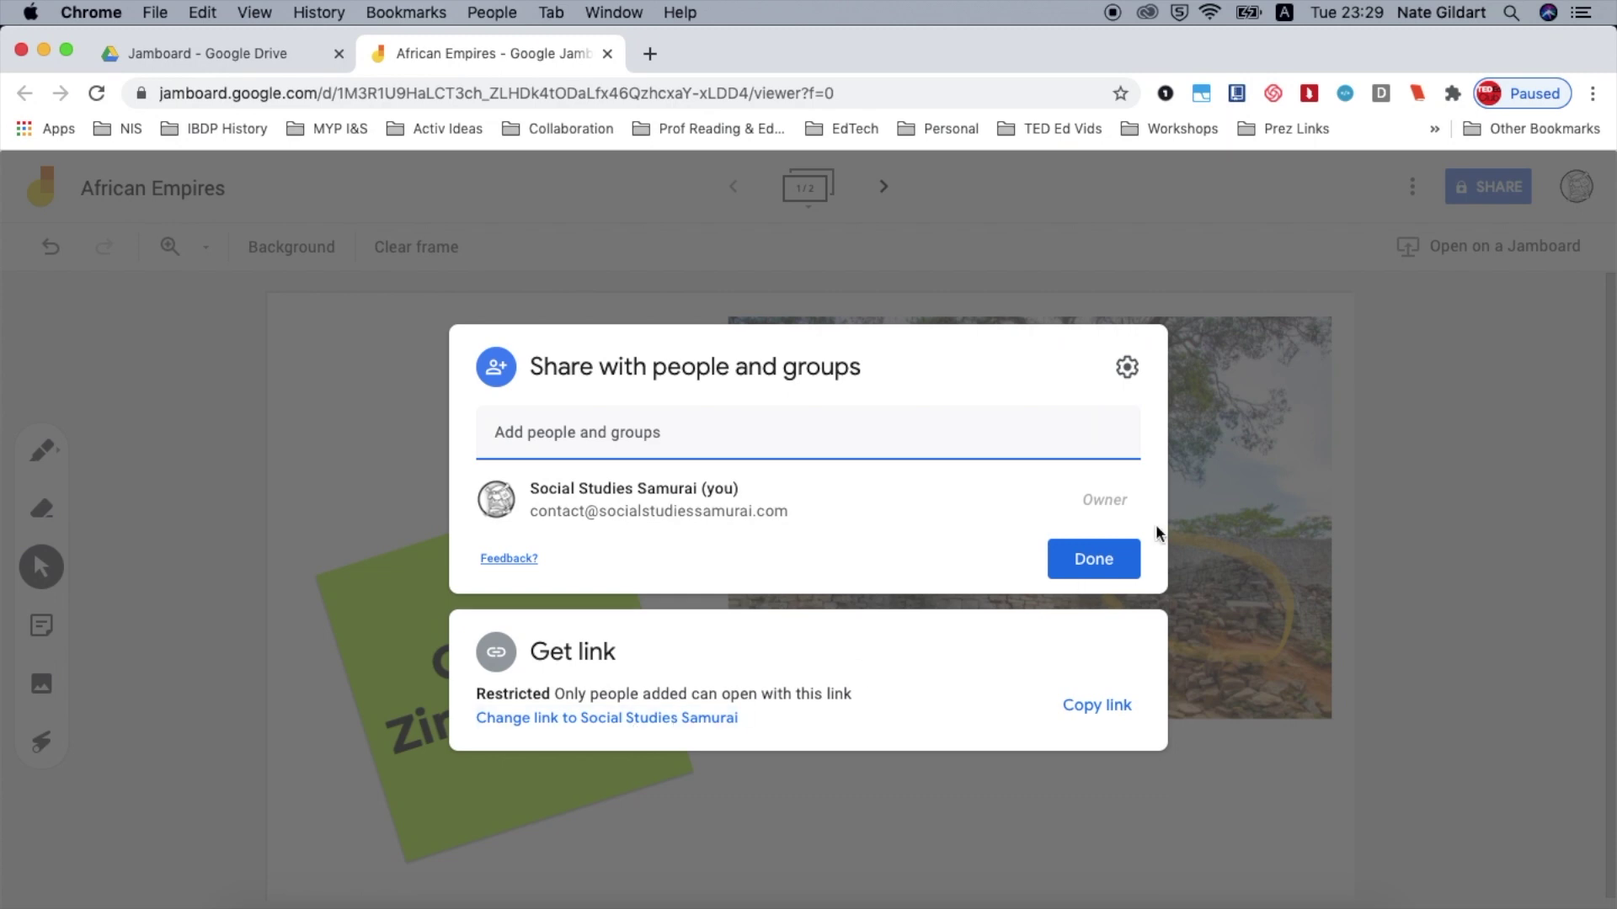
left_click(1249, 484)
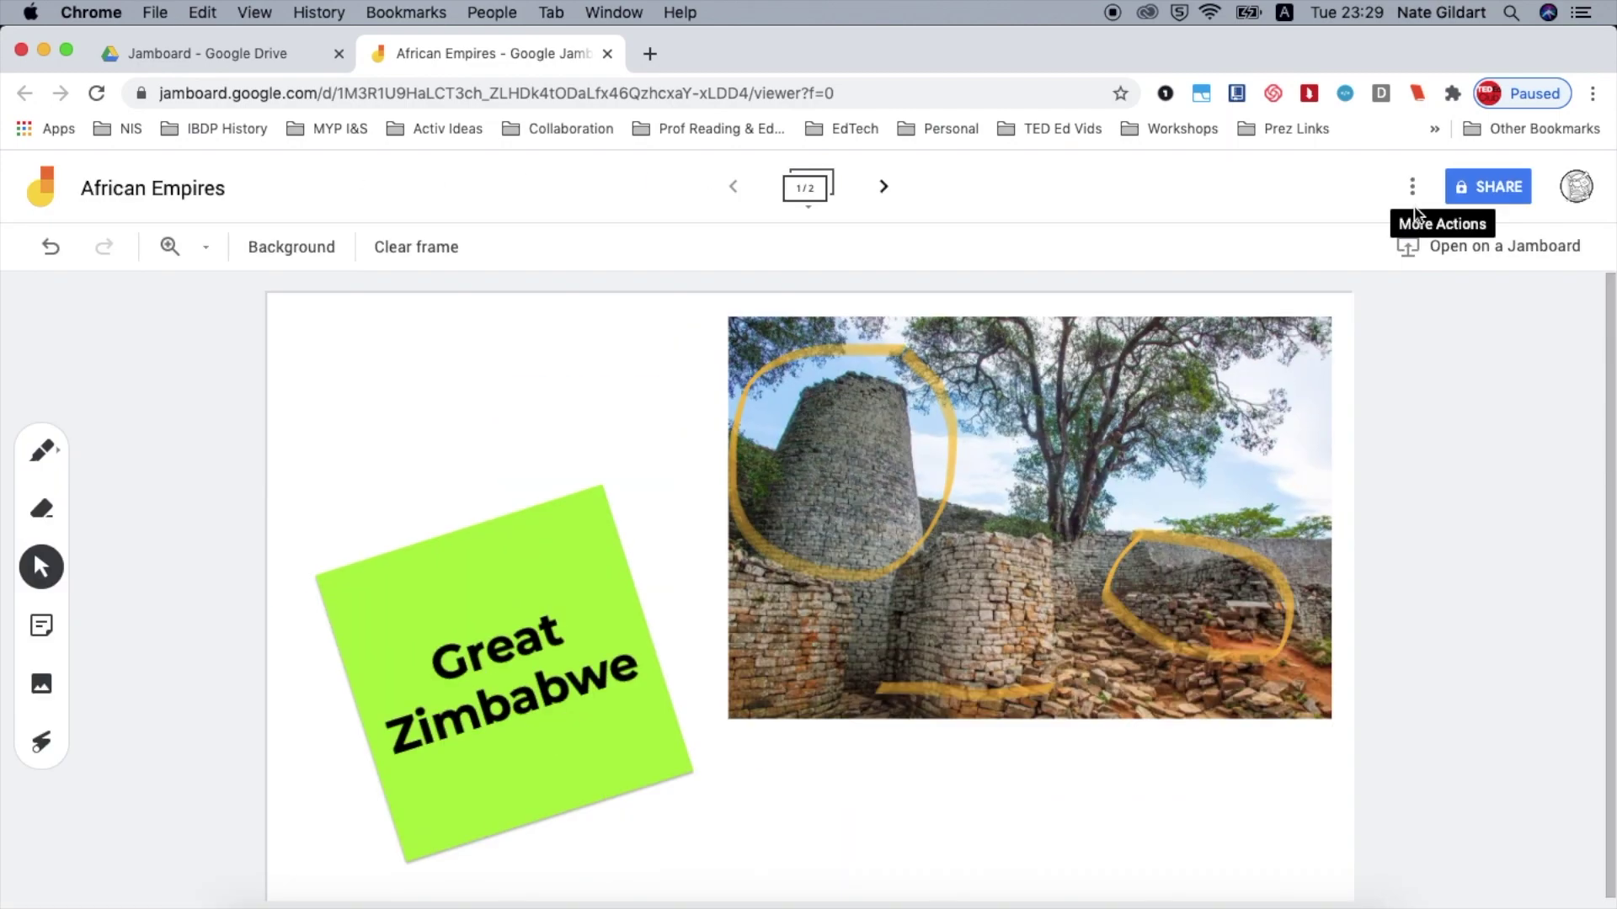
left_click(1413, 188)
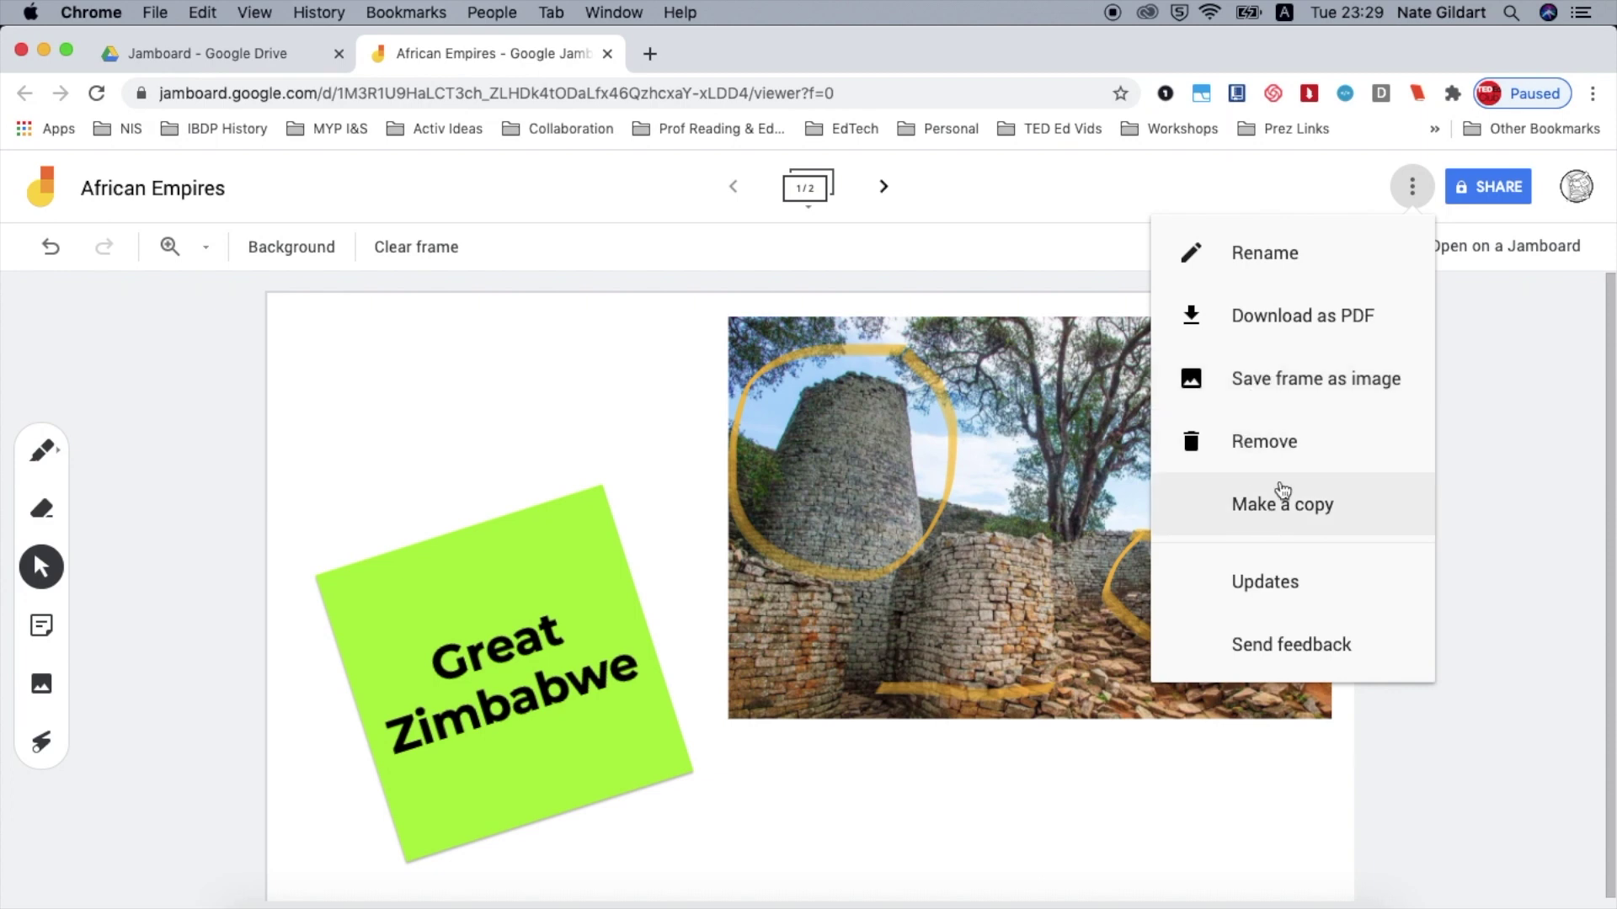
left_click(1529, 448)
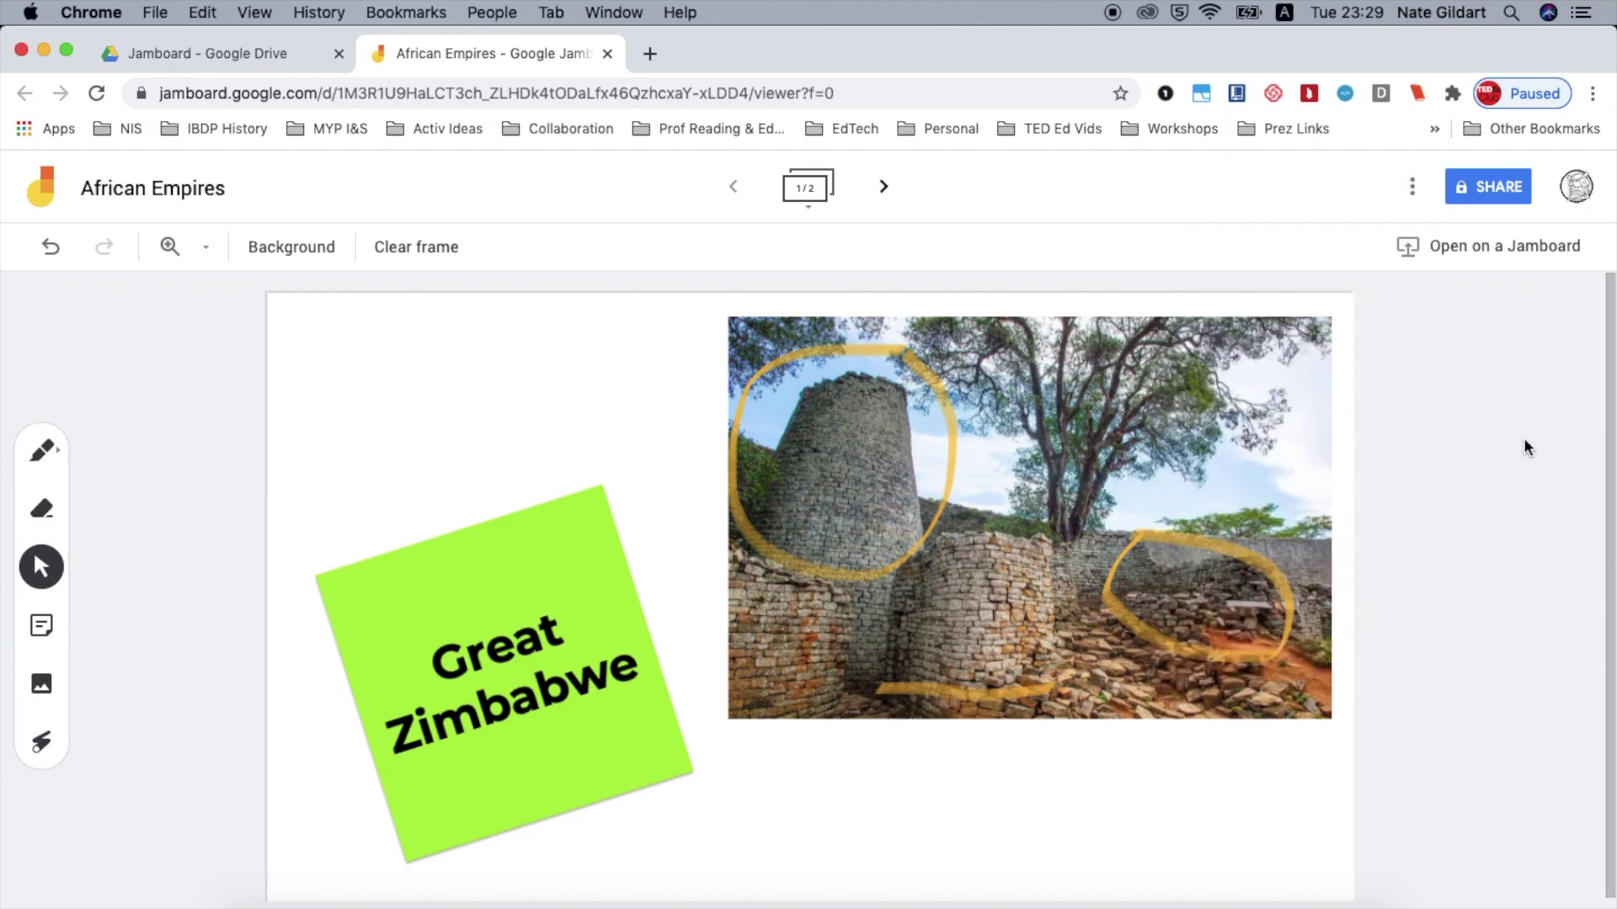